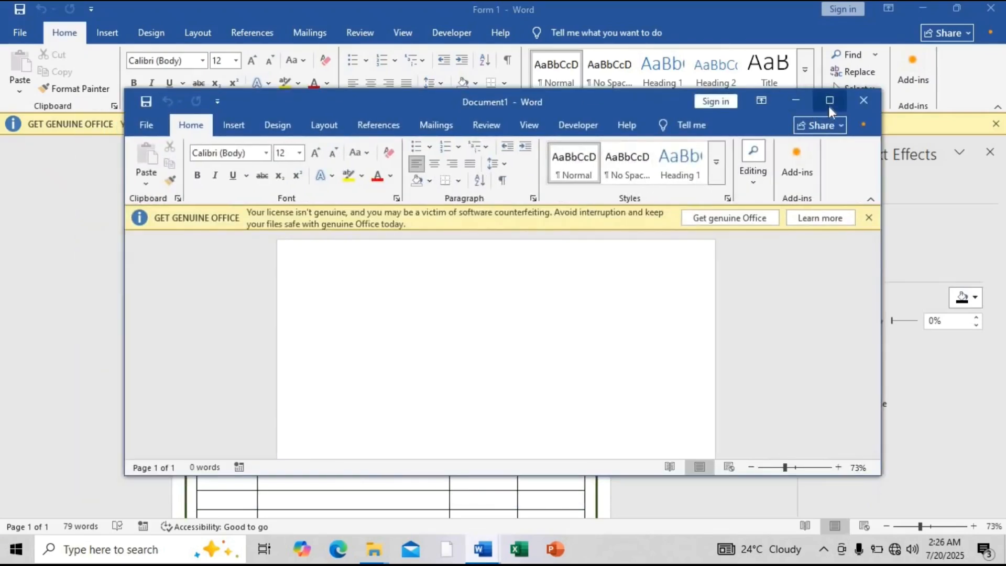
Maximize the blank document and draw a text box about 1" high and 1.66" wide near the page top, containing "Company Name".
click(829, 101)
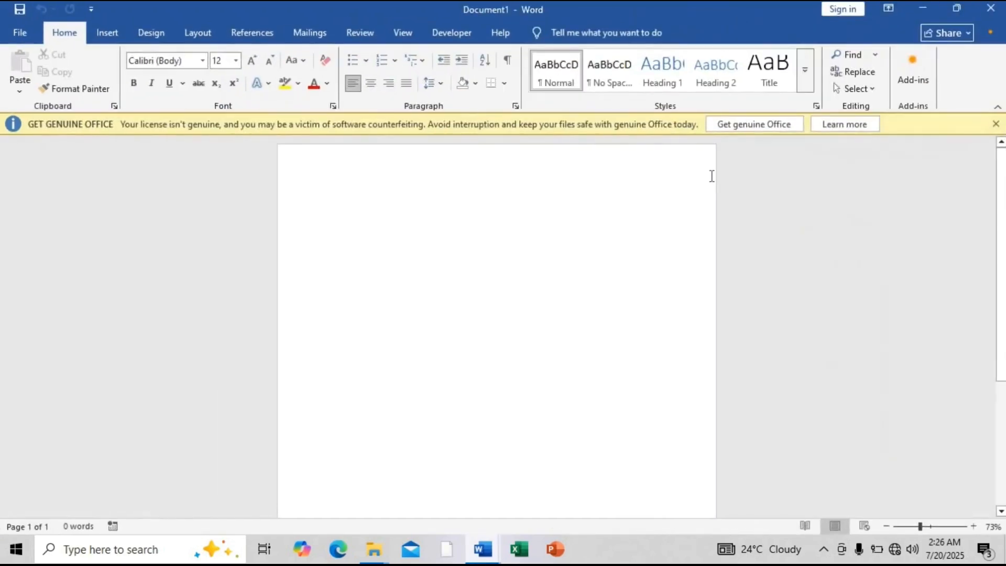
click(989, 8)
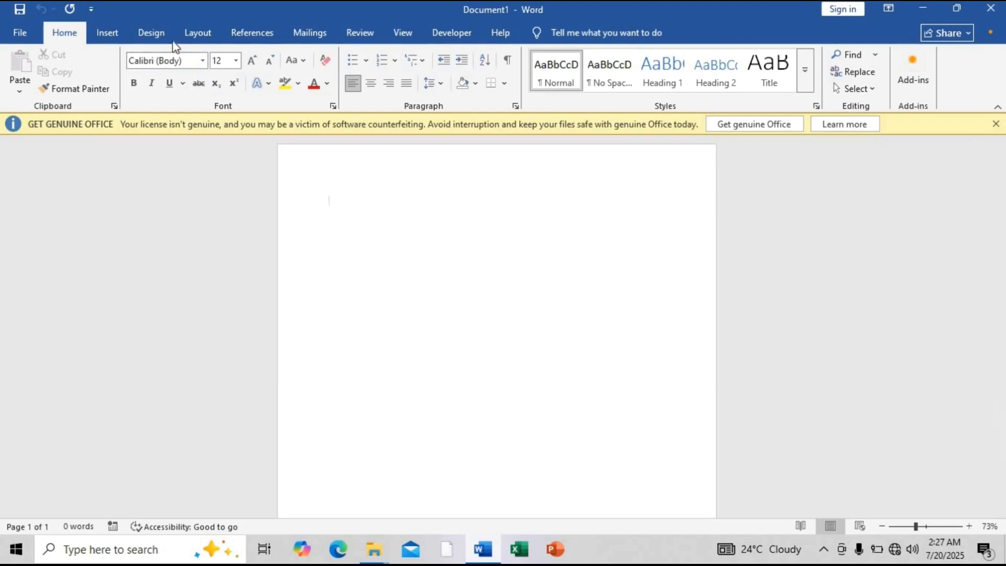
click(125, 36)
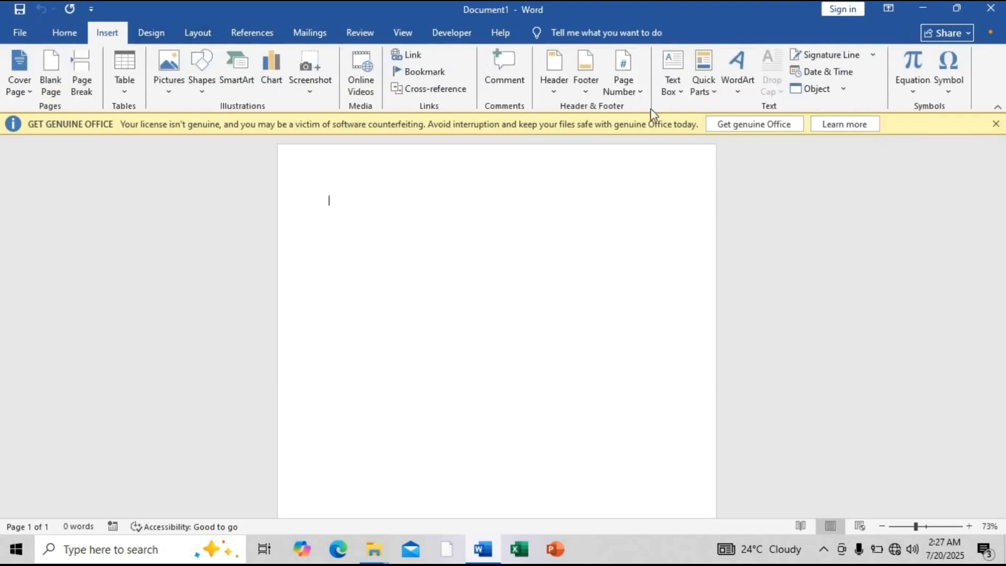
click(676, 80)
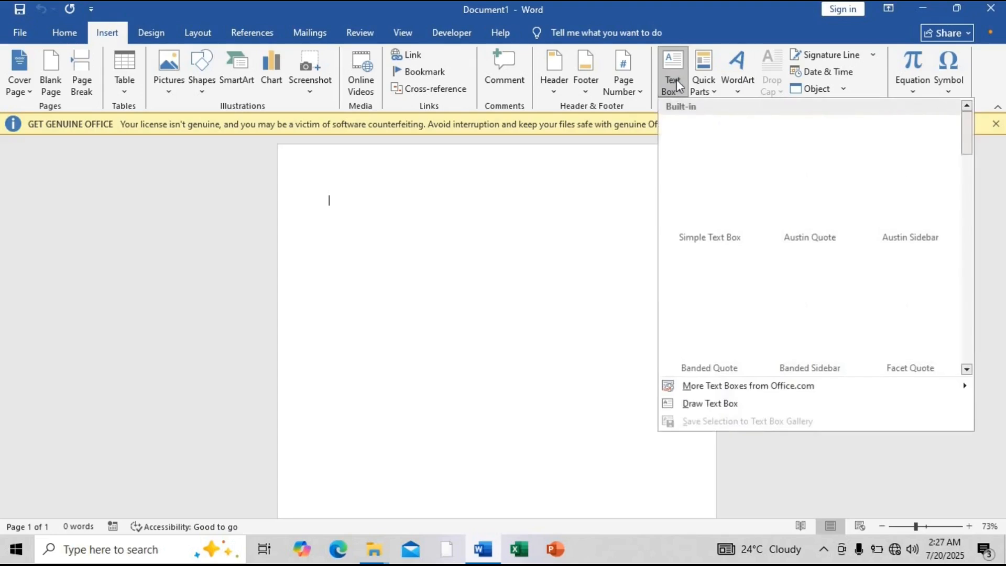
click(708, 406)
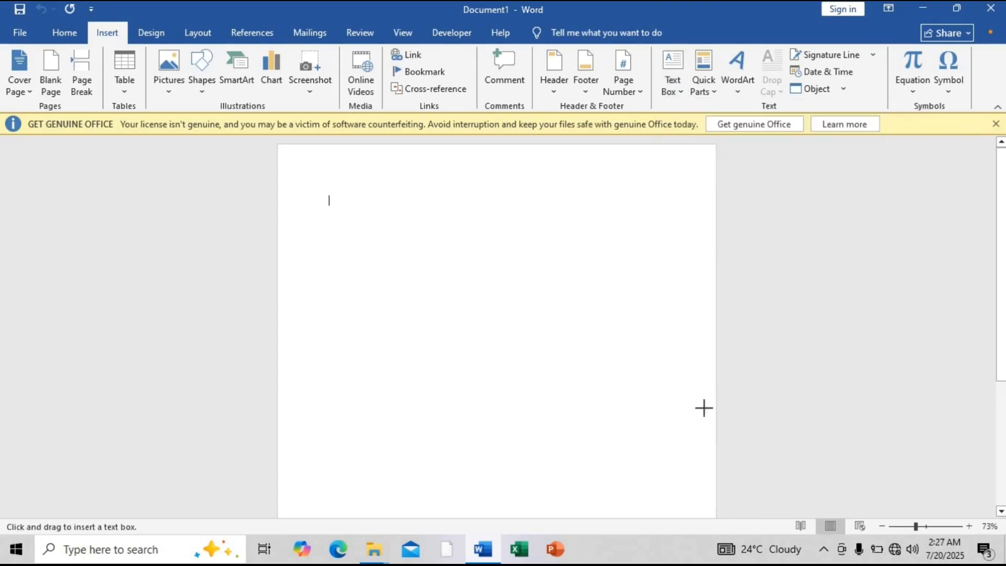
mouse_move(364, 219)
mouse_down()
mouse_move(380, 271)
mouse_move(451, 244)
mouse_up()
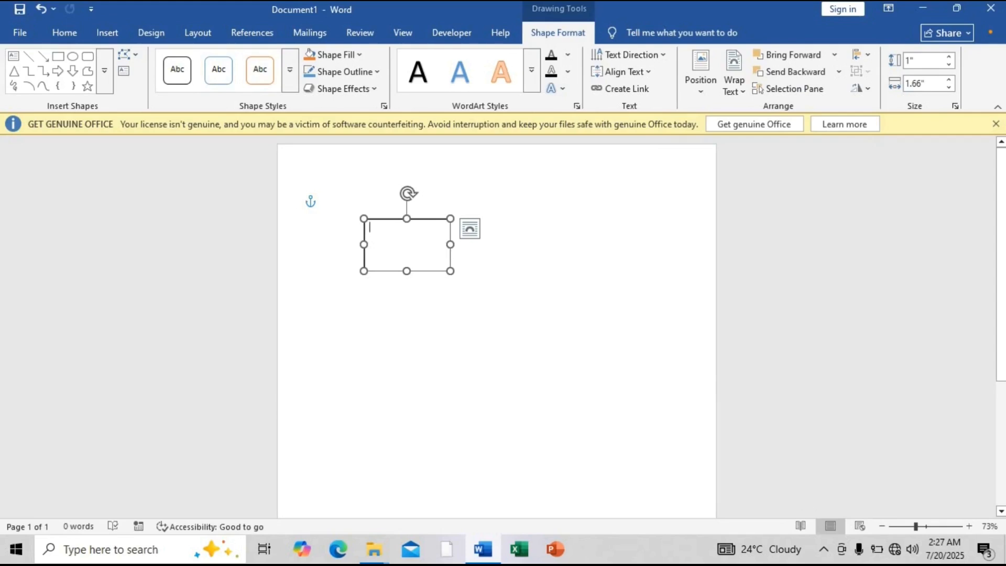
text(q)
Format the "Company Name" text in Arial Rounded MT Bold, size 26, with the darkest green theme color.
triple_click(368, 229)
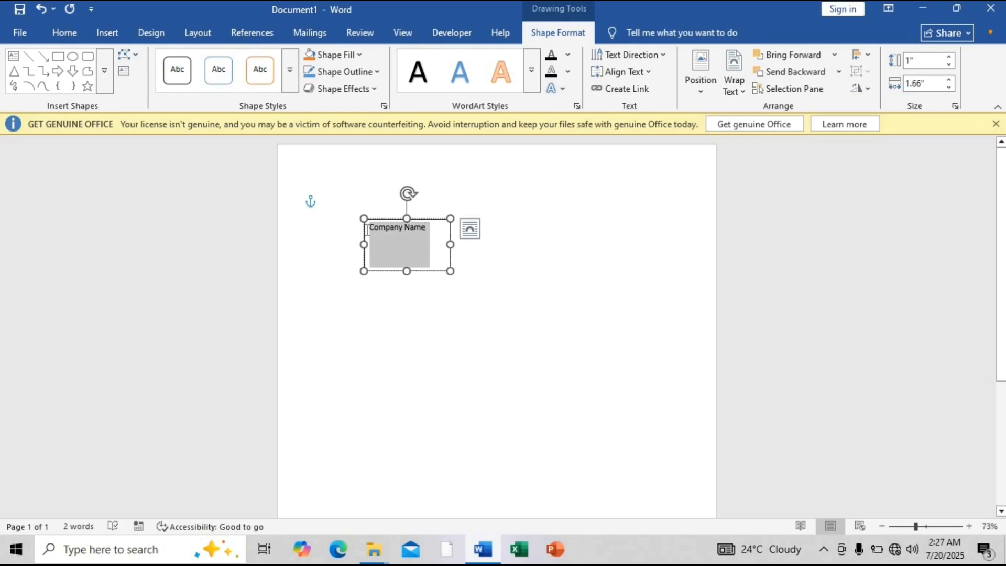
click(67, 38)
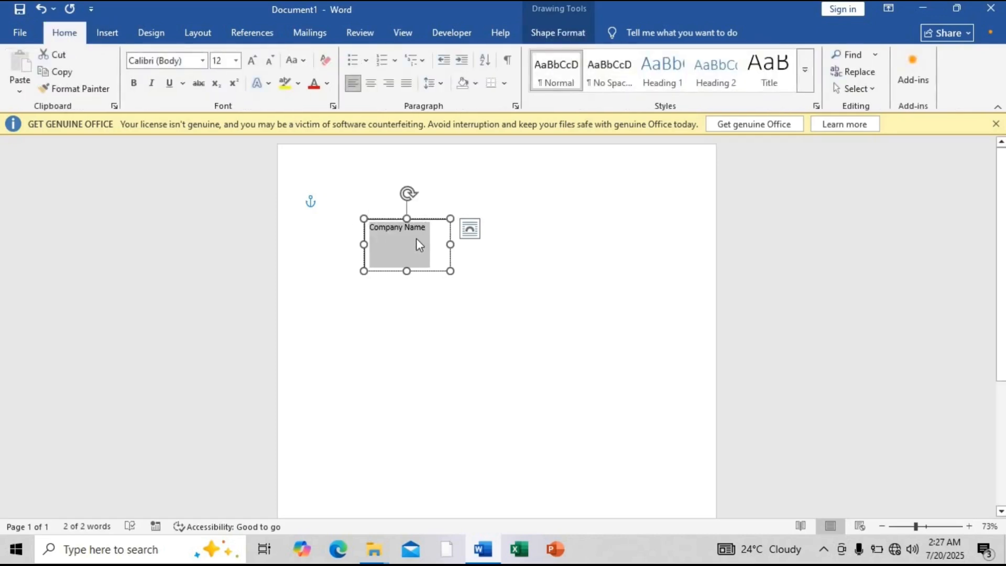
click(203, 61)
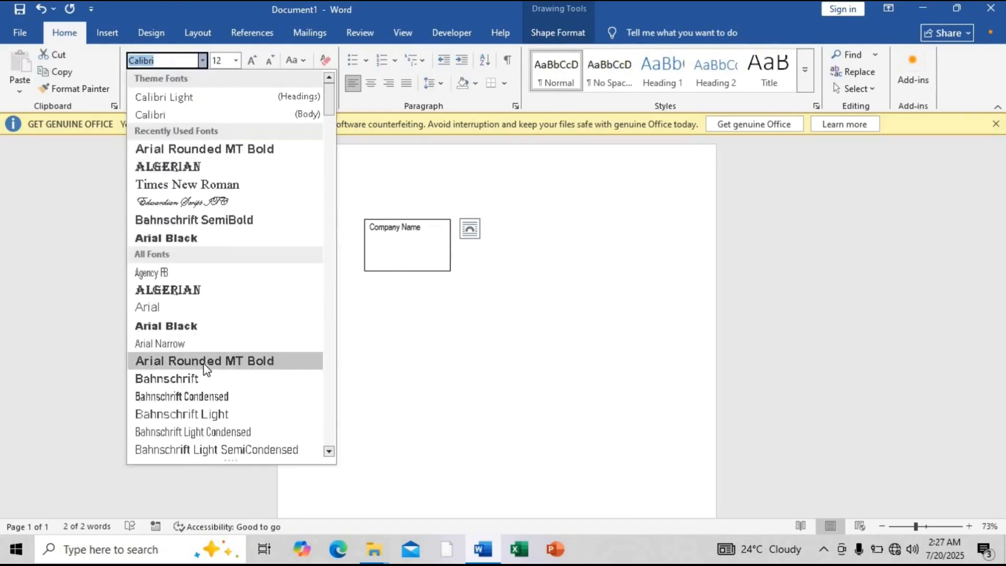
click(206, 362)
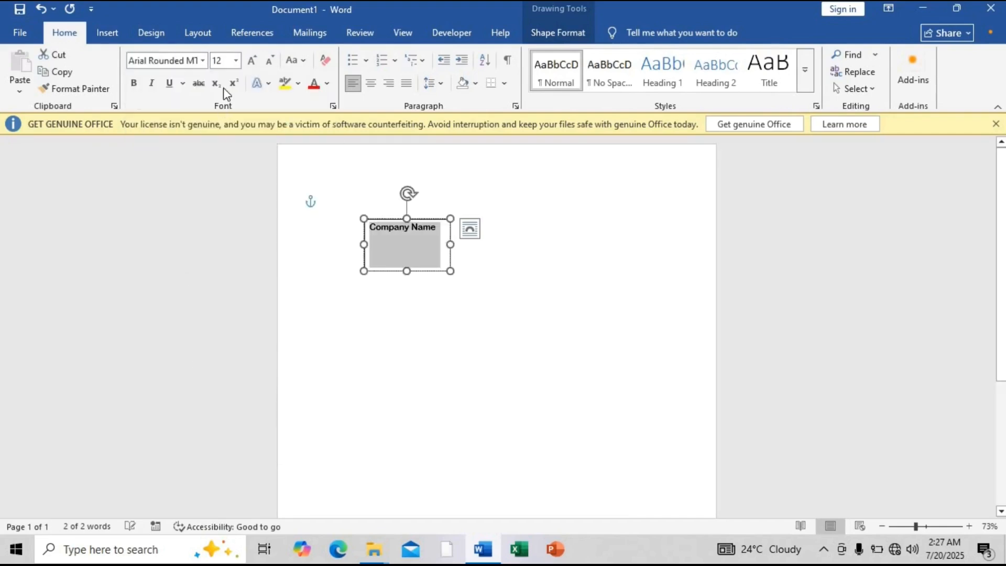
click(236, 62)
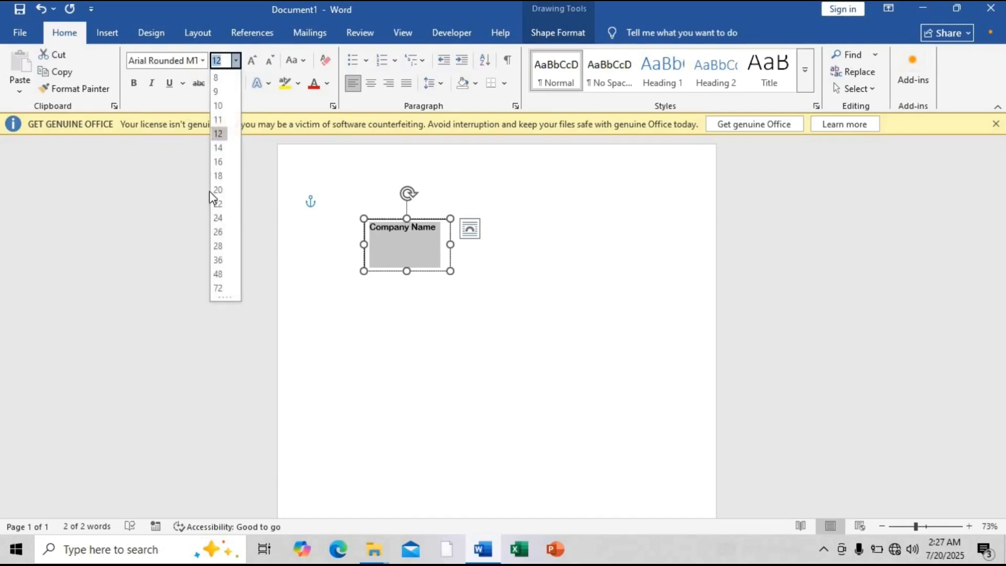
click(217, 232)
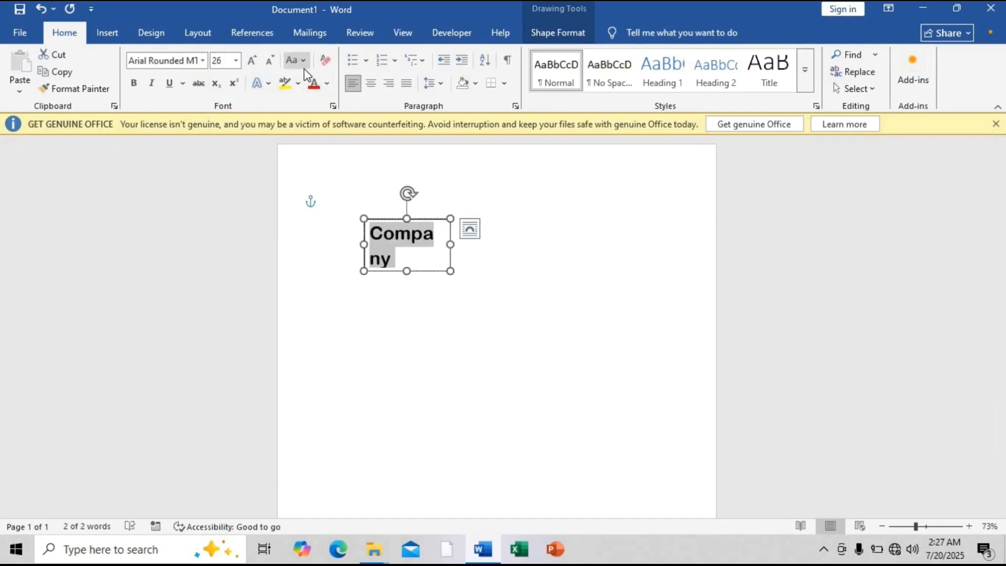
click(314, 84)
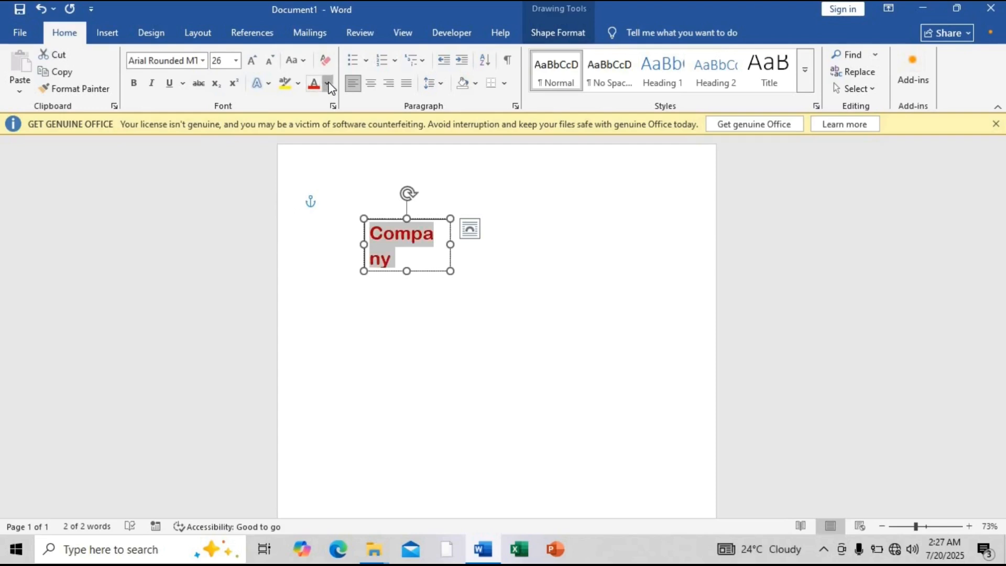
click(328, 84)
click(504, 272)
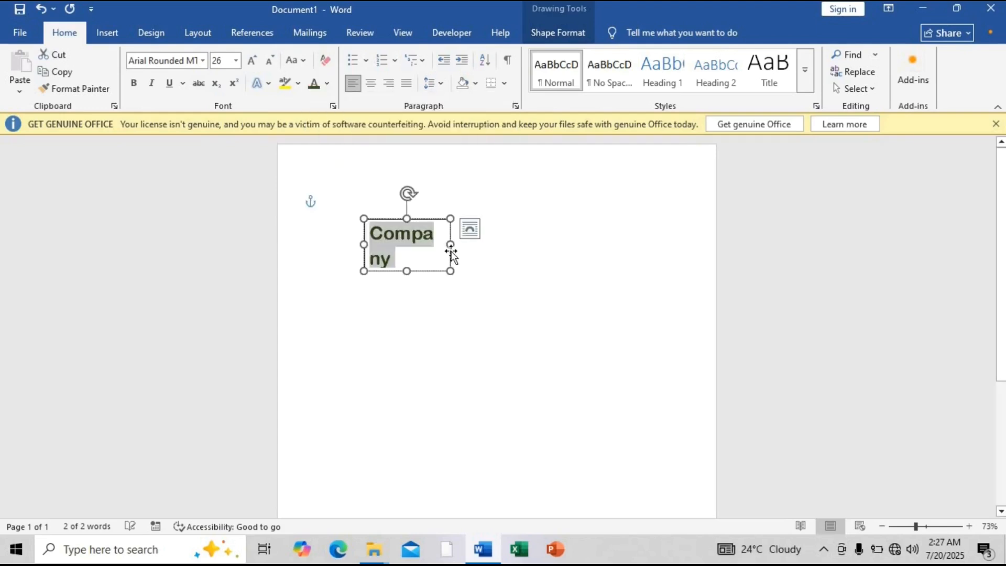
Widen the text box so "Company Name" fits on one line and move it toward the page's upper-left corner.
drag(450, 242, 528, 229)
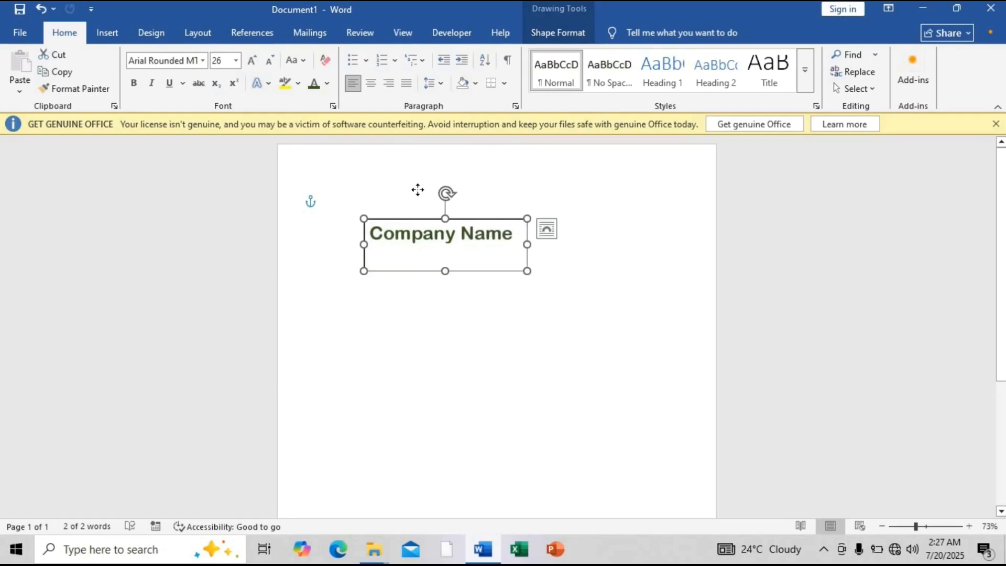
key(ctrl+z)
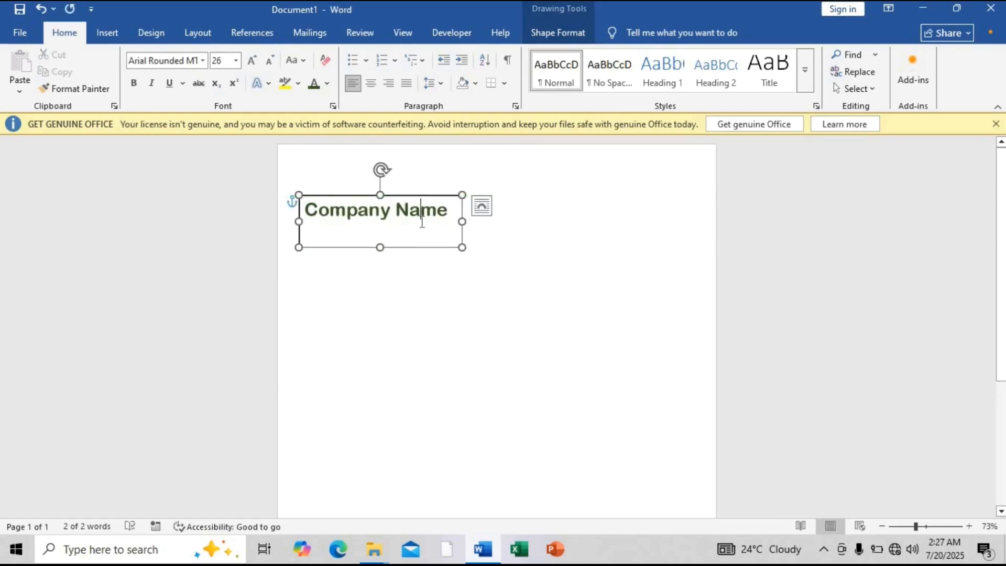
Set the font size of the "Company Name" text to 16.
key(ctrl+a)
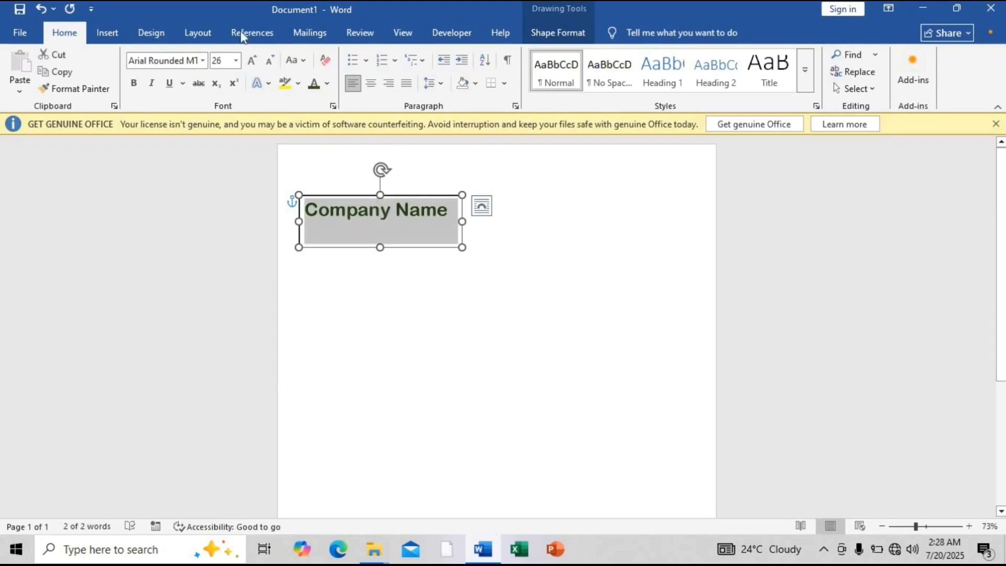
click(235, 61)
click(220, 171)
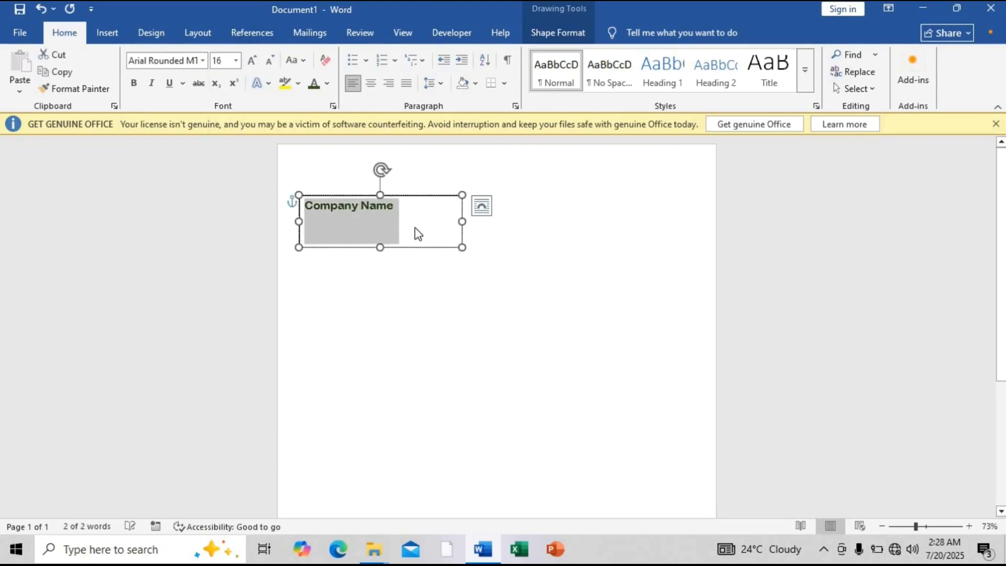
Add a second line reading "[Your Company Slogan]" in black below the company name in the text box.
click(408, 216)
key(Return)
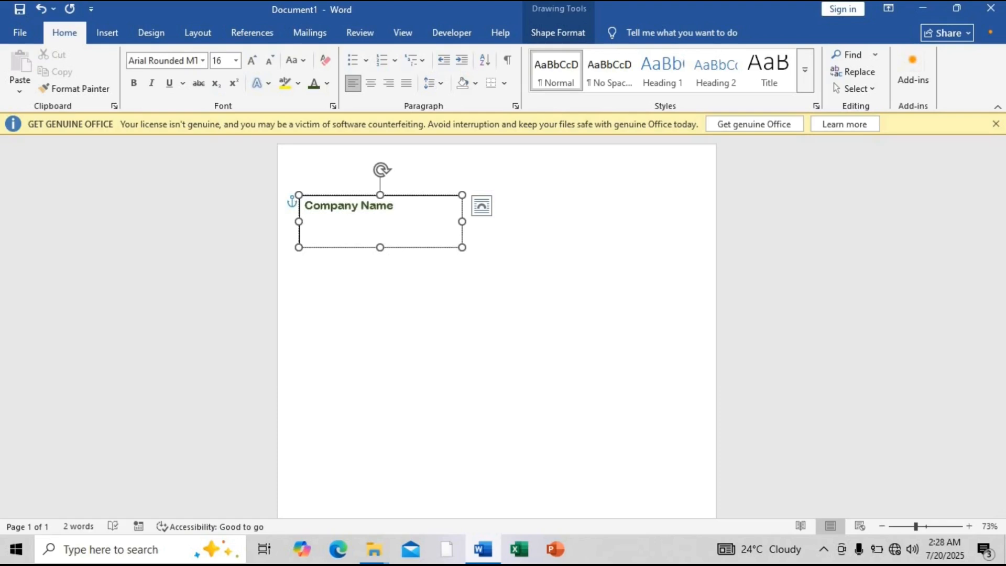
click(327, 83)
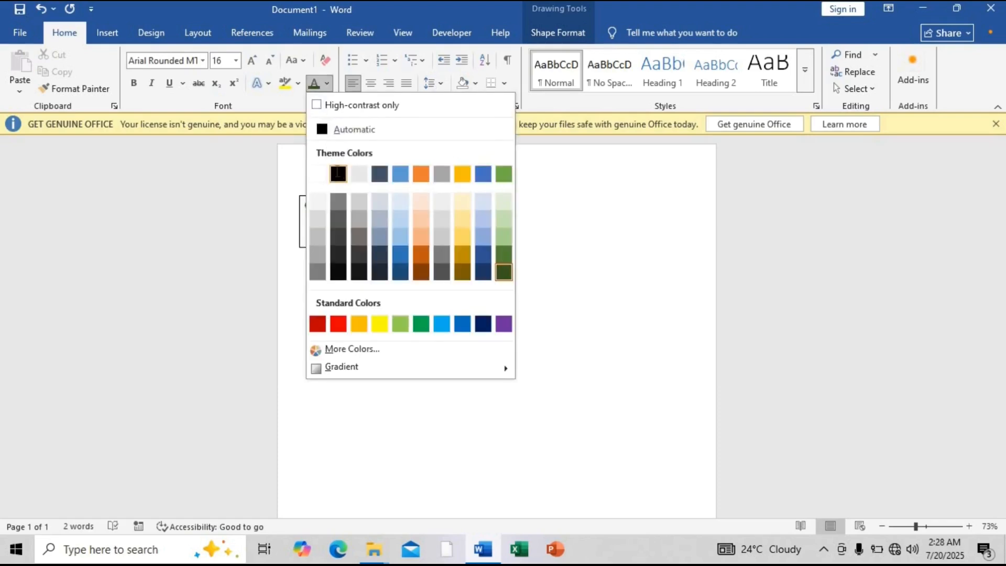
click(338, 174)
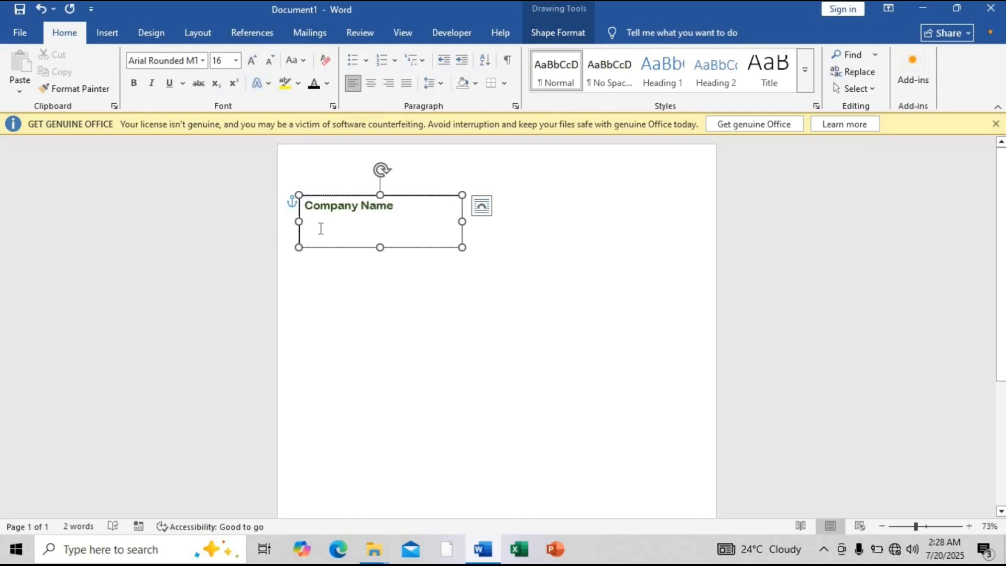
text([)
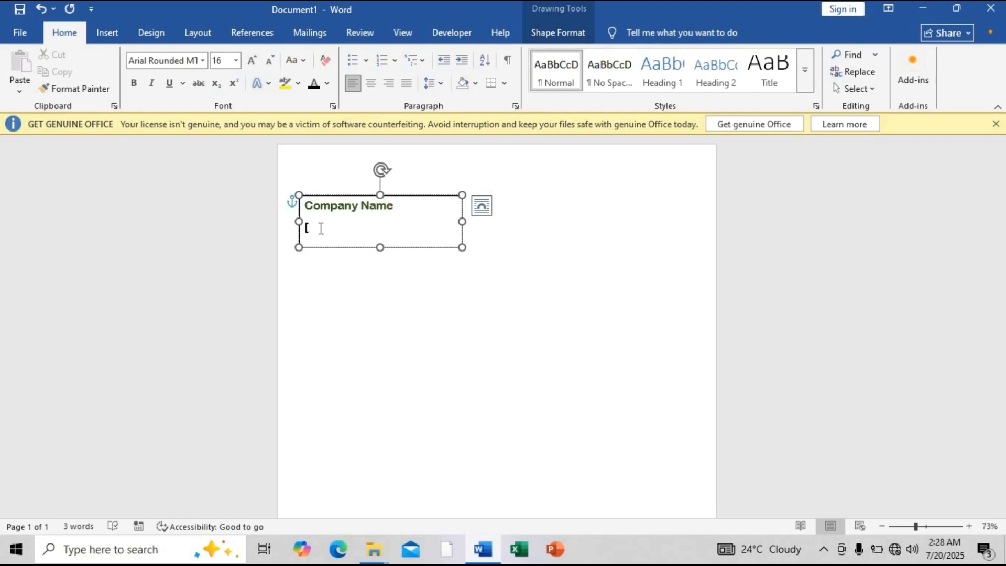
text(Your Company Slogan)
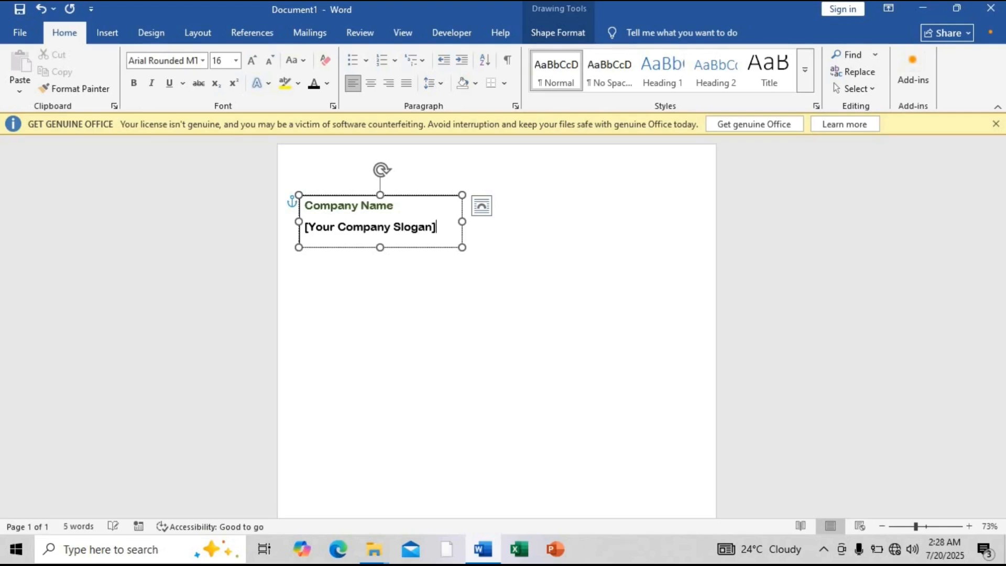
Format the "[Your Company Slogan]" line in Calibri (Body), size 12.
drag(437, 229, 316, 231)
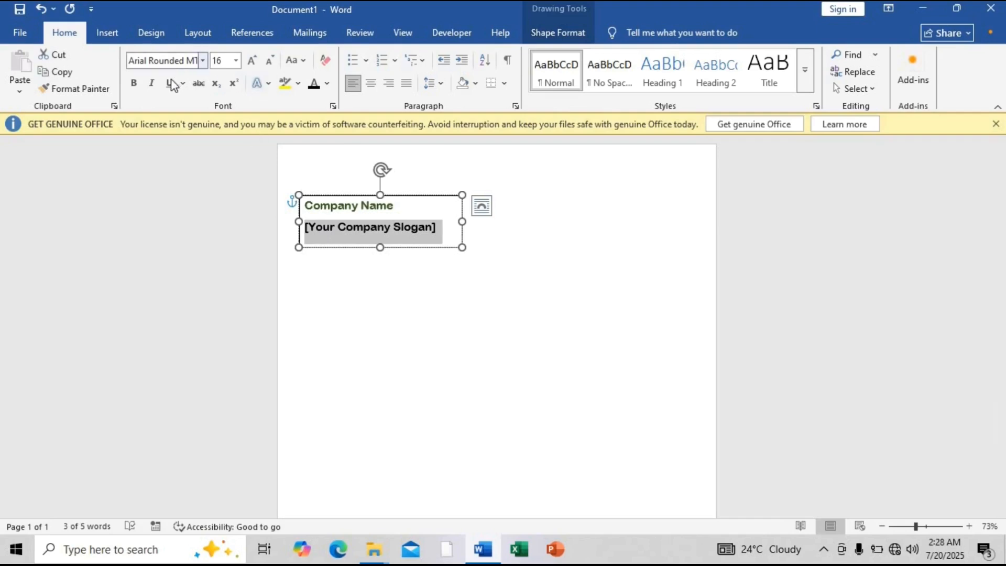
click(203, 61)
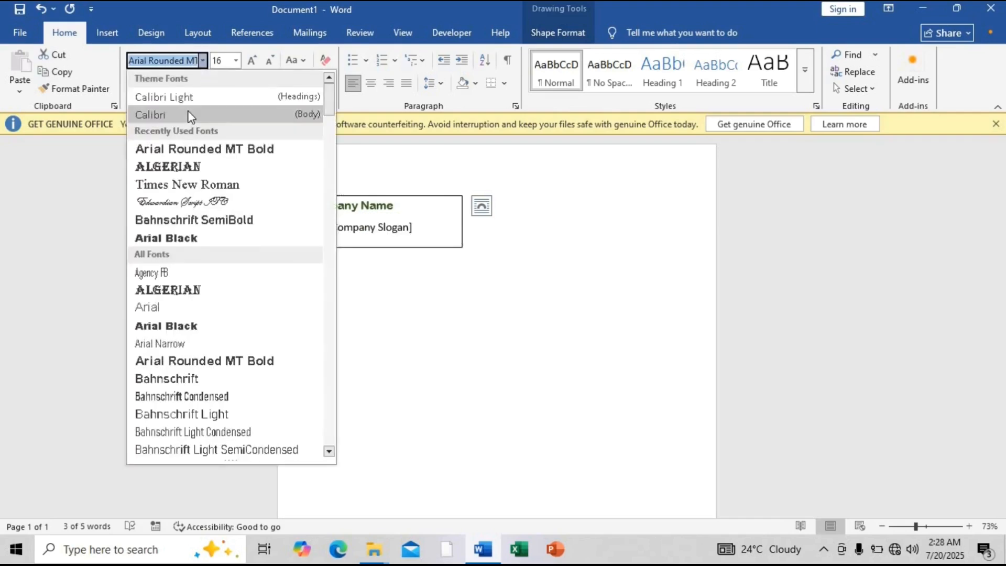
click(189, 113)
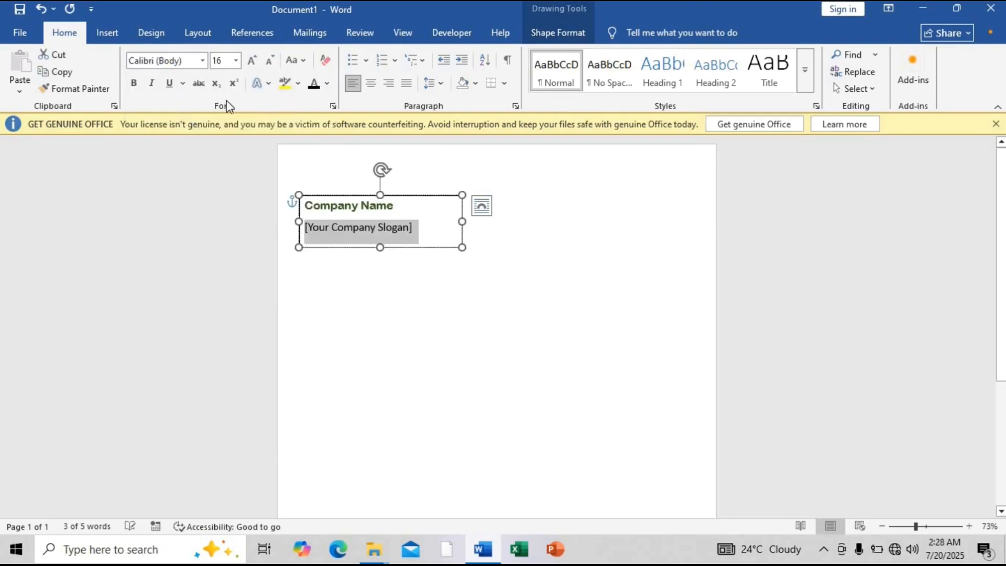
click(237, 61)
click(219, 135)
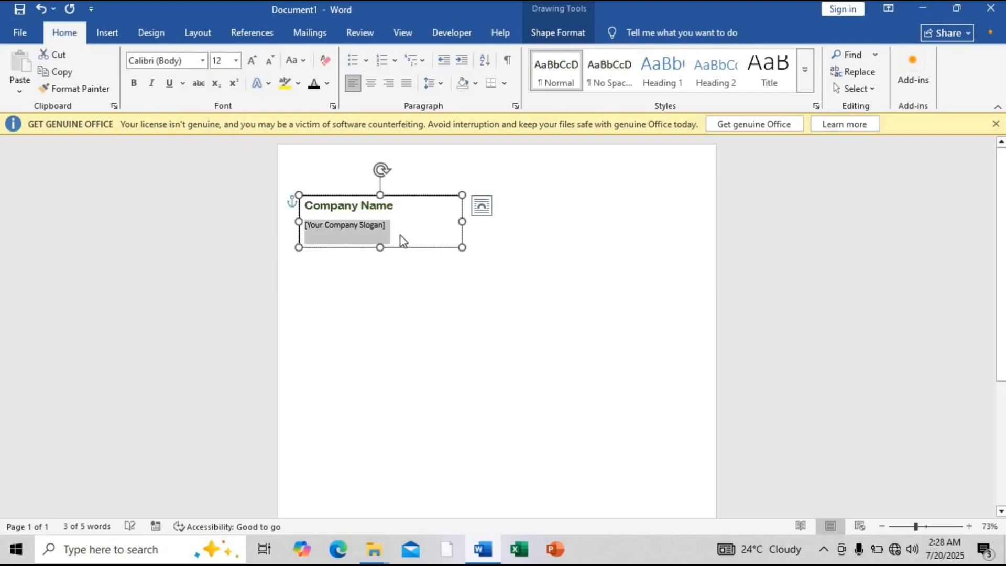
click(392, 226)
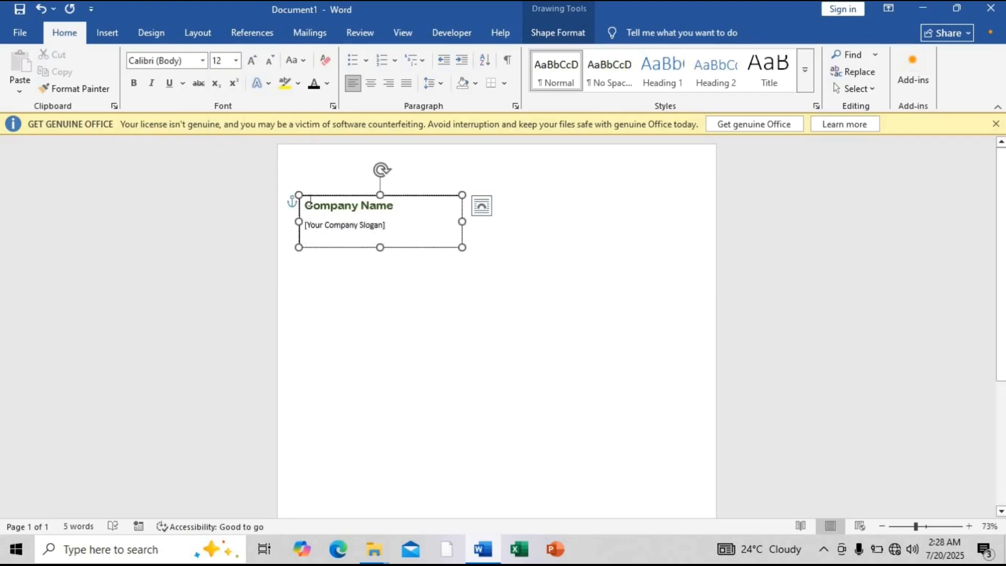
Center both lines of text horizontally within the text box.
key(ctrl+a)
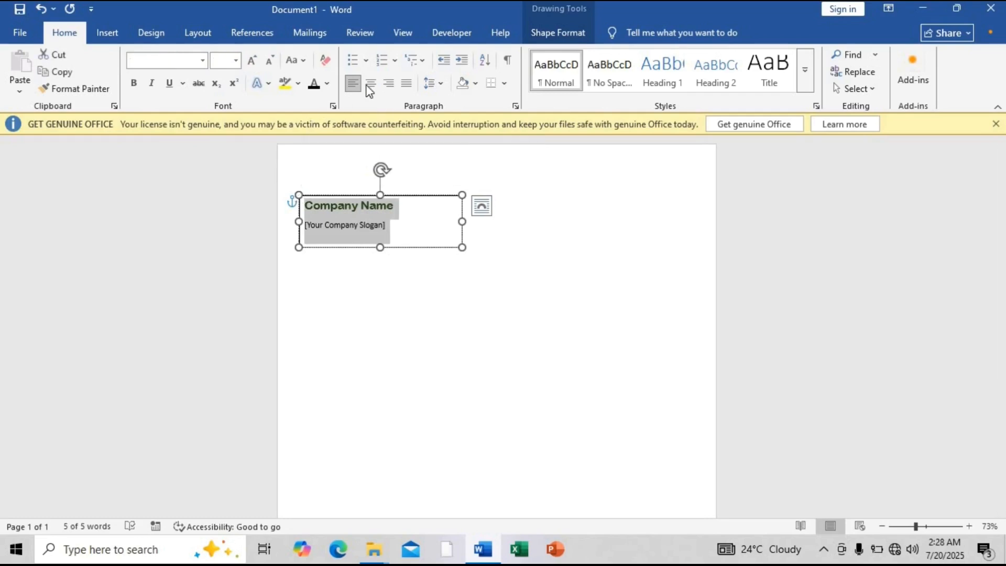
click(371, 84)
click(427, 228)
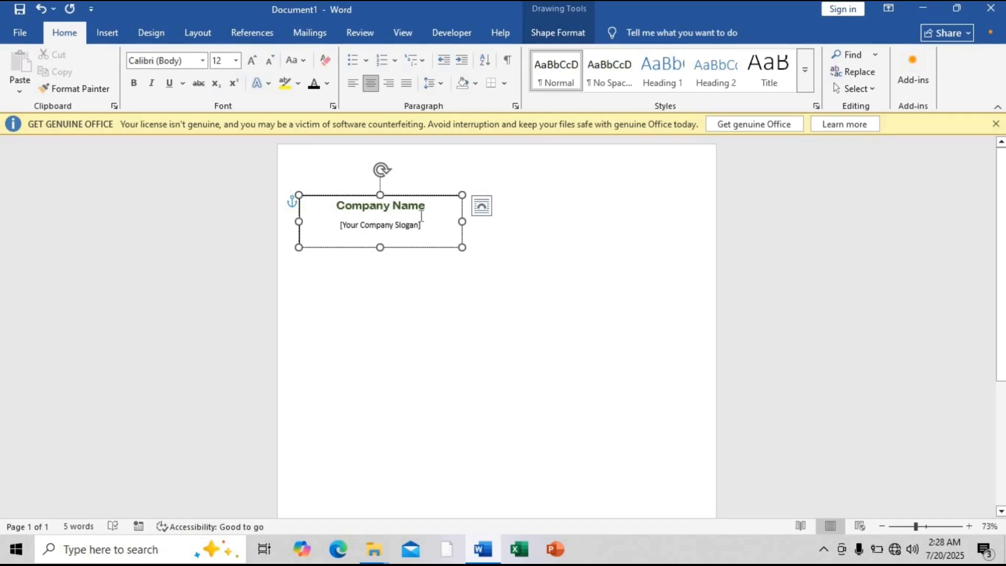
Set the paragraph spacing after the "Company Name" line to 0 pt.
click(368, 207)
key(Down)
drag(305, 213, 326, 218)
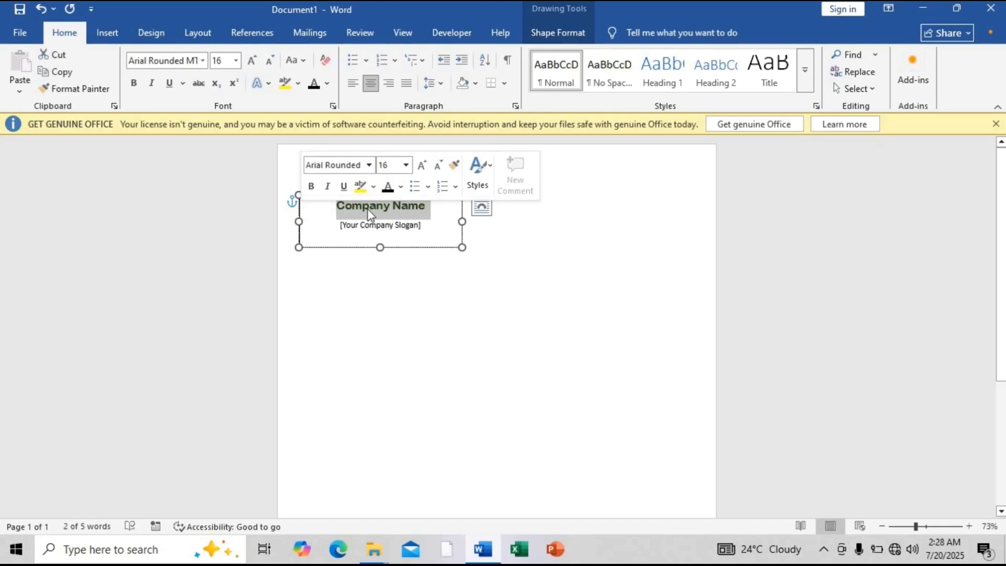
click(198, 33)
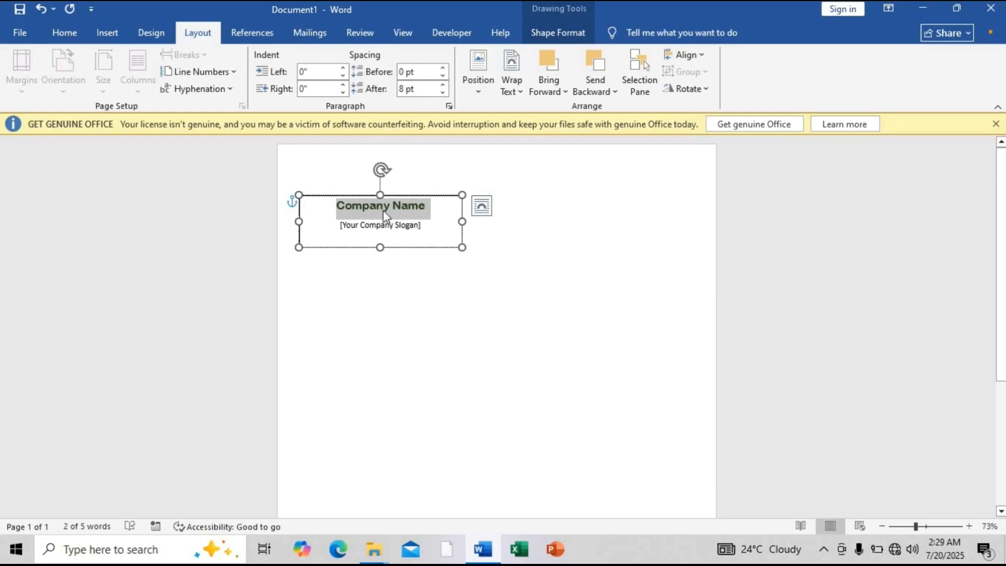
click(443, 92)
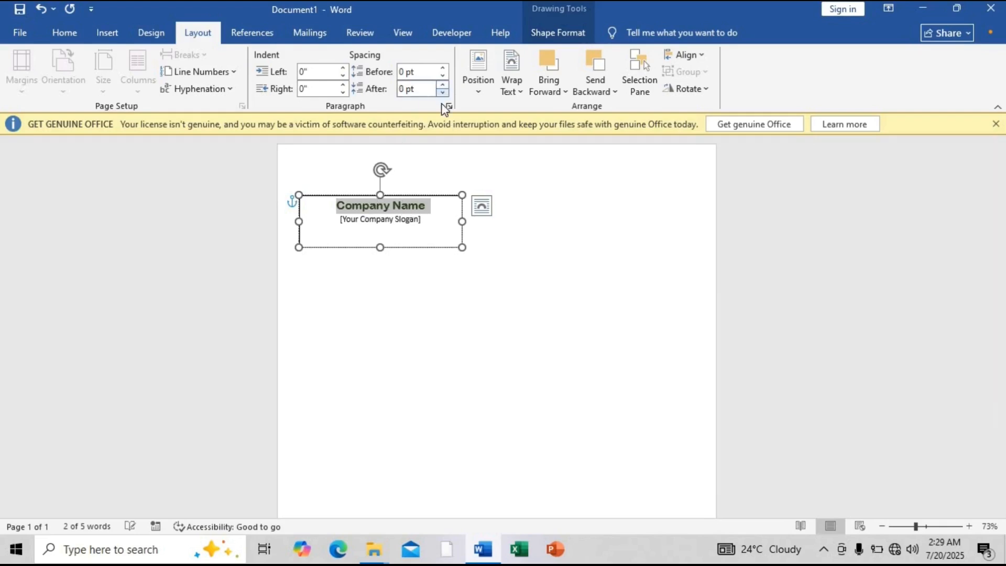
Shrink the text box to fit closely around the company name and slogan, and leave the box selected.
drag(462, 247, 406, 232)
click(409, 246)
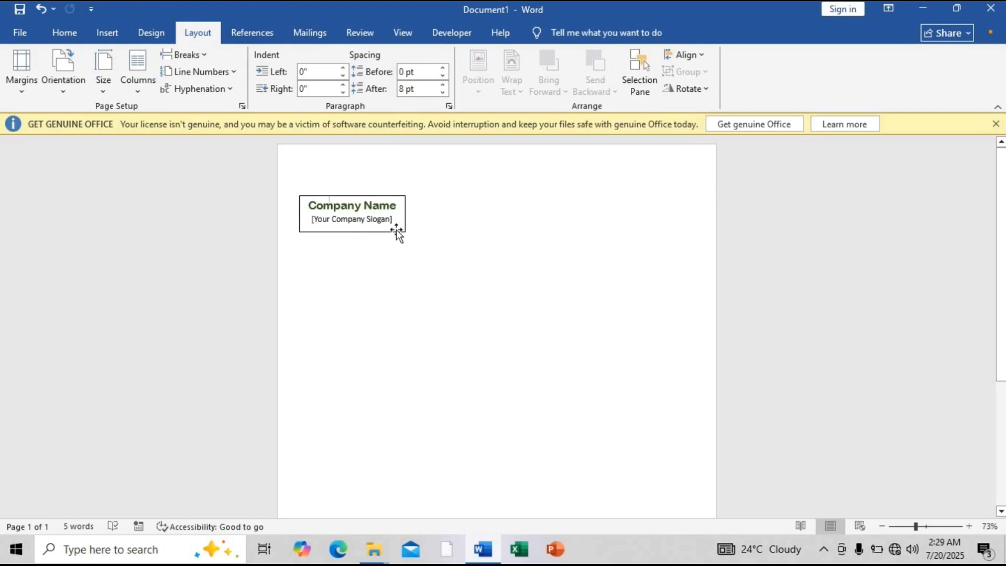
click(354, 234)
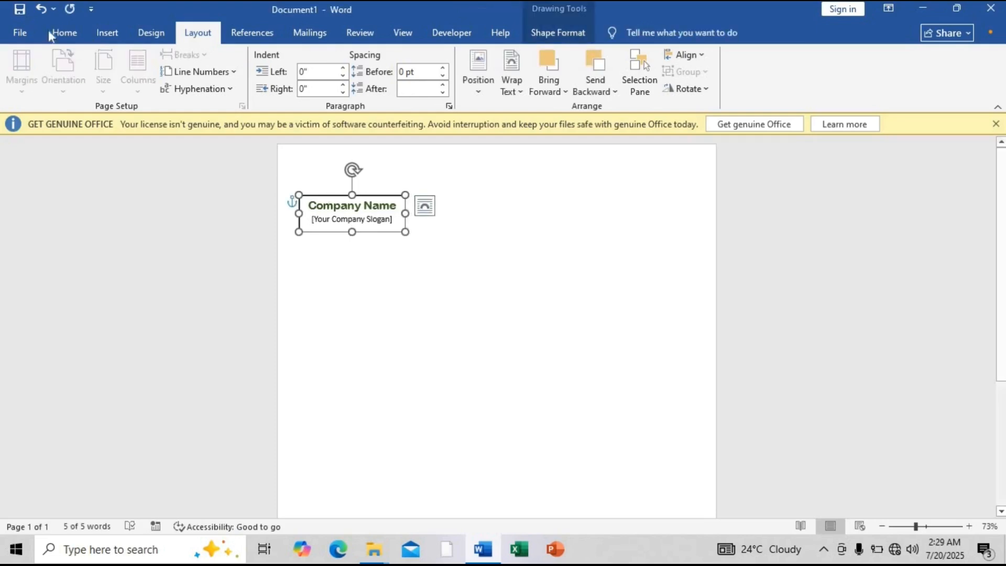
Remove the outline from the company name and slogan text box.
click(542, 33)
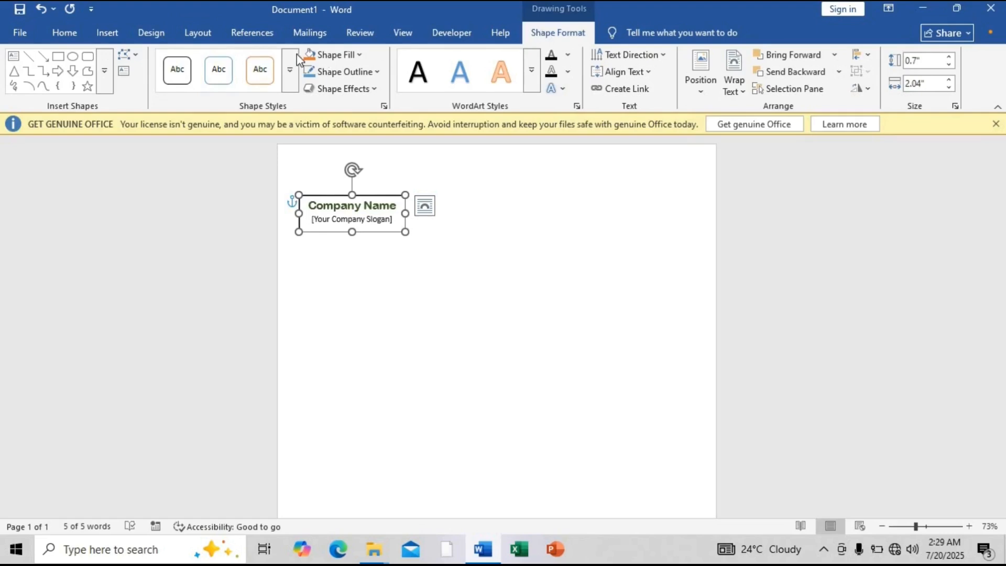
click(373, 73)
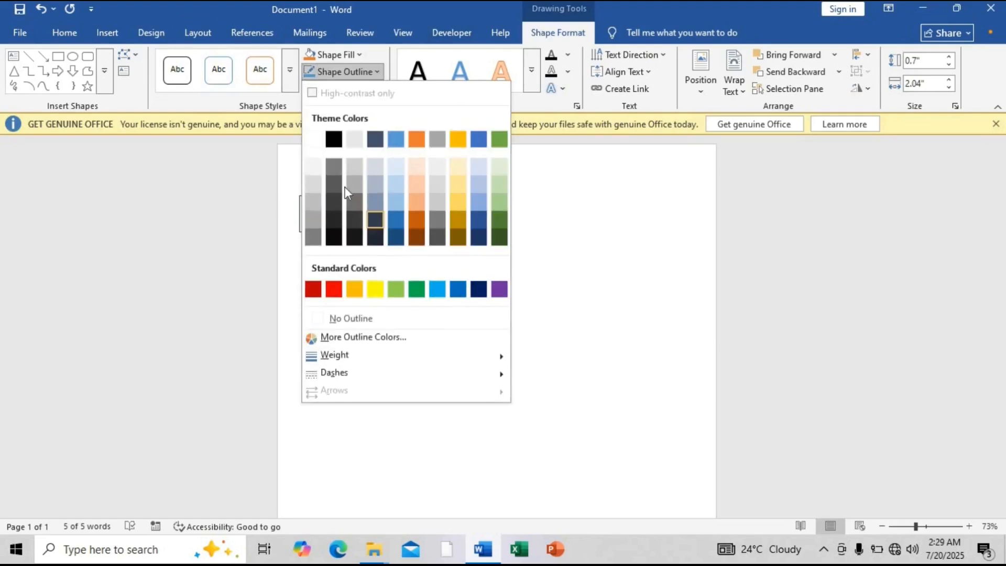
click(366, 317)
click(360, 281)
click(358, 224)
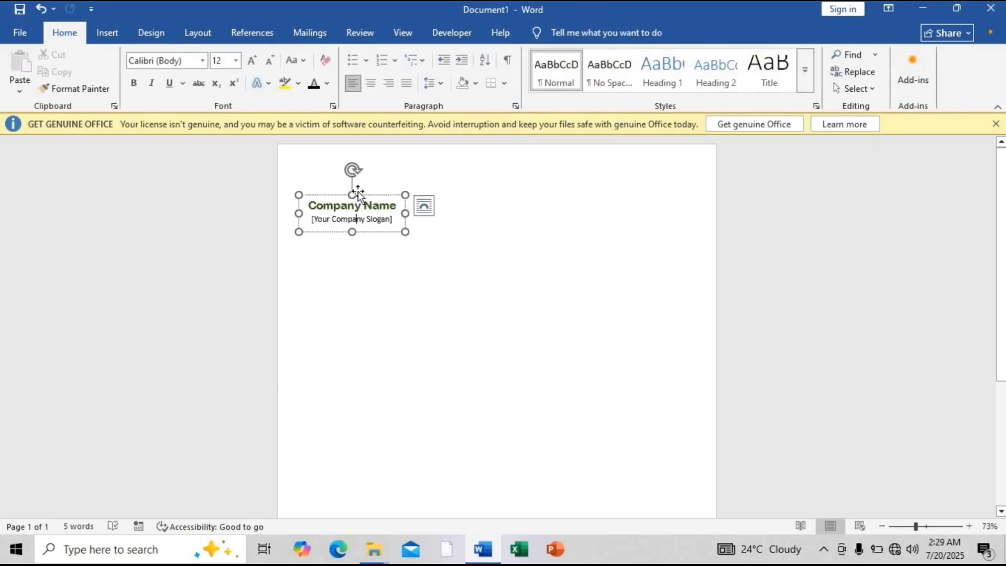
Move the company name text box slightly up and inward, and place a copy of it at the same height near the page's right edge.
mouse_move(365, 177)
mouse_down()
mouse_move(371, 163)
mouse_move(373, 201)
mouse_move(374, 179)
mouse_up()
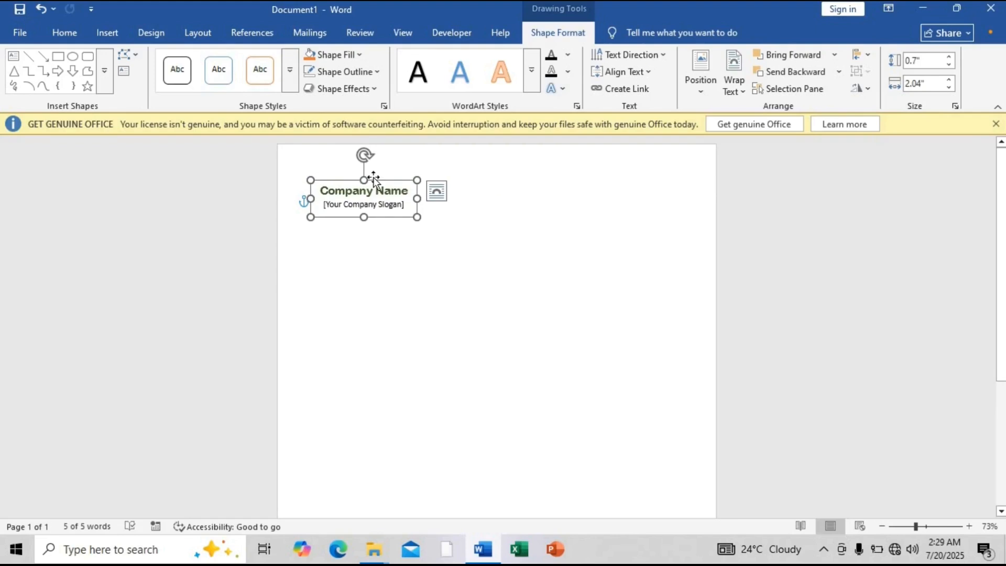
drag(377, 182, 573, 184)
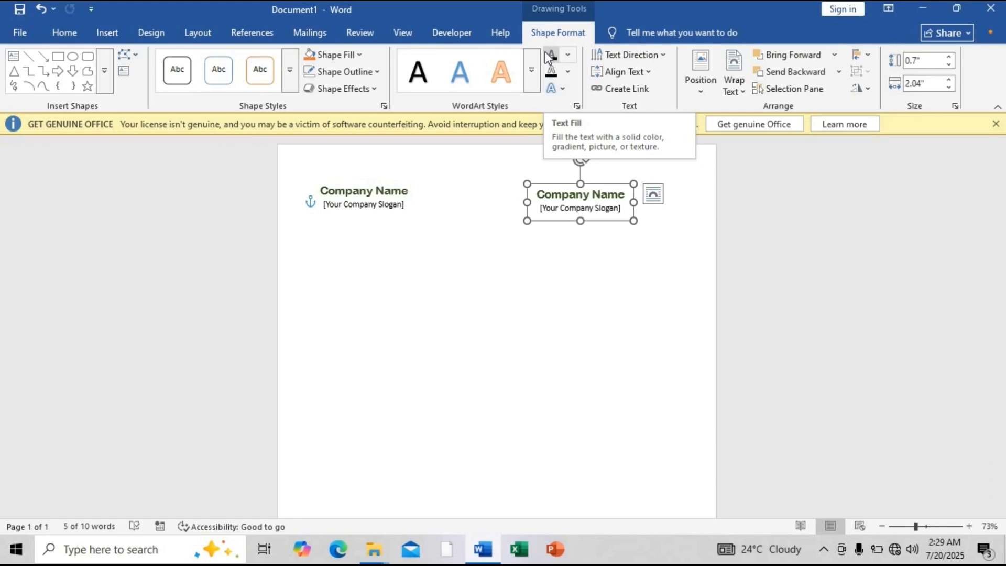
click(400, 185)
click(401, 181)
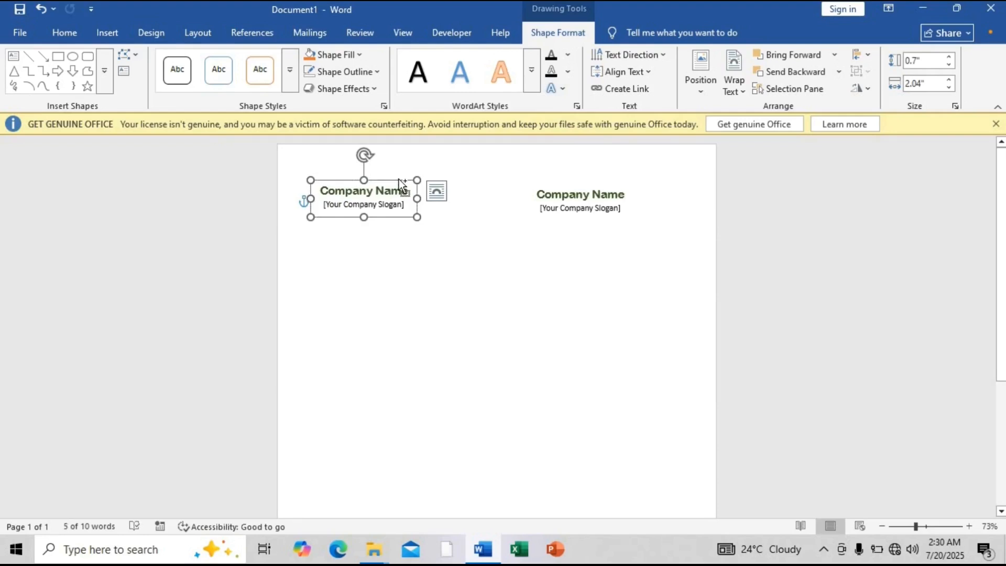
click(436, 191)
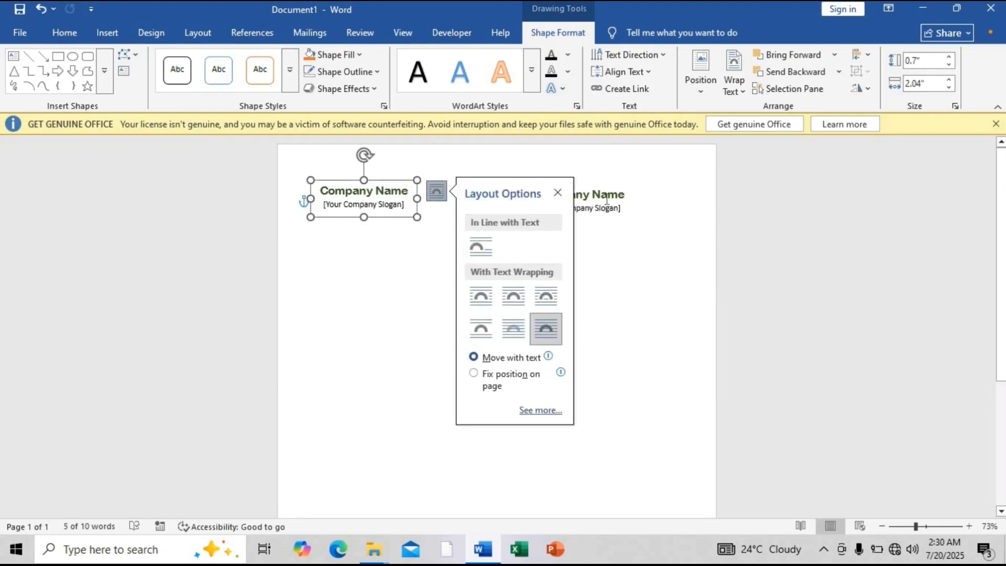
Replace all the text in the copied text box with "INVOICE".
click(600, 198)
key(ctrl+a)
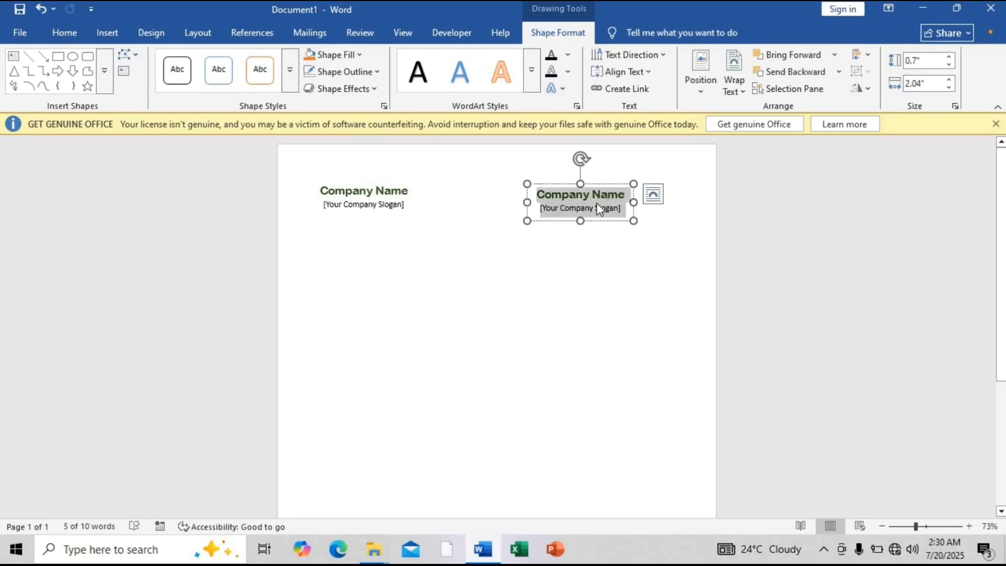
text(INVOICE)
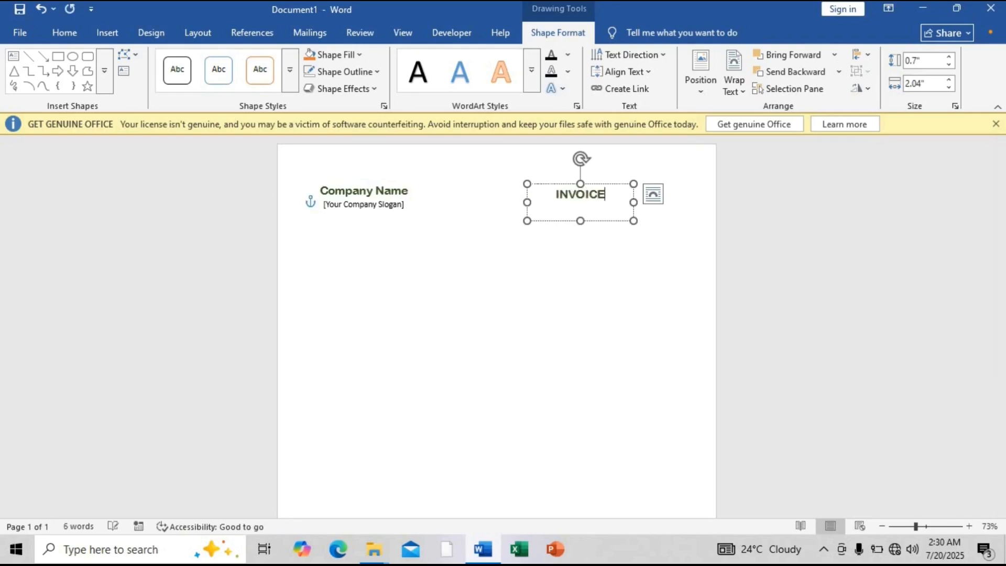
Format the "INVOICE" heading in Algerian, size 36.
double_click(598, 204)
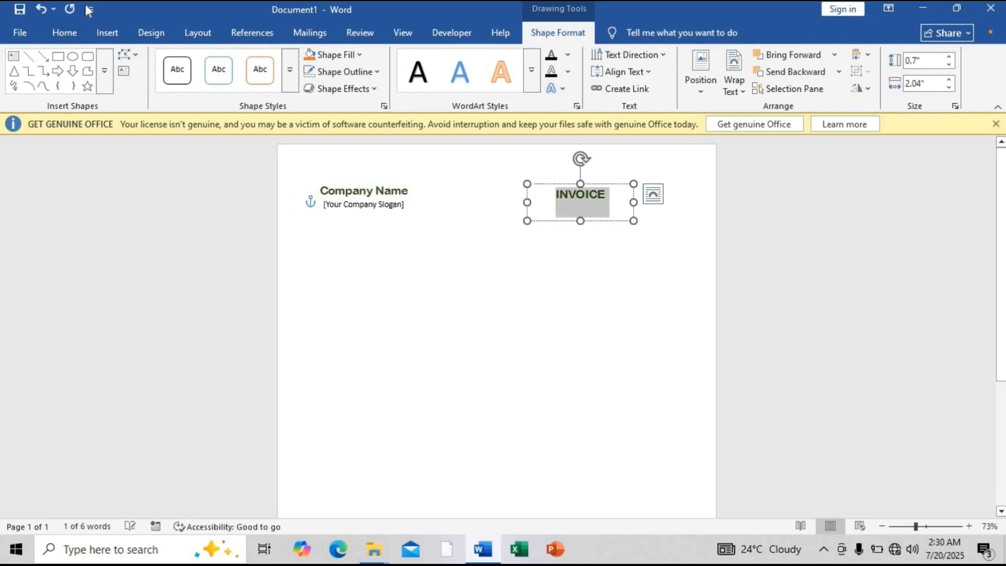
click(64, 32)
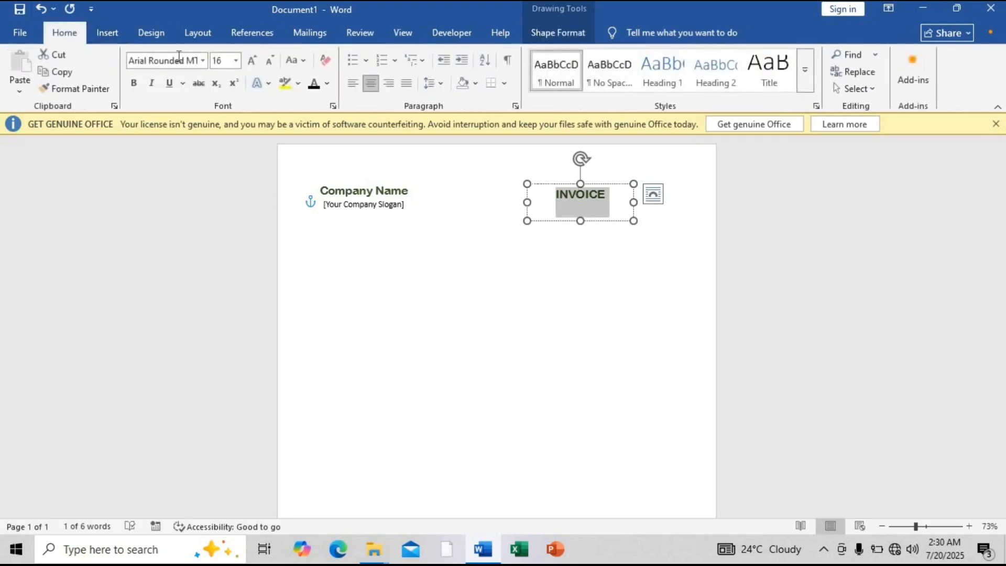
click(203, 60)
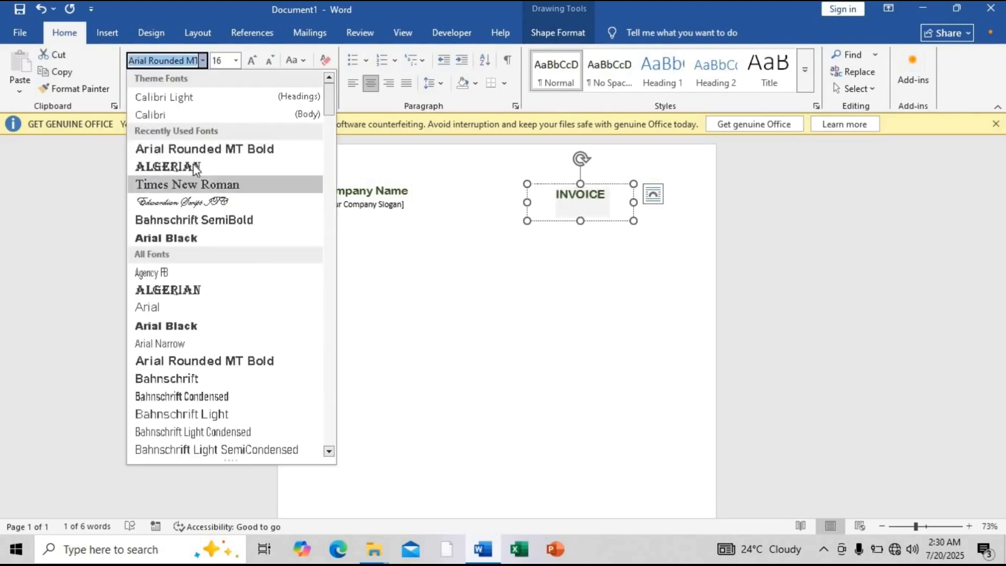
click(193, 165)
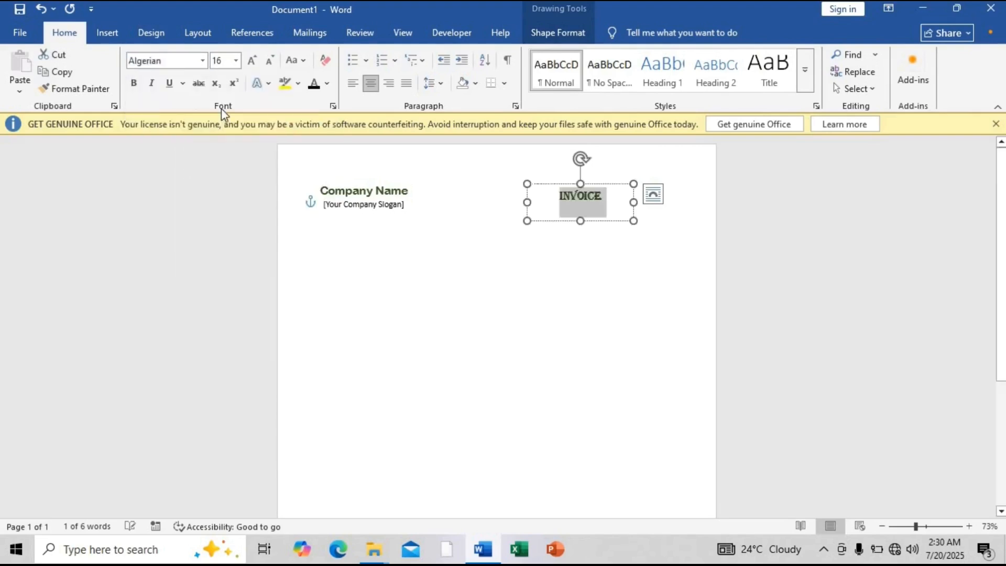
click(236, 62)
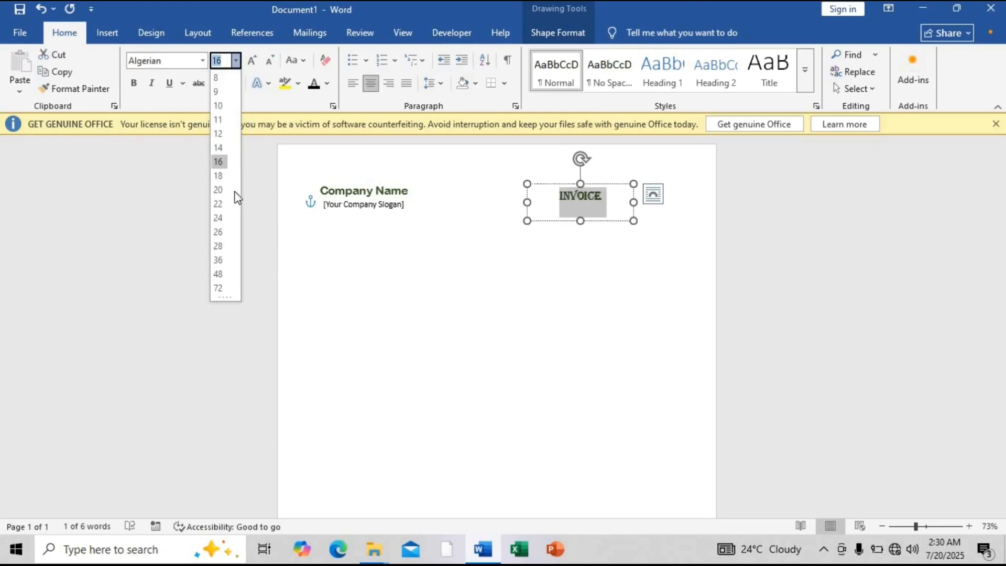
click(219, 260)
Place a copy of the "INVOICE" text box directly below the original and format its text in Calibri (Body), size 16.
drag(609, 185, 650, 213)
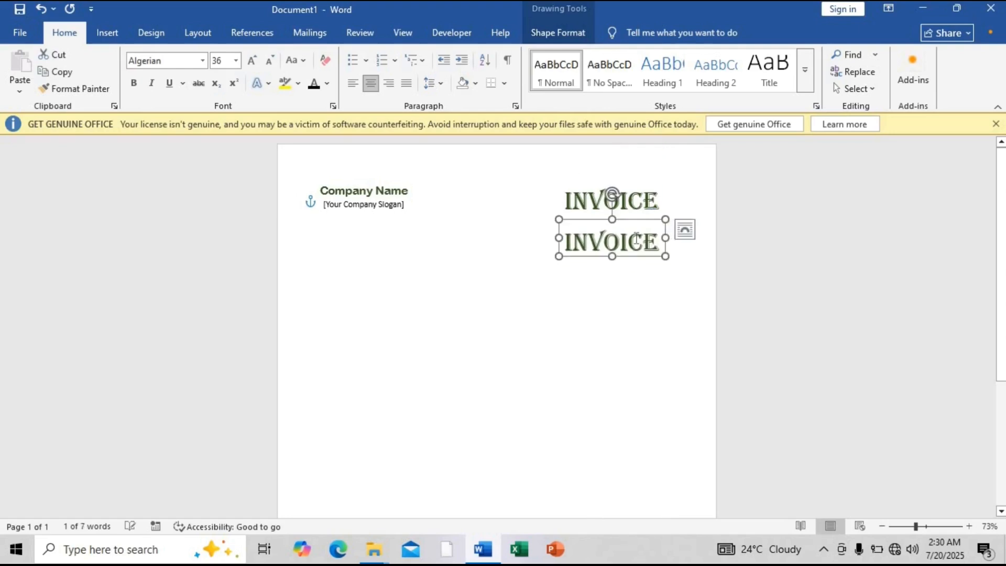
double_click(636, 238)
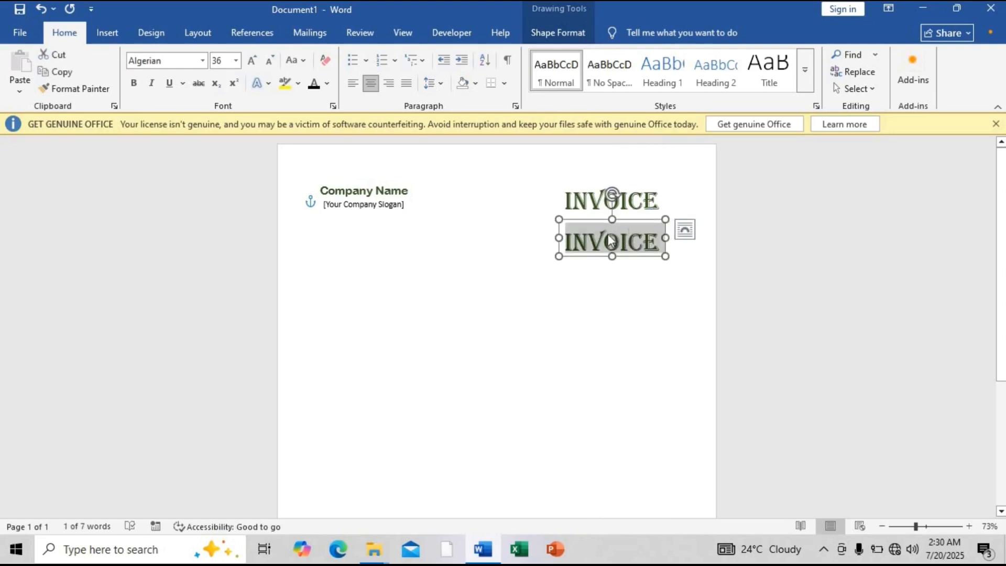
click(203, 62)
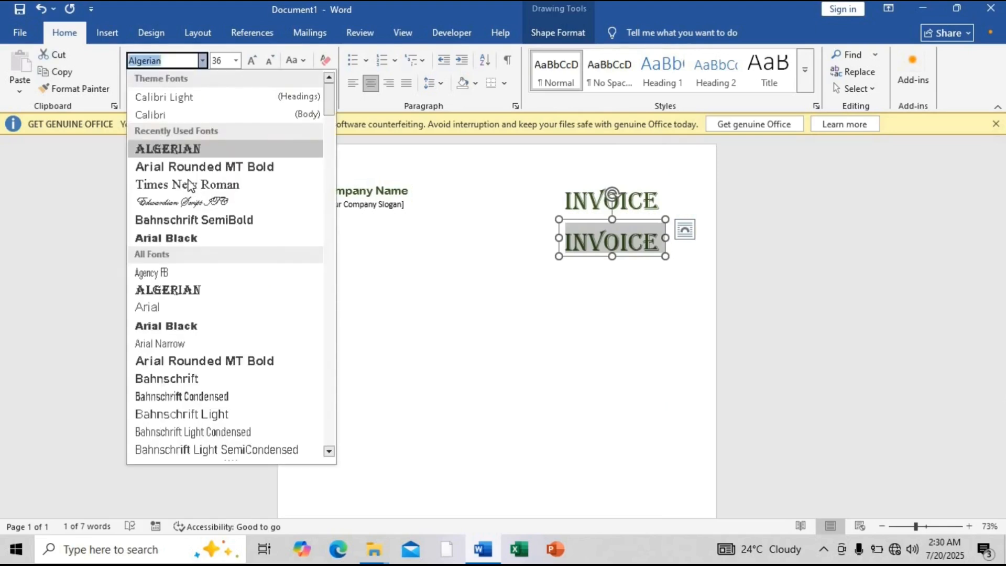
click(187, 115)
click(235, 61)
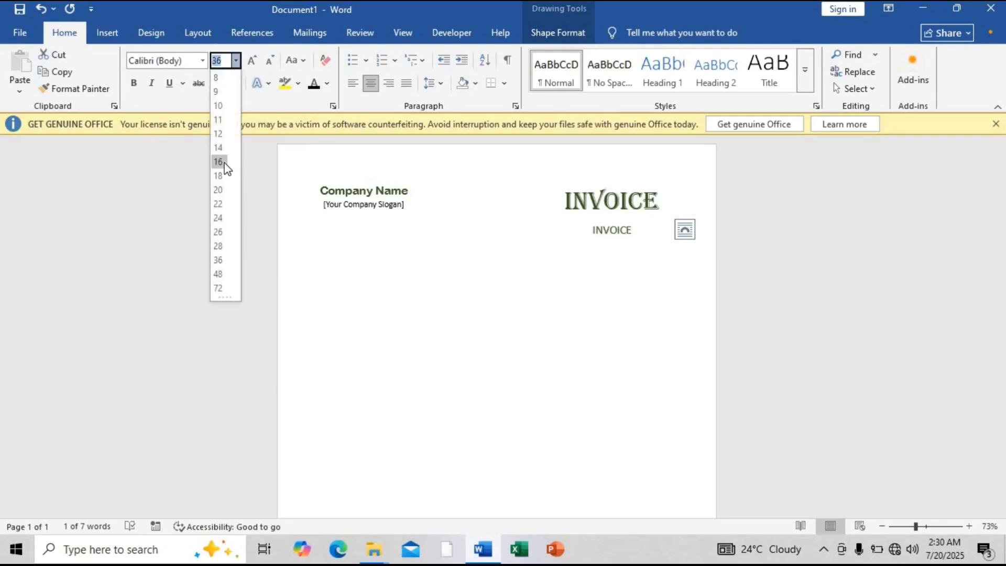
click(219, 162)
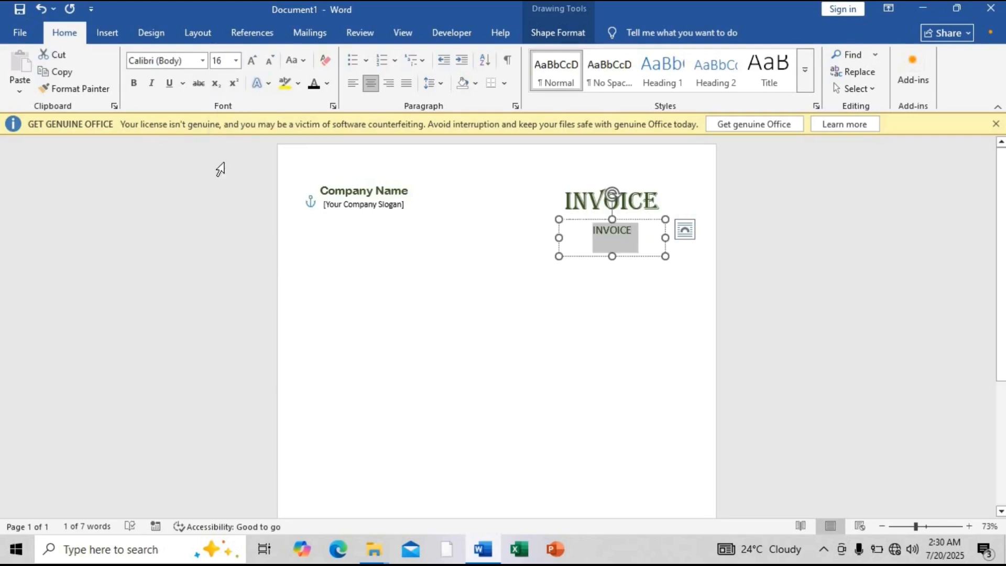
Replace the text in the lower box with "INVOICE #0002".
text(INOV)
key(BackSpace)
key(BackSpace)
text(VOICE)
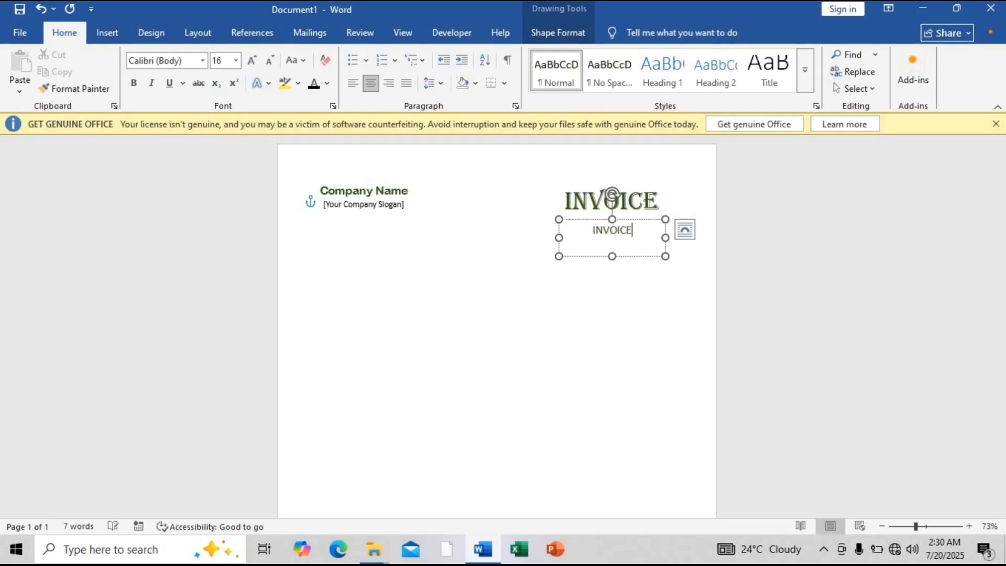
text( #0001)
key(BackSpace)
text(2 )
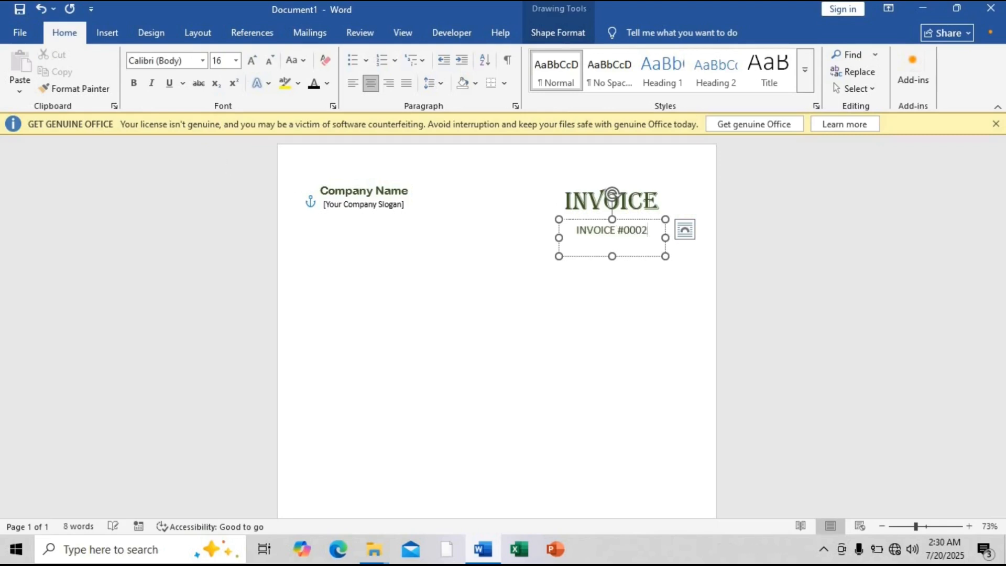
Add a "DATE" line below the invoice number and lengthen the text box to fit both lines.
text(DATE)
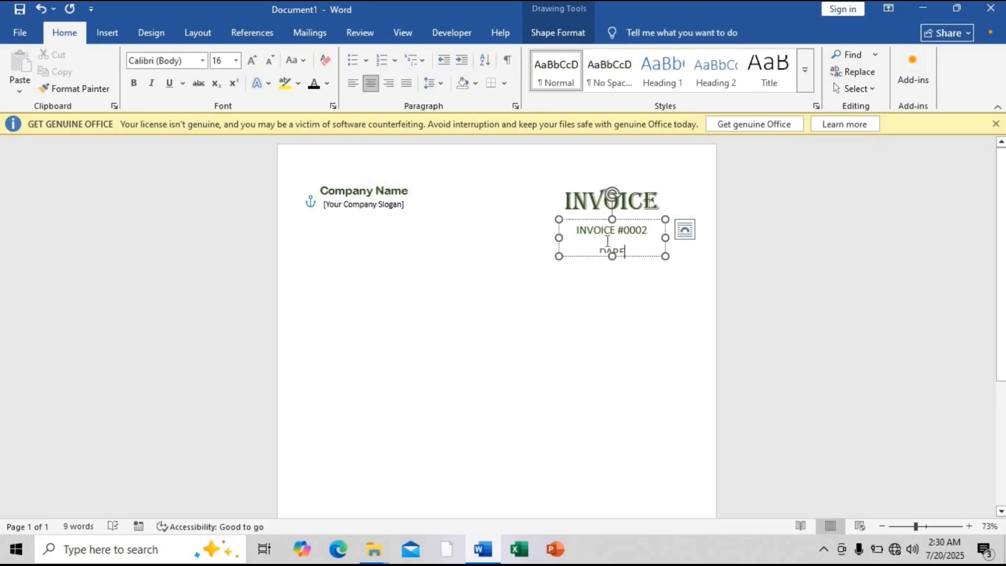
drag(612, 257, 613, 264)
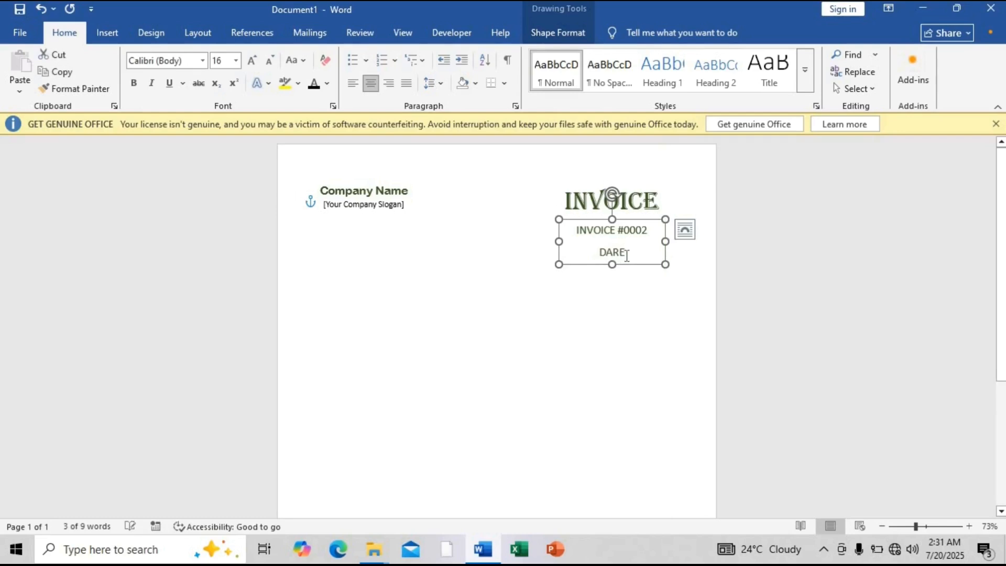
click(627, 256)
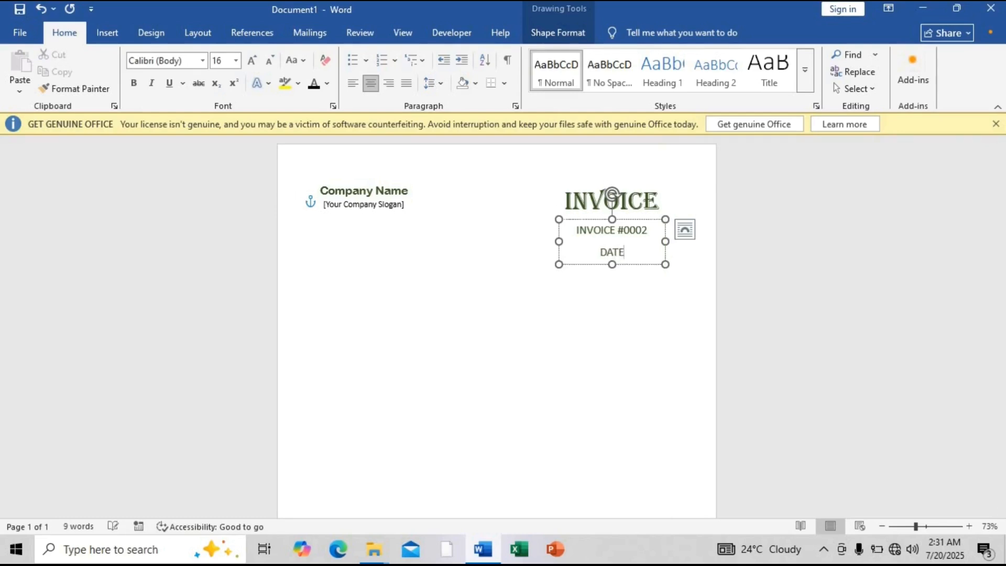
Left-align both lines in the invoice details box and add a colon after "DATE".
key(ctrl+a)
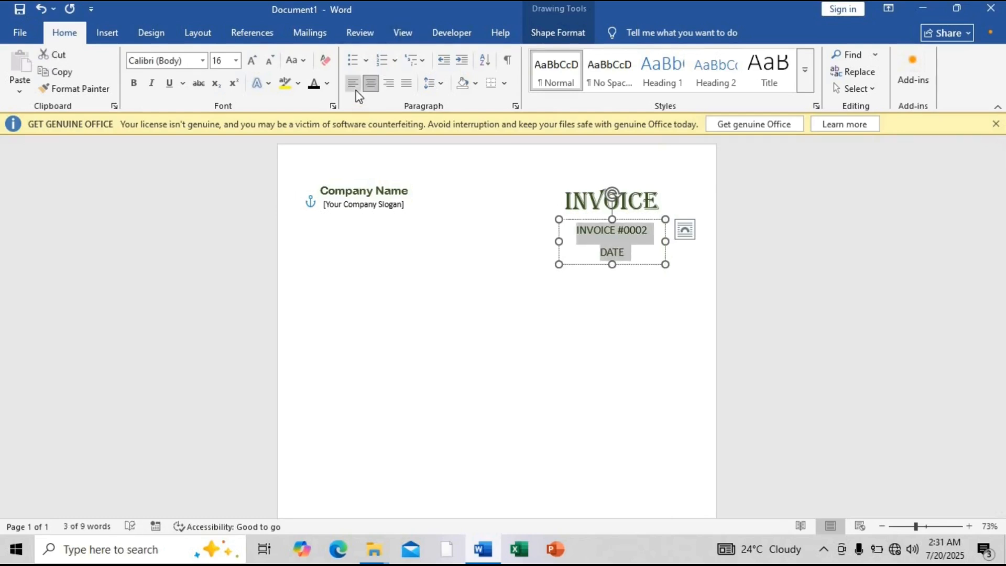
click(358, 94)
click(589, 259)
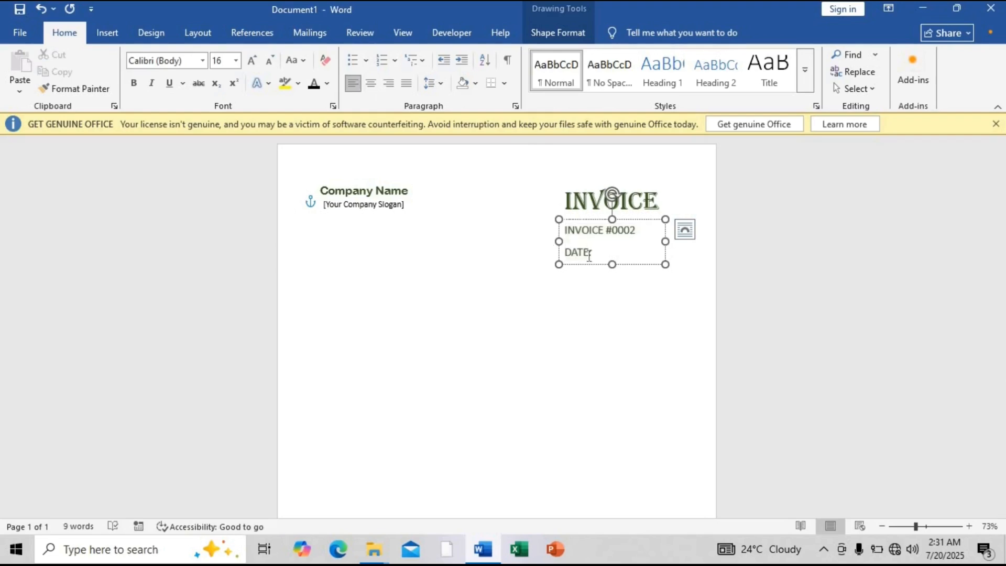
text(:)
Make the invoice number and date lines black and bold.
key(ctrl+a)
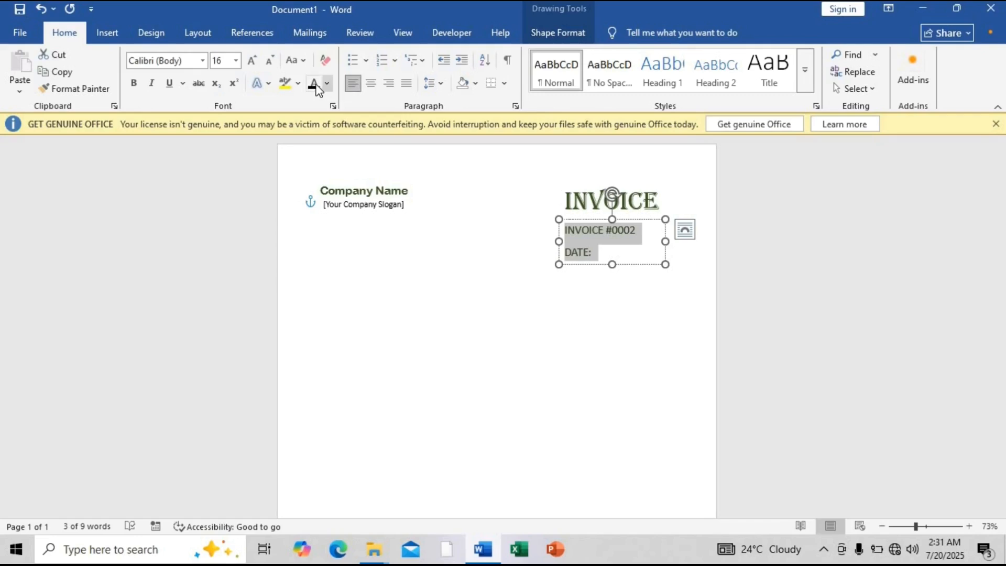
click(316, 87)
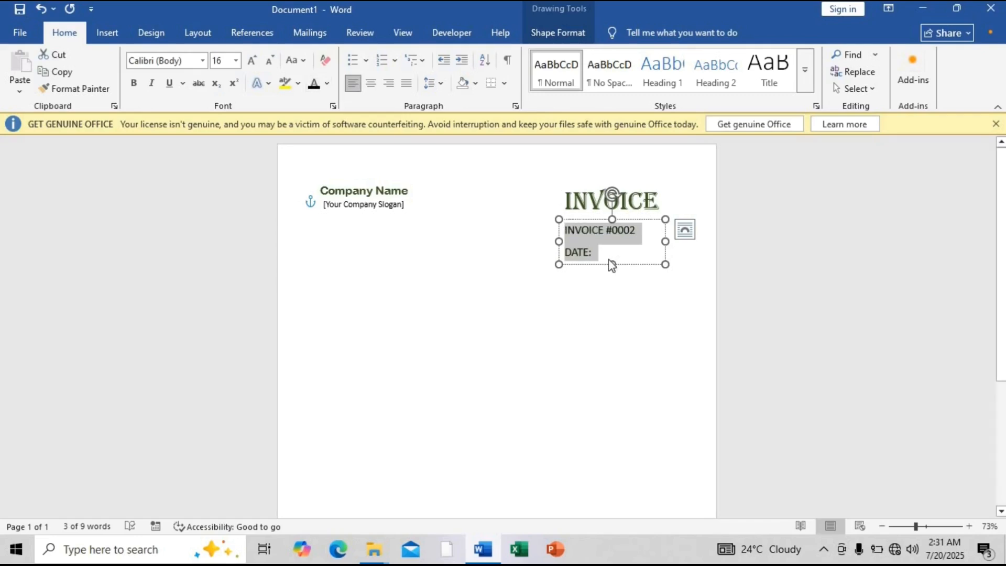
key(ctrl)
key(Left)
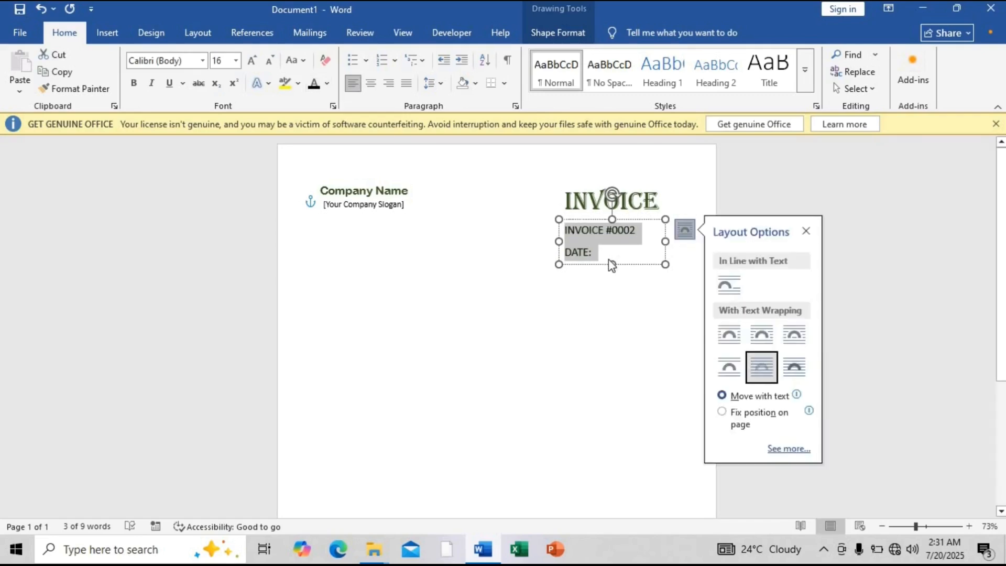
click(608, 260)
key(ctrl+a)
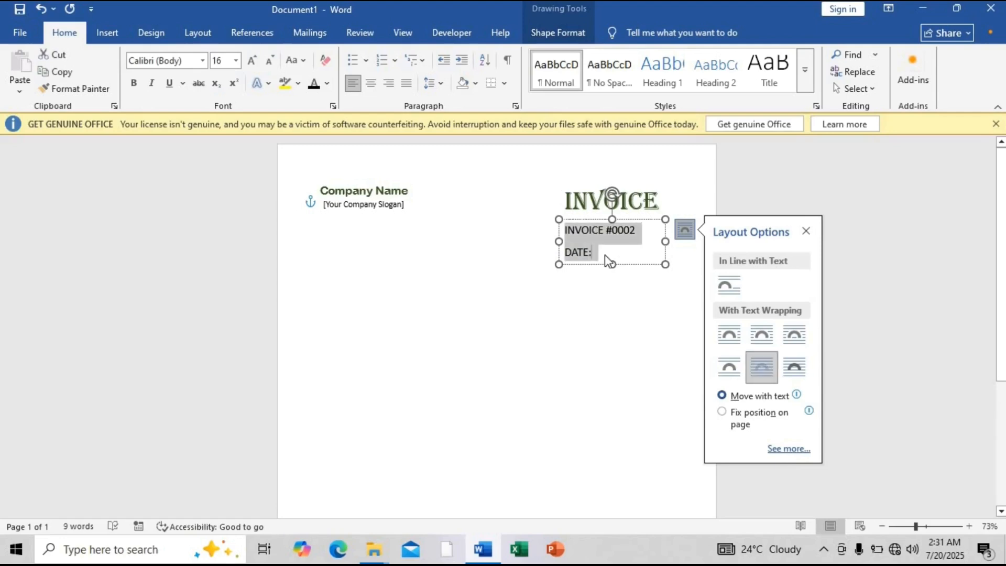
key(ctrl+b)
click(609, 261)
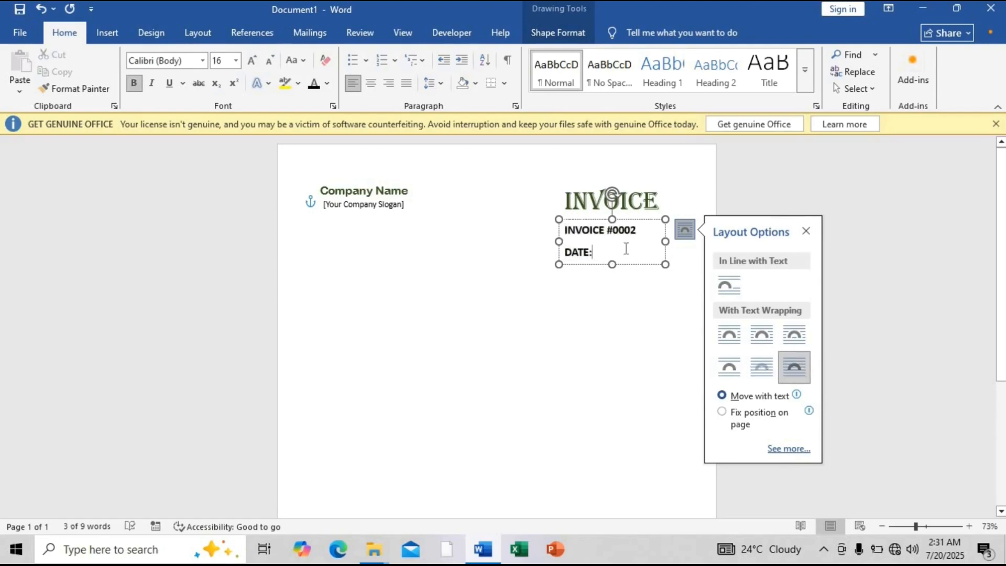
click(805, 231)
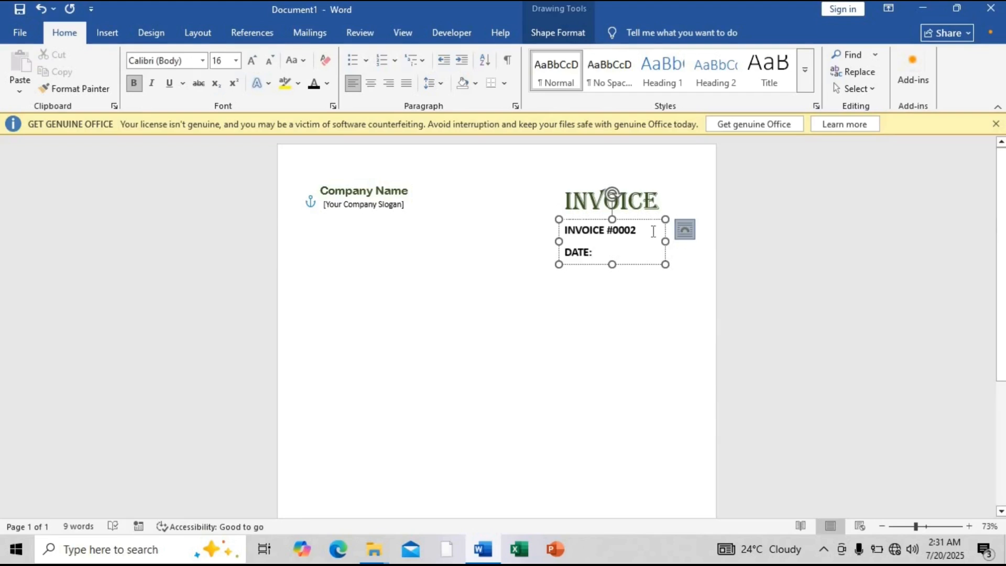
Reduce the paragraph spacing after the "INVOICE #0002" line slightly.
click(556, 231)
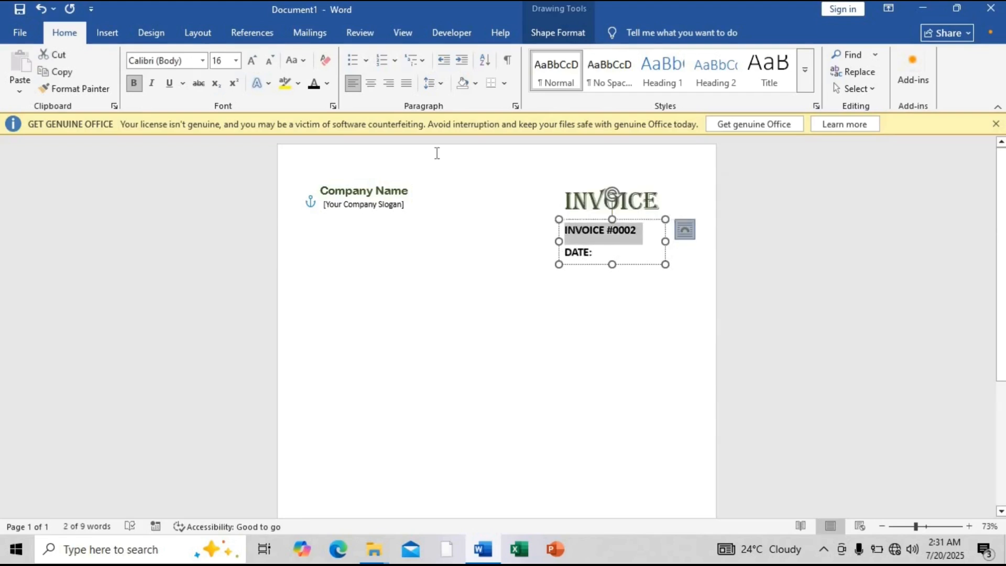
click(199, 31)
click(443, 92)
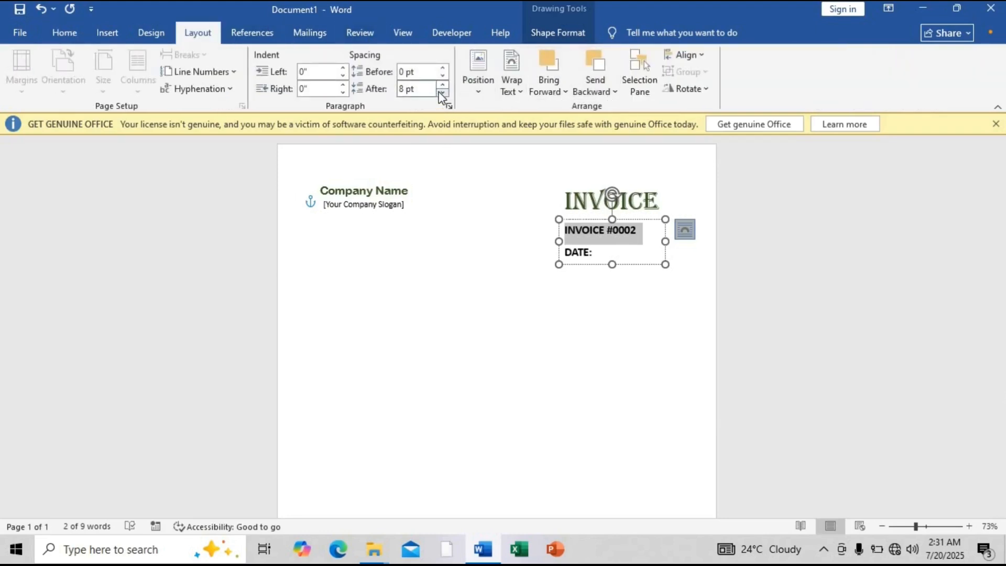
click(599, 246)
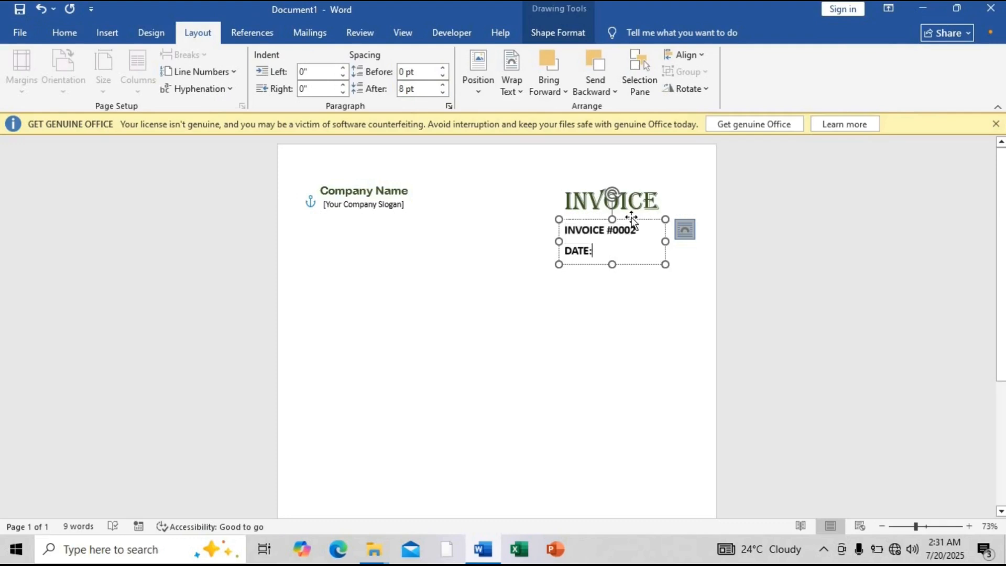
Nudge the INVOICE heading text box slightly upward above the invoice details.
mouse_move(632, 220)
mouse_down()
mouse_move(654, 216)
mouse_move(631, 219)
mouse_up()
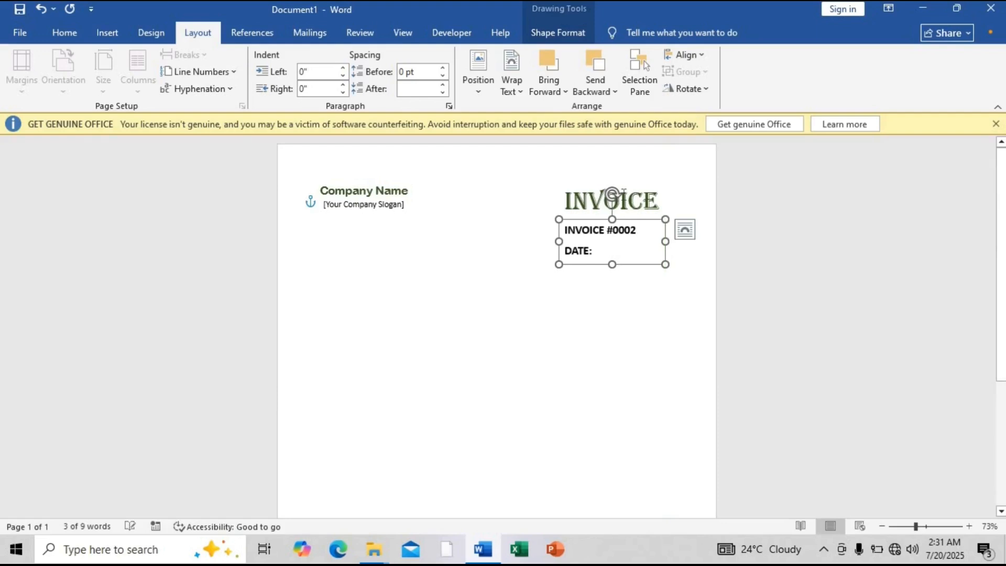
click(619, 187)
drag(620, 177, 614, 179)
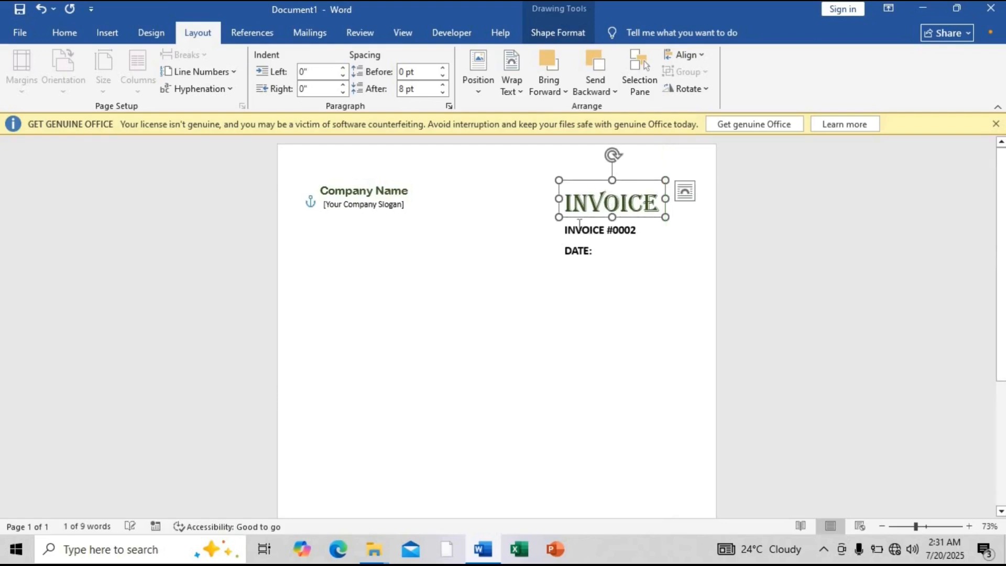
drag(596, 186, 596, 184)
click(449, 267)
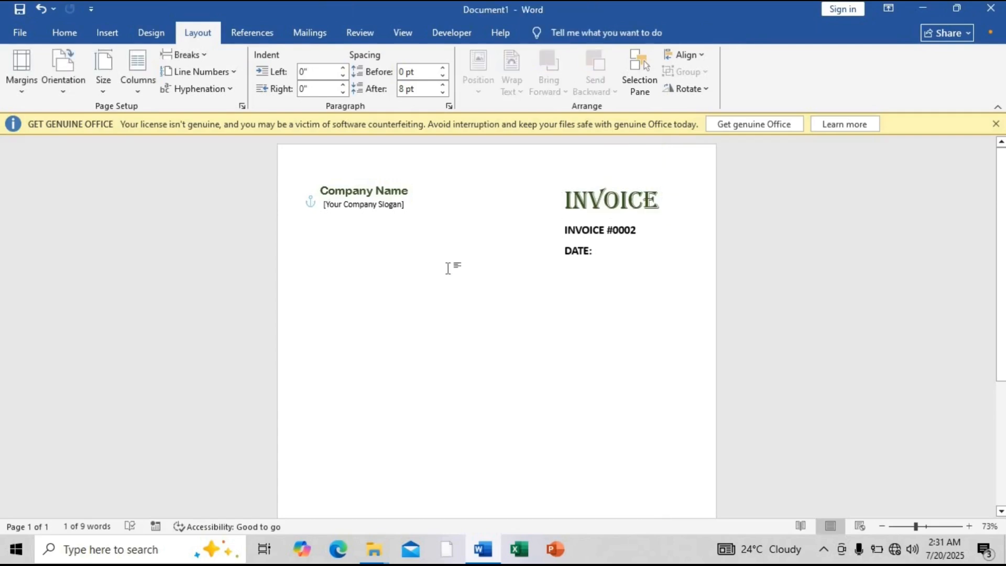
Duplicate the company name and slogan text box below the original and clear the copy's text.
click(353, 208)
drag(348, 219, 345, 281)
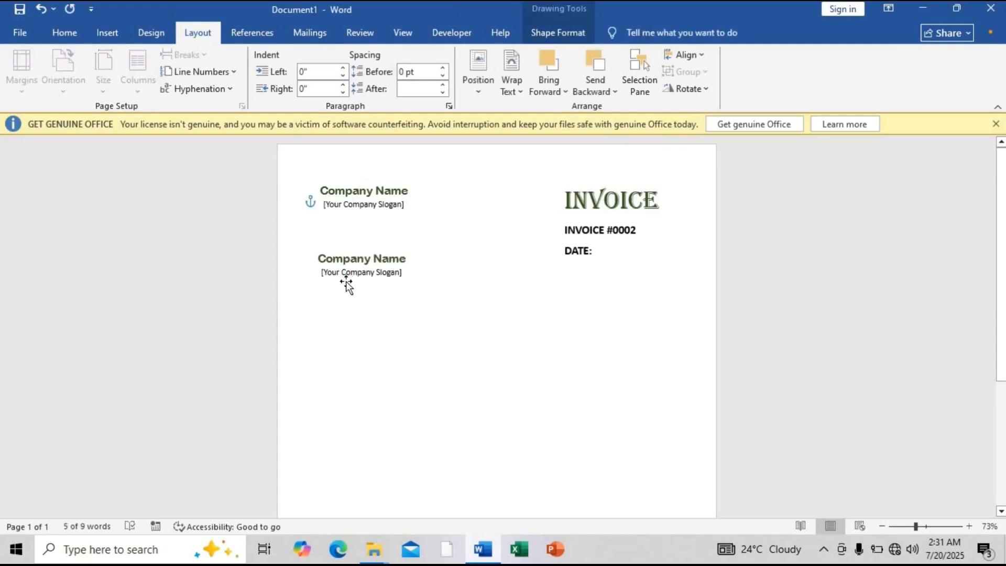
click(347, 277)
key(ctrl+a)
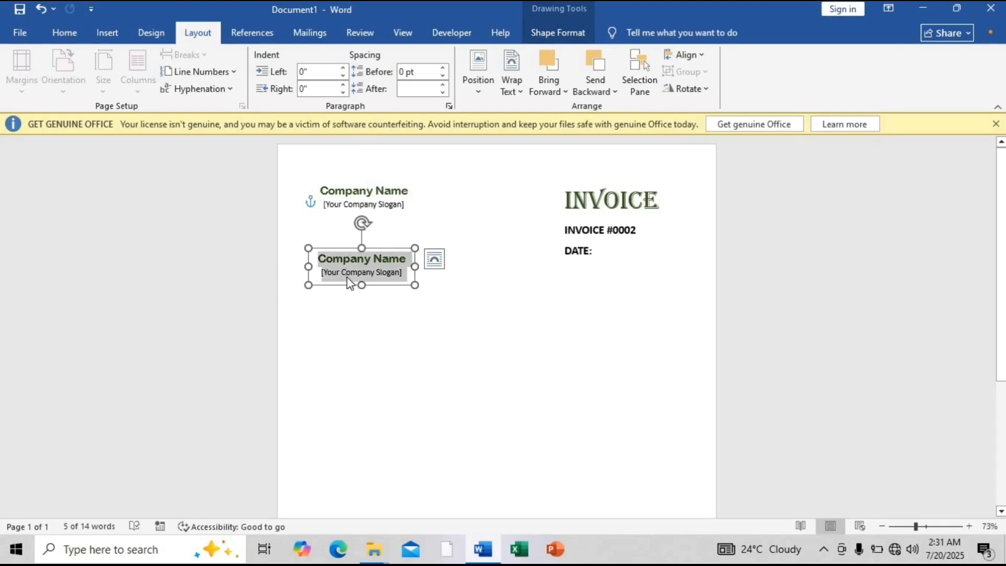
key(BackSpace)
text([sTREET)
key(ctrl+a)
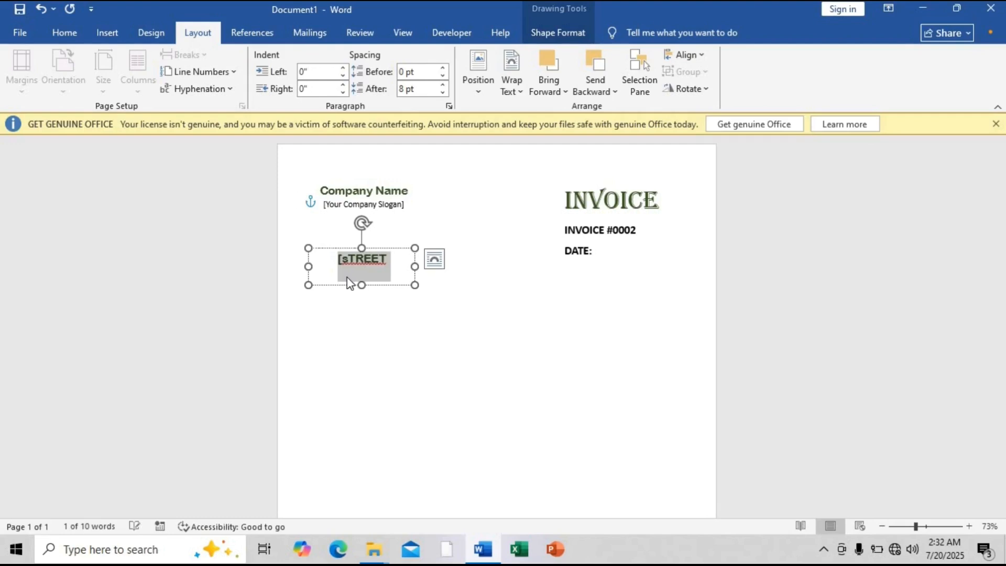
key(BackSpace)
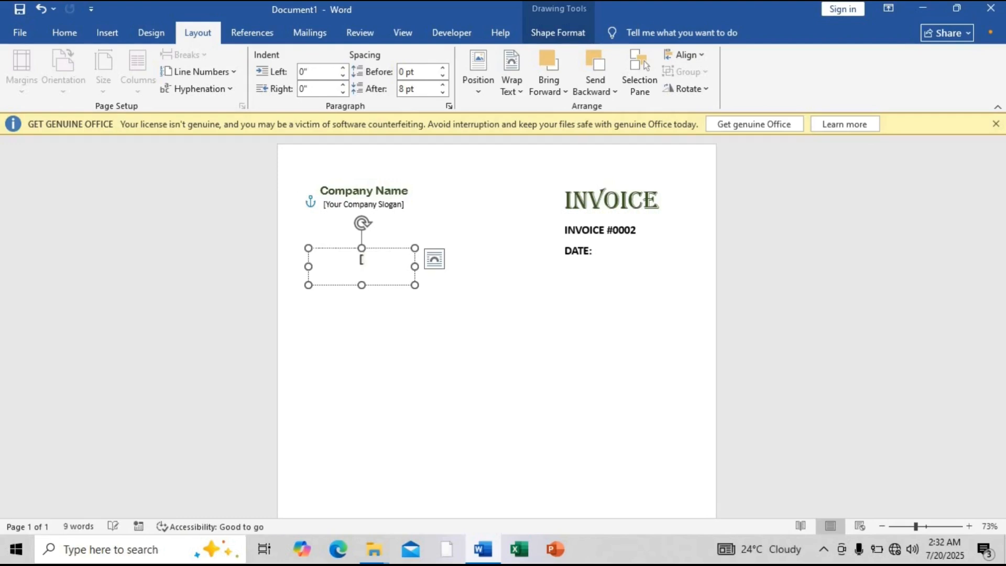
Set the duplicated text box's font to Calibri (Body) and its text color to black.
key(ctrl+a)
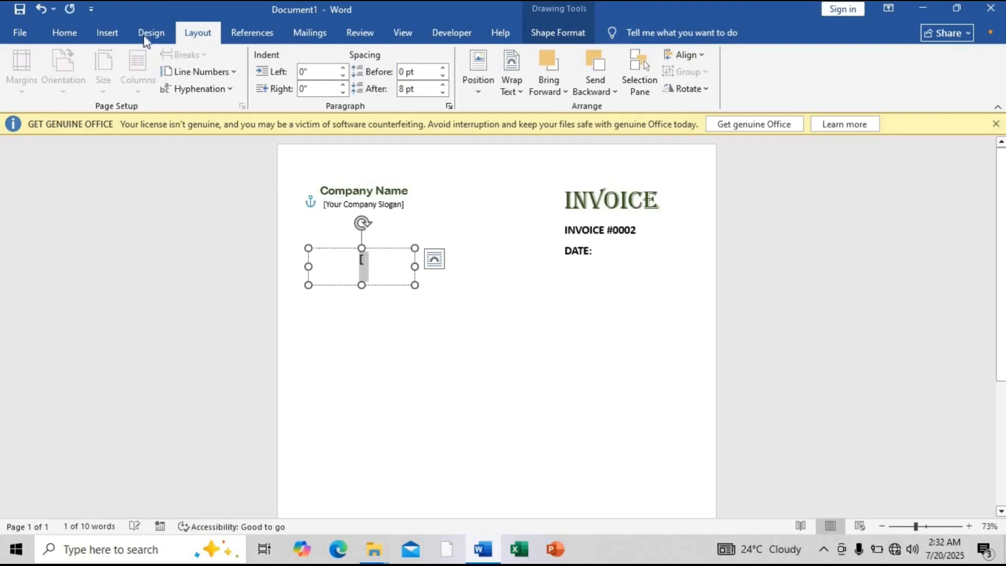
click(63, 33)
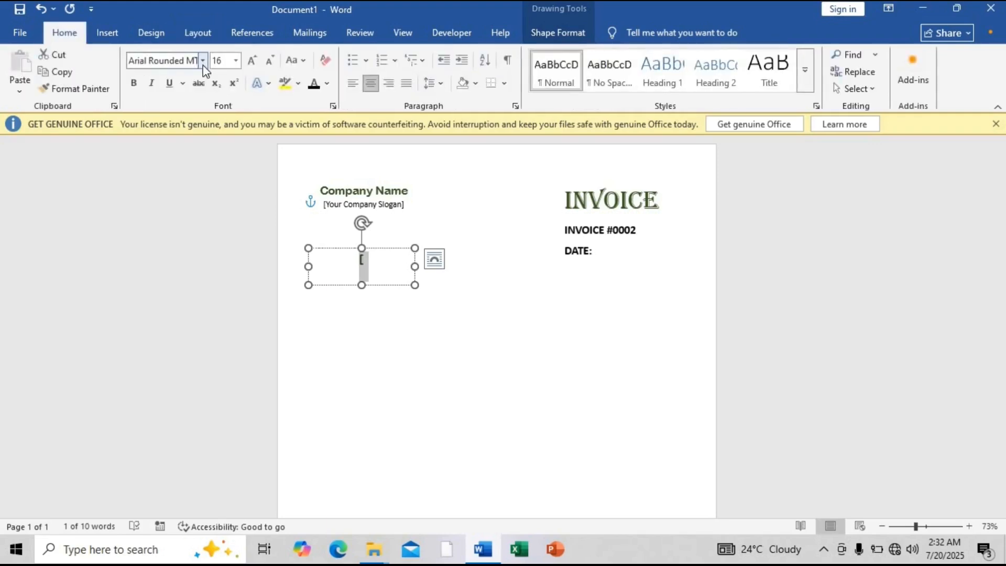
click(202, 60)
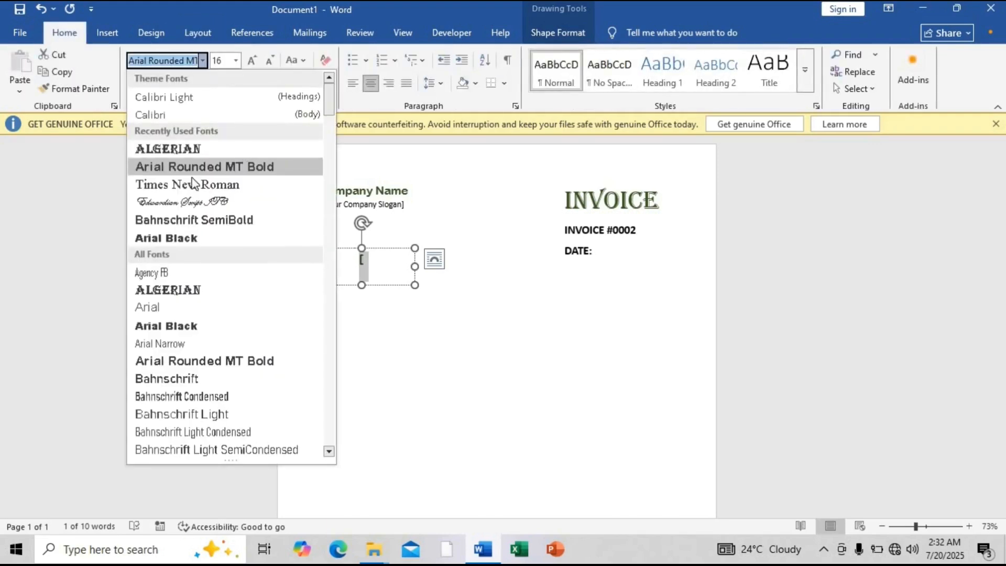
click(218, 116)
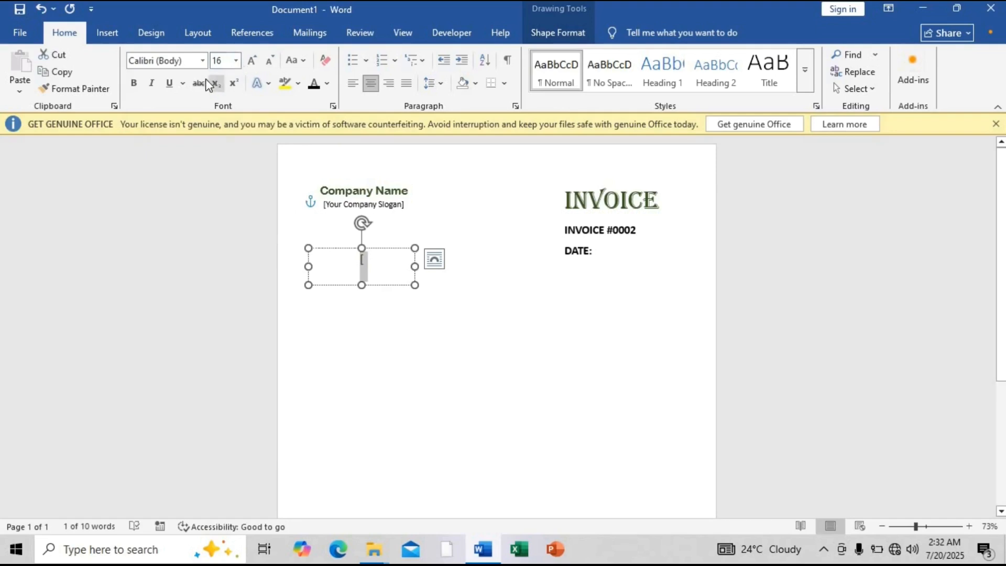
click(377, 274)
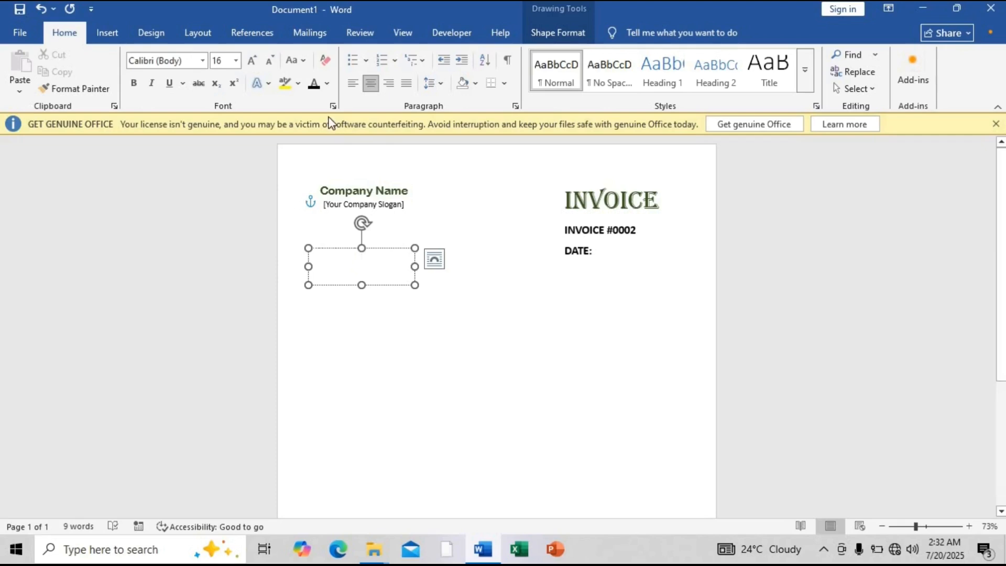
click(327, 84)
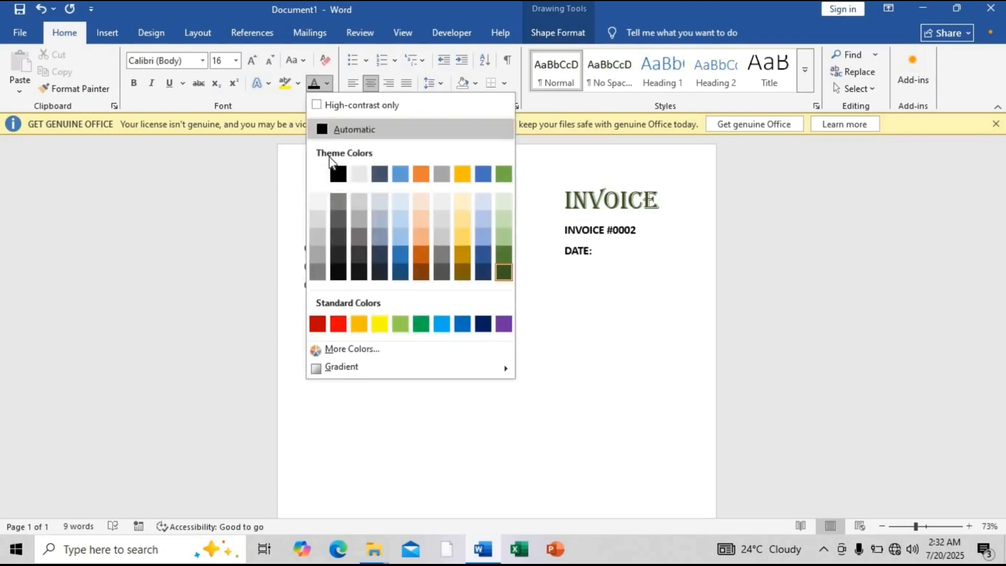
click(337, 175)
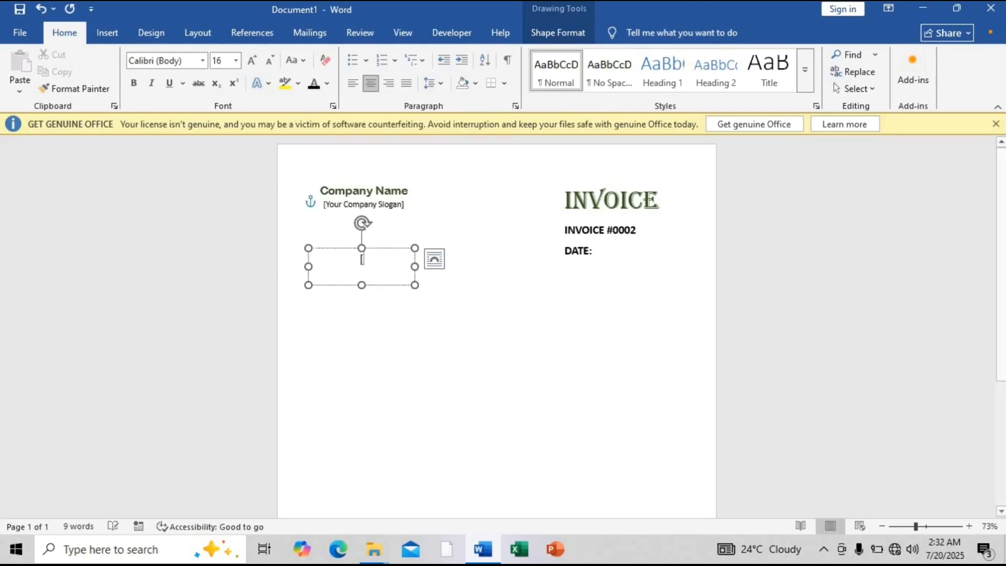
Enter "[Street Address]" with "[City" on a second line, and lengthen the text box to fit both lines.
text([Street Address])
key(BackSpace)
text(])
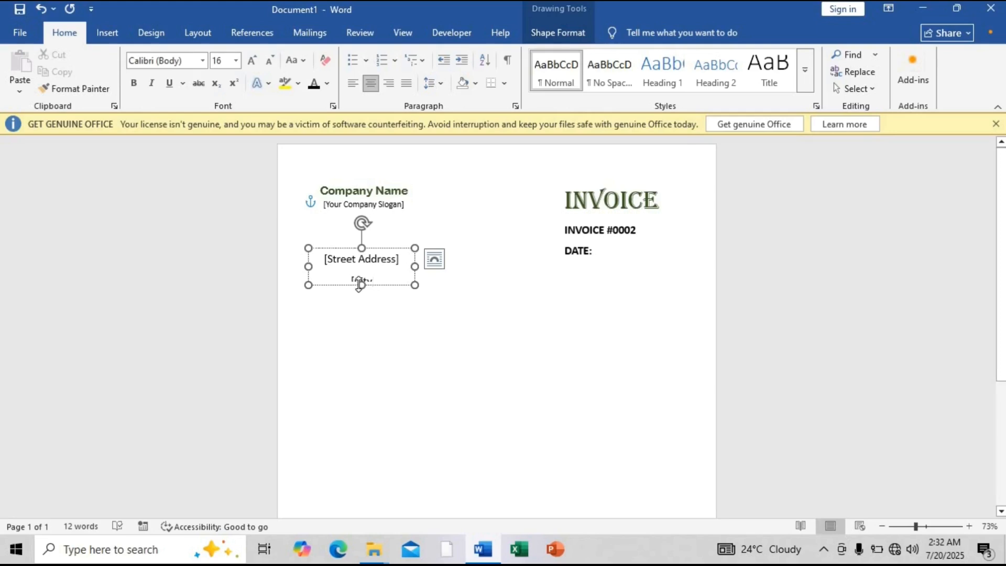
drag(360, 300, 360, 329)
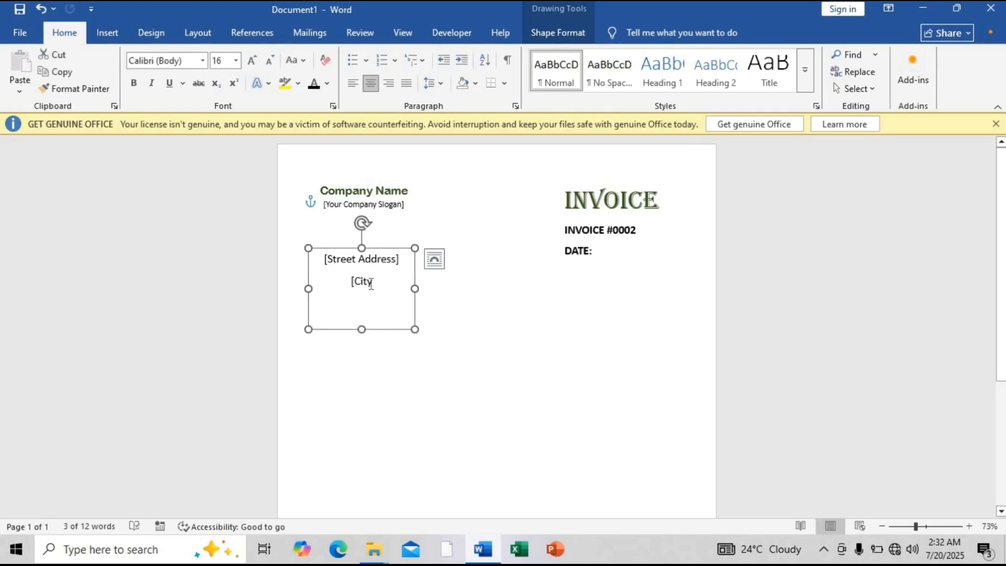
Complete the second address line so it reads "[City, St Zip Code]".
click(374, 283)
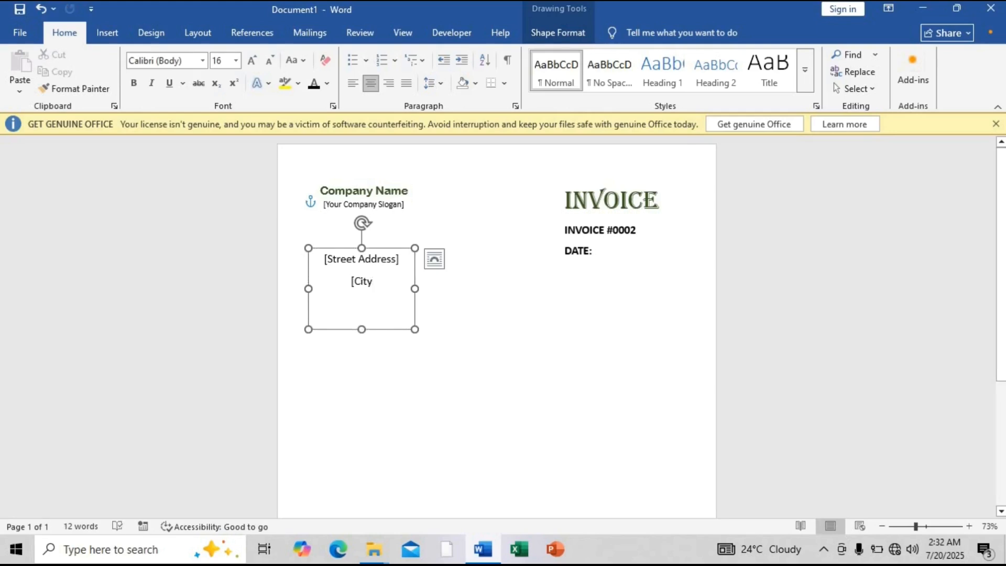
text(, Str)
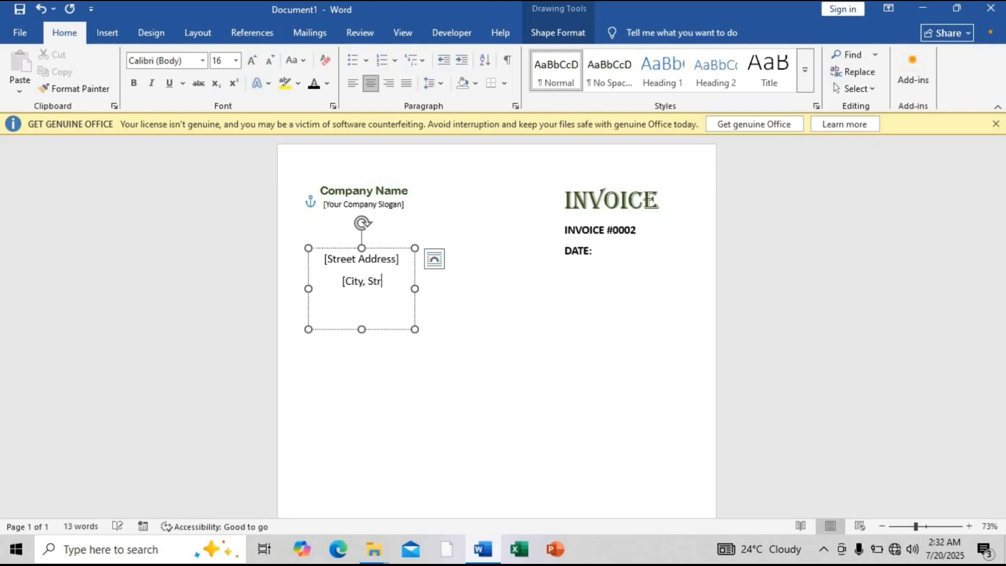
key(BackSpace)
text(.)
key(BackSpace)
text(Zip Cp)
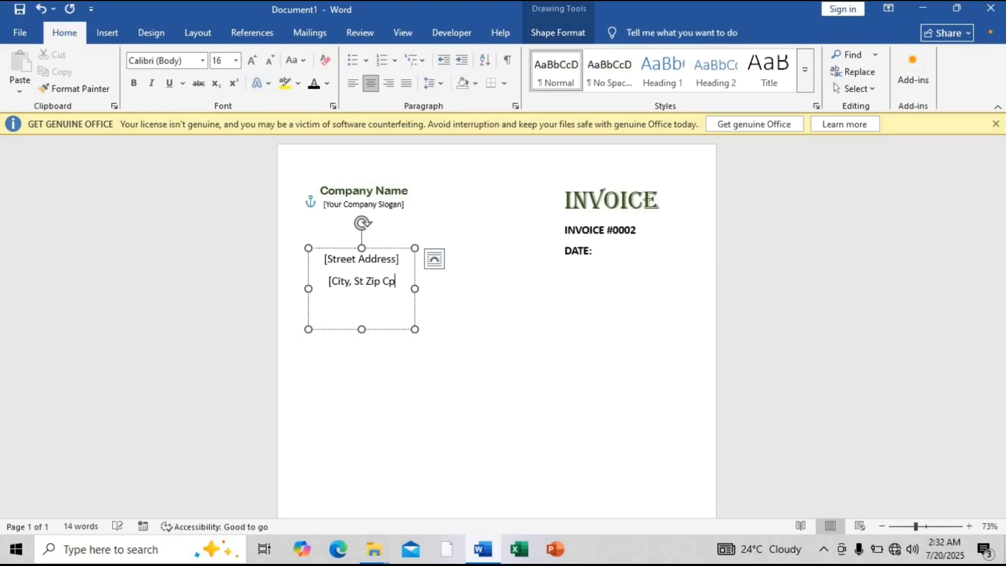
key(BackSpace)
text(od)
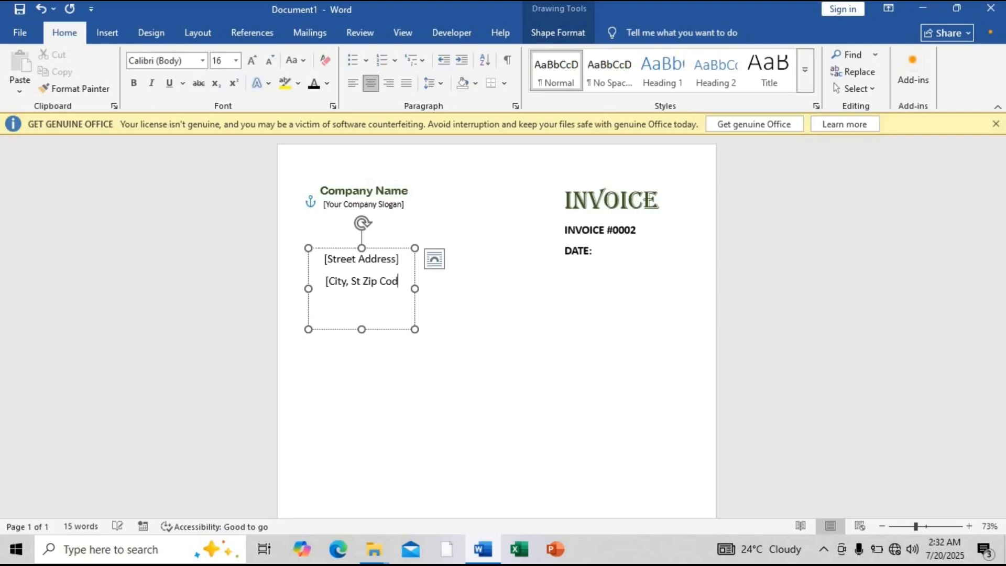
text(e])
Reduce the paragraph spacing after the recipient's "[City, St Zip Code]" line and set the spacing after "TO:" to 0 pt.
drag(400, 260, 309, 260)
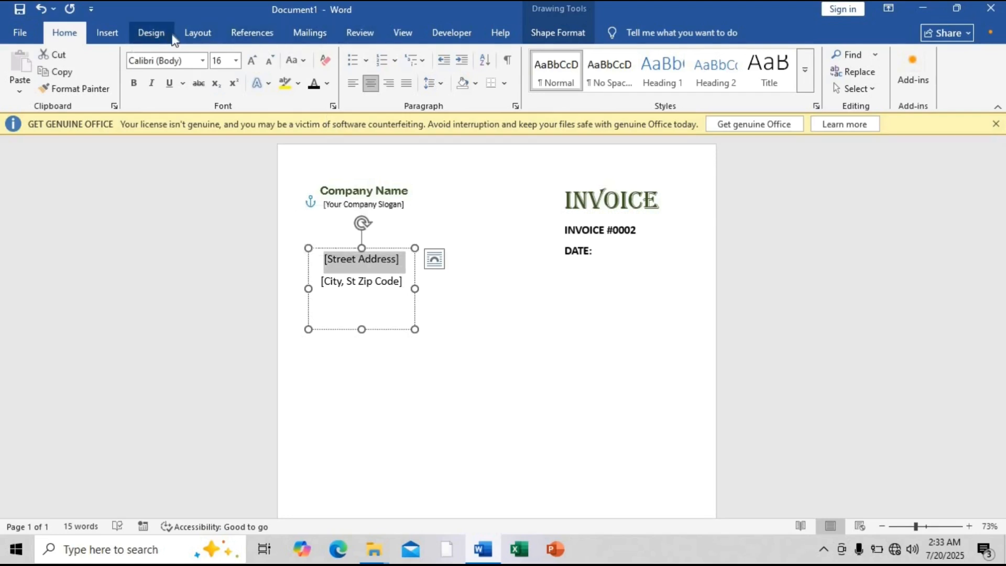
click(197, 33)
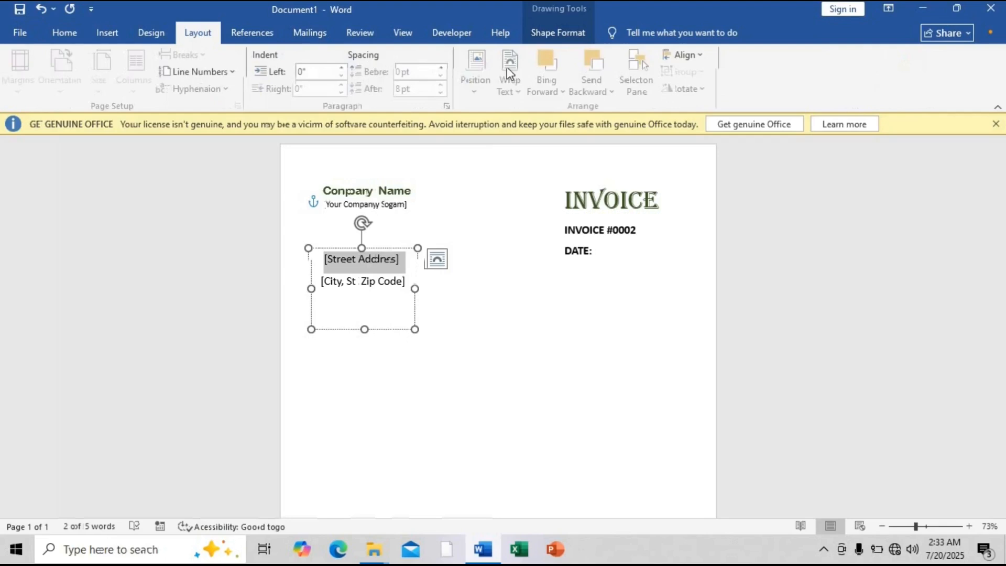
drag(325, 425, 310, 427)
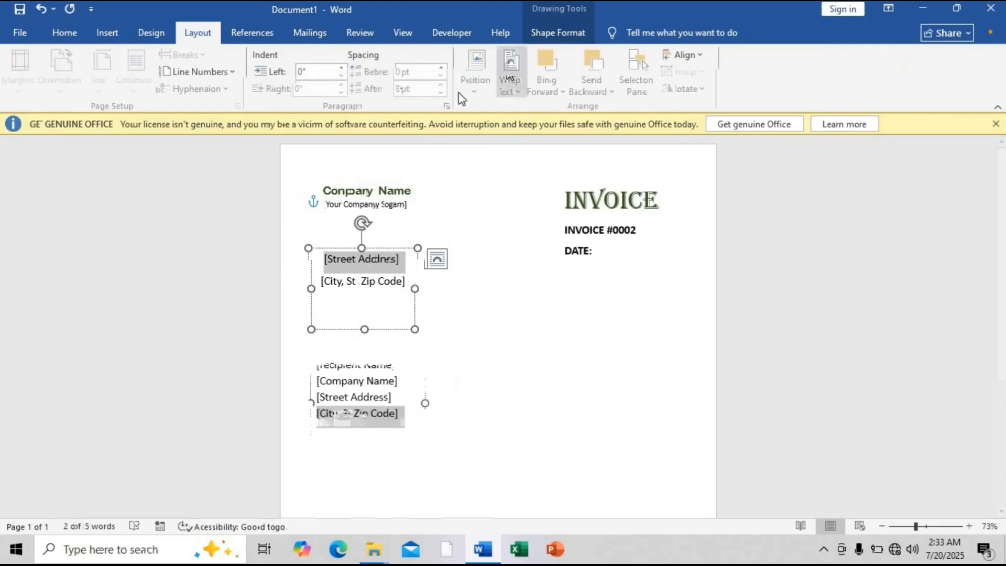
click(441, 95)
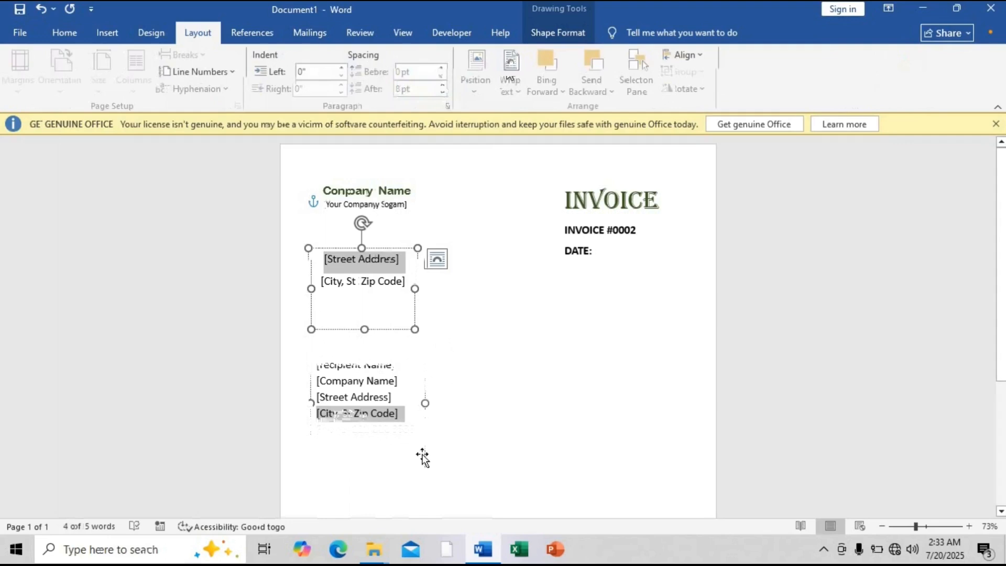
drag(361, 351, 312, 343)
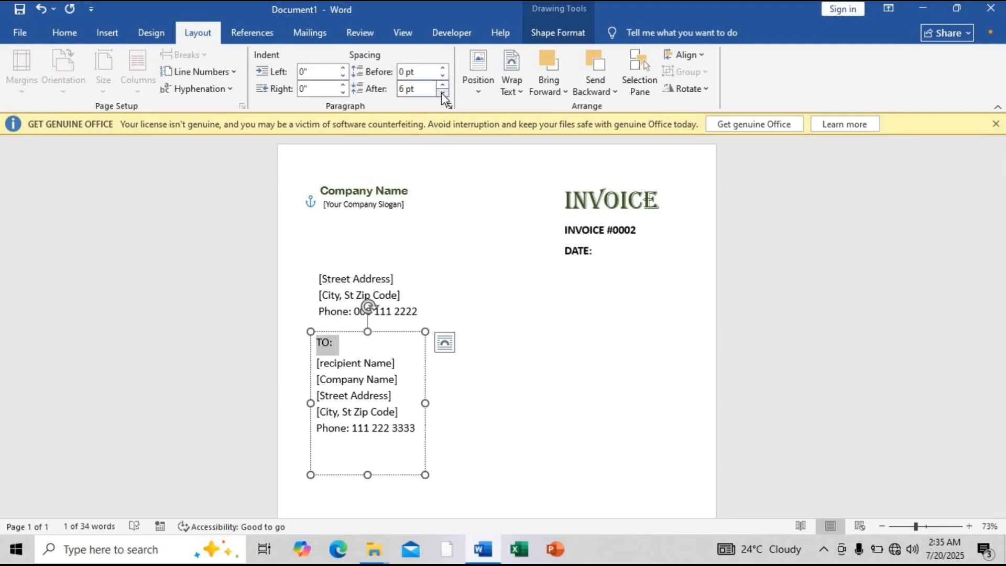
click(441, 93)
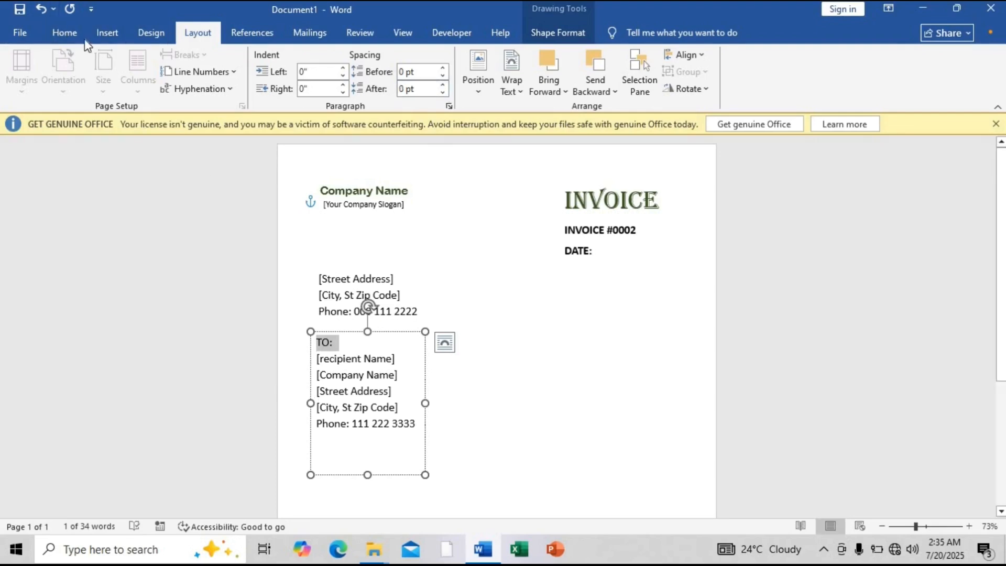
Make the "TO:" heading bold and dark green.
click(65, 34)
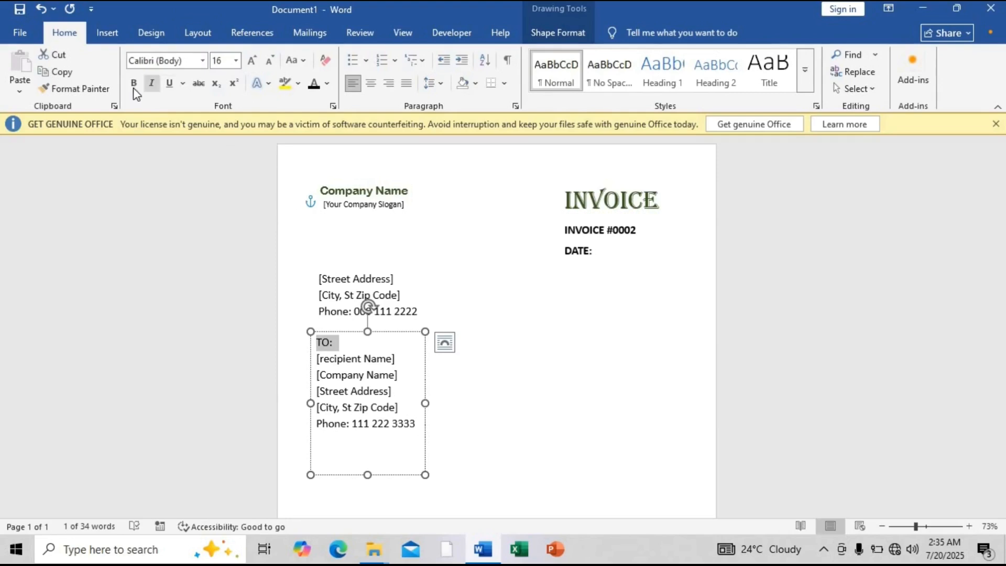
click(133, 83)
click(329, 83)
click(503, 272)
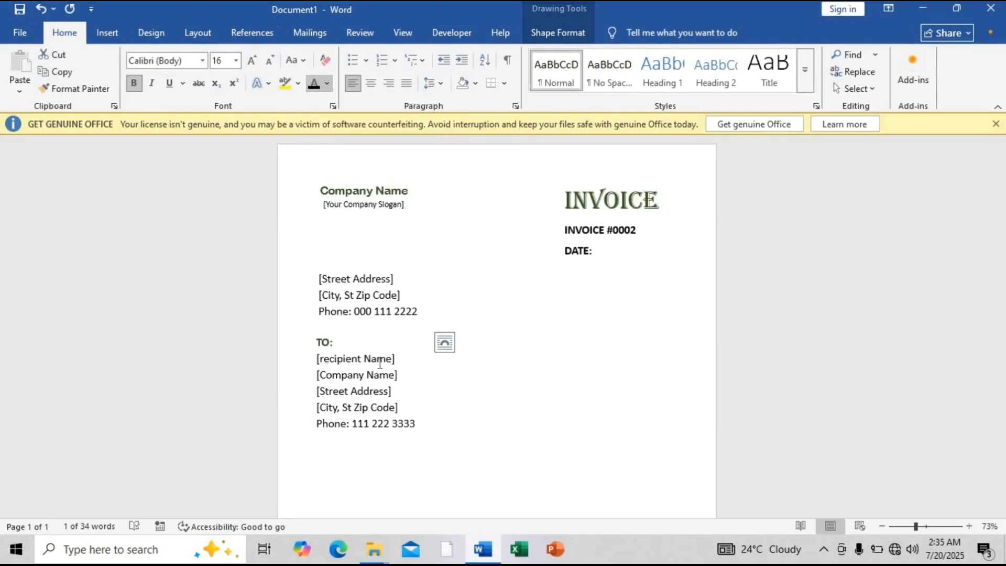
Set the recipient lines below "TO:" to 14 pt and shorten the text box to fit its text.
click(335, 345)
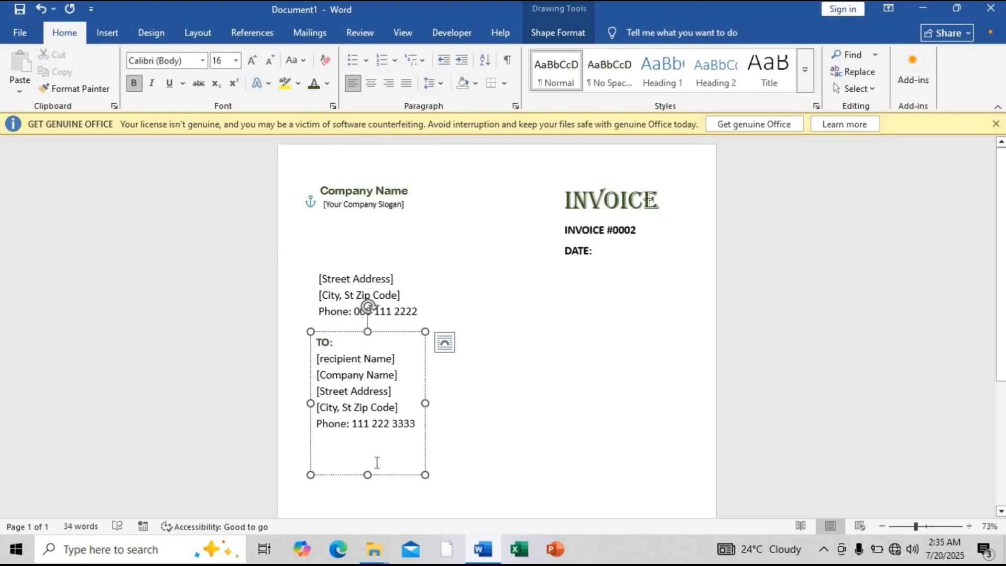
drag(367, 466, 367, 435)
drag(330, 393, 316, 359)
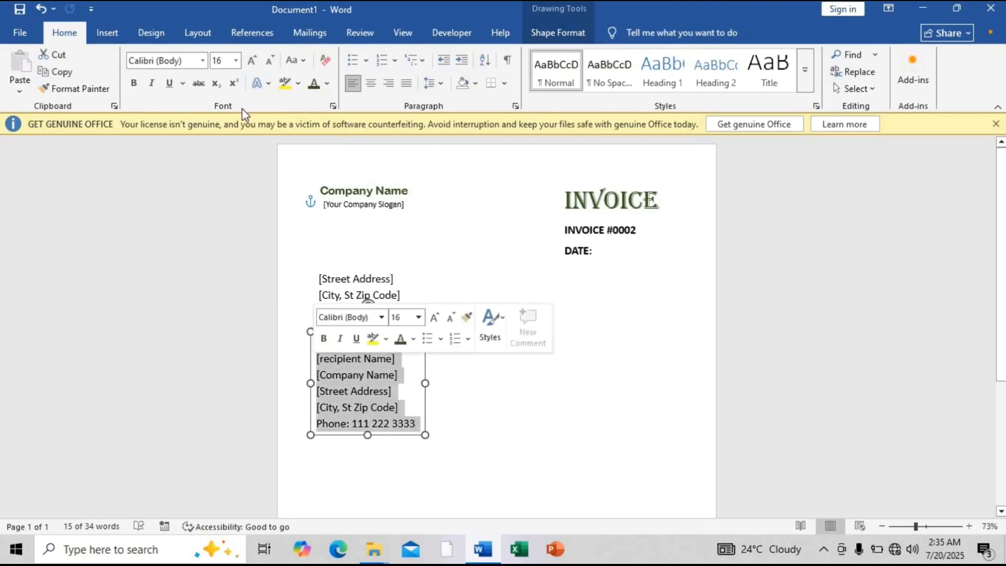
click(266, 69)
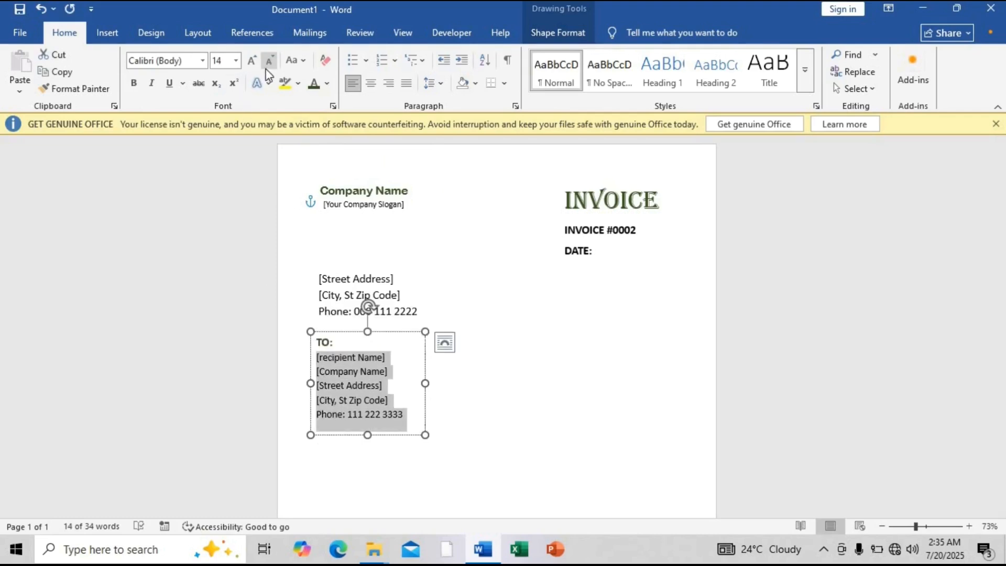
drag(367, 435, 370, 426)
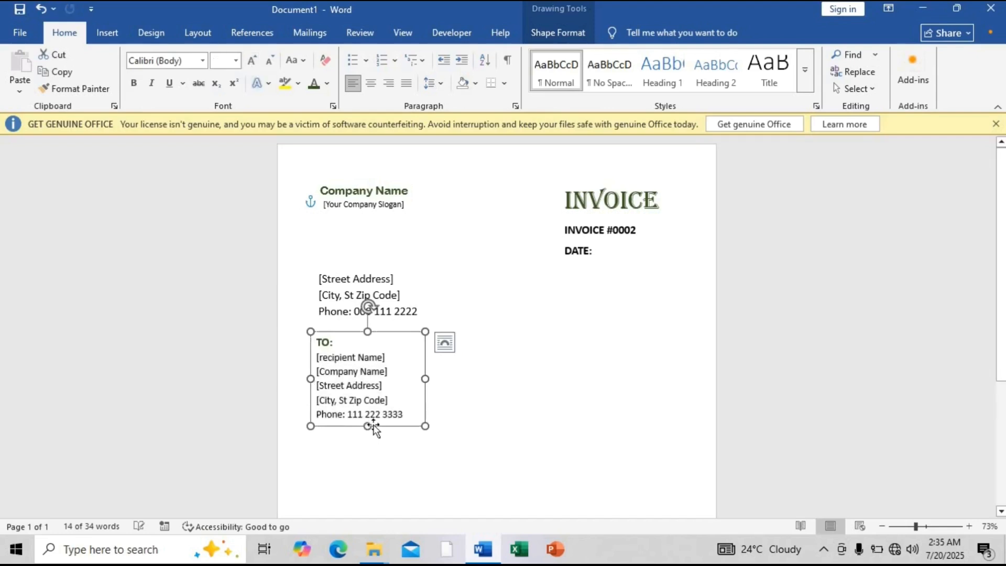
Duplicate the recipient text box on the right side of the page and change the copy's heading to "SHIP TO:".
drag(370, 425, 603, 426)
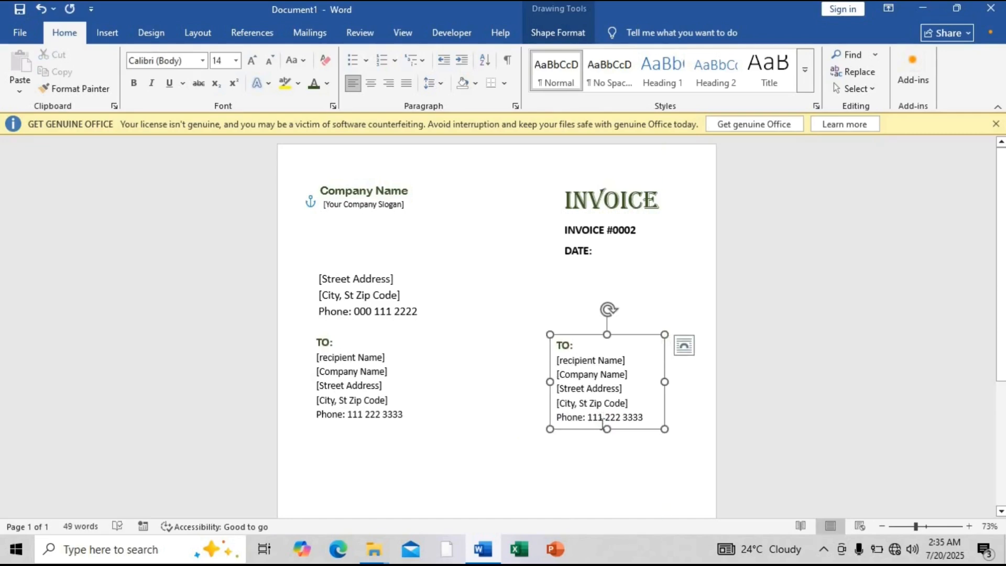
click(558, 344)
text(S)
key(BackSpace)
text(Shi)
key(BackSpace)
key(BackSpace)
text(HIP)
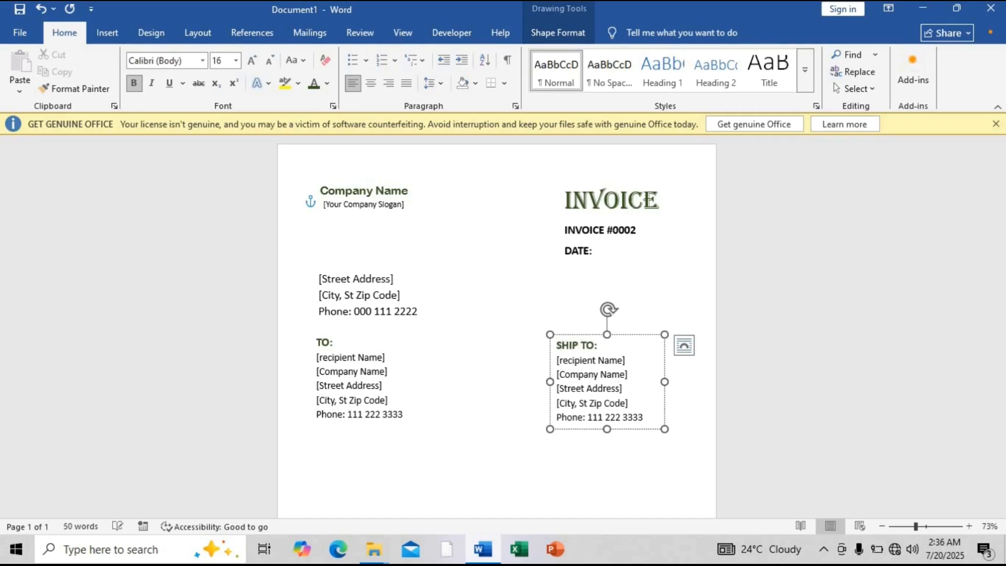
click(564, 357)
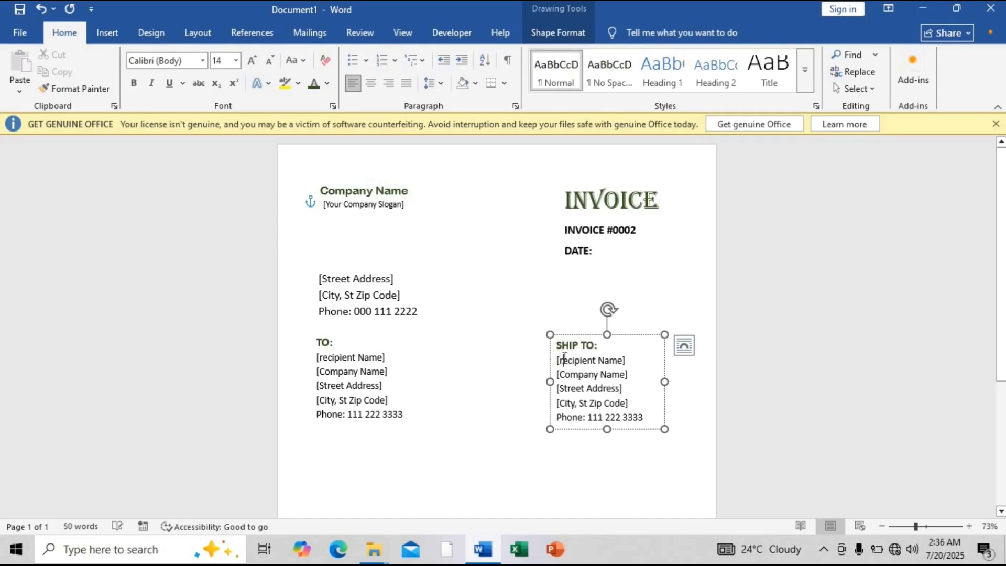
Capitalize the placeholder to "[Recipient Name]" in both the "SHIP TO:" and "TO:" text boxes.
key(BackSpace)
text(R)
click(325, 360)
key(BackSpace)
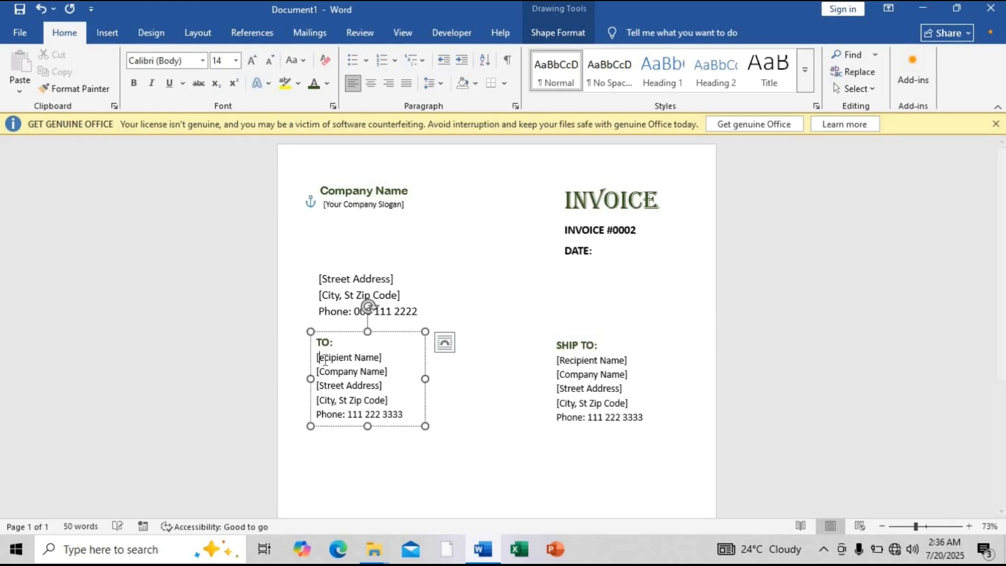
text(R)
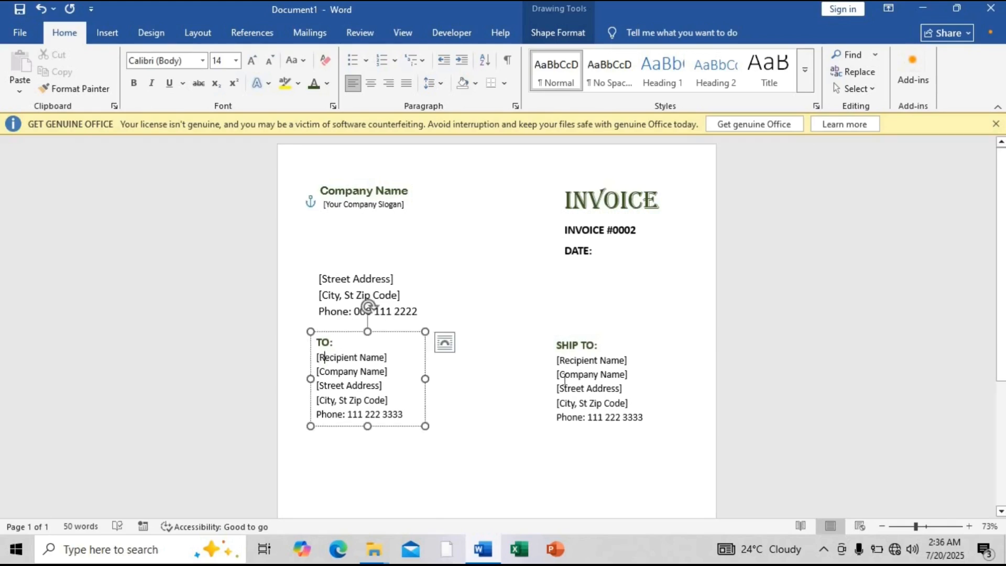
Move the "SHIP TO:" text box left, closer to the "TO:" box, and deselect it.
click(589, 335)
drag(588, 334, 549, 333)
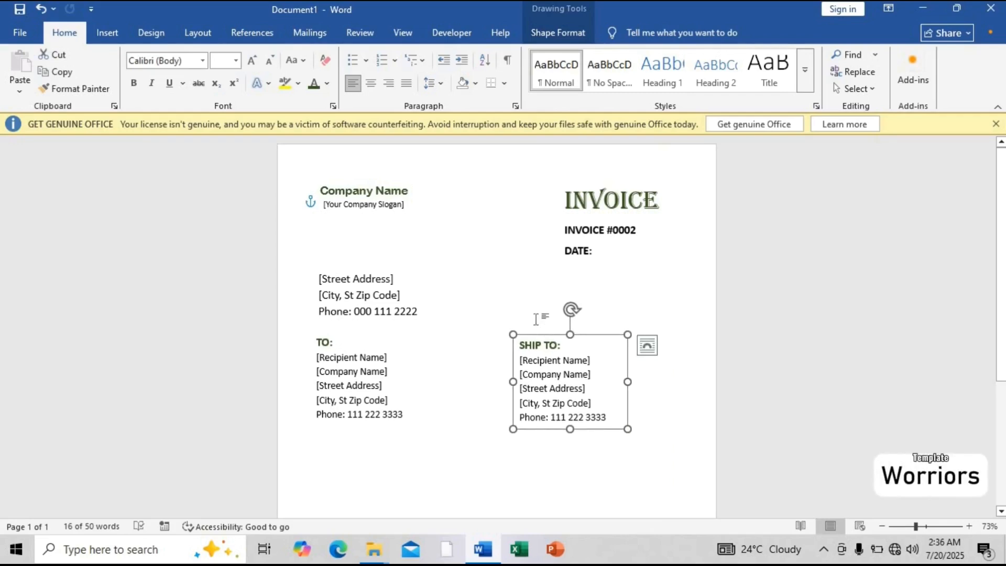
click(536, 320)
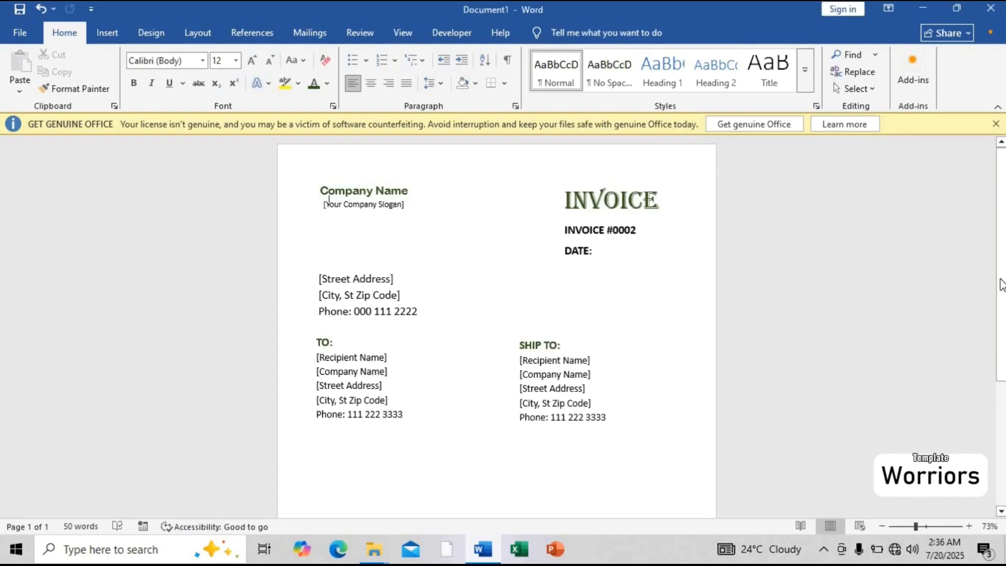
scroll(976, 445, down, 4)
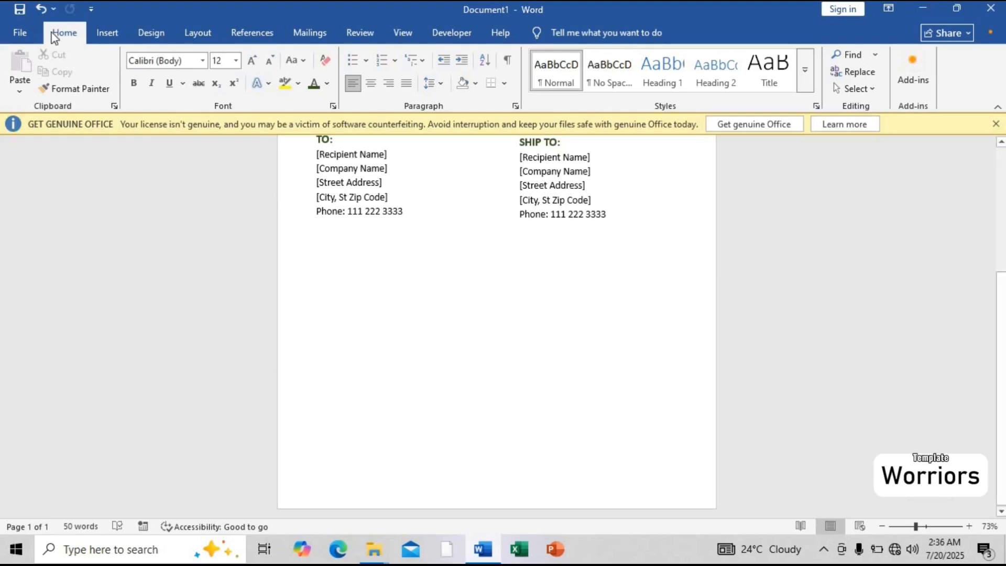
click(107, 33)
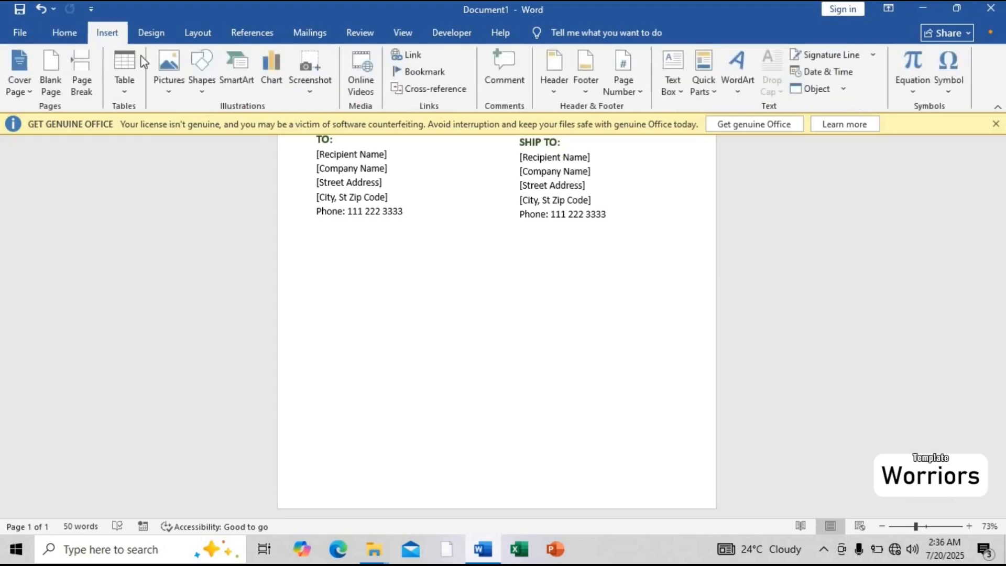
click(132, 94)
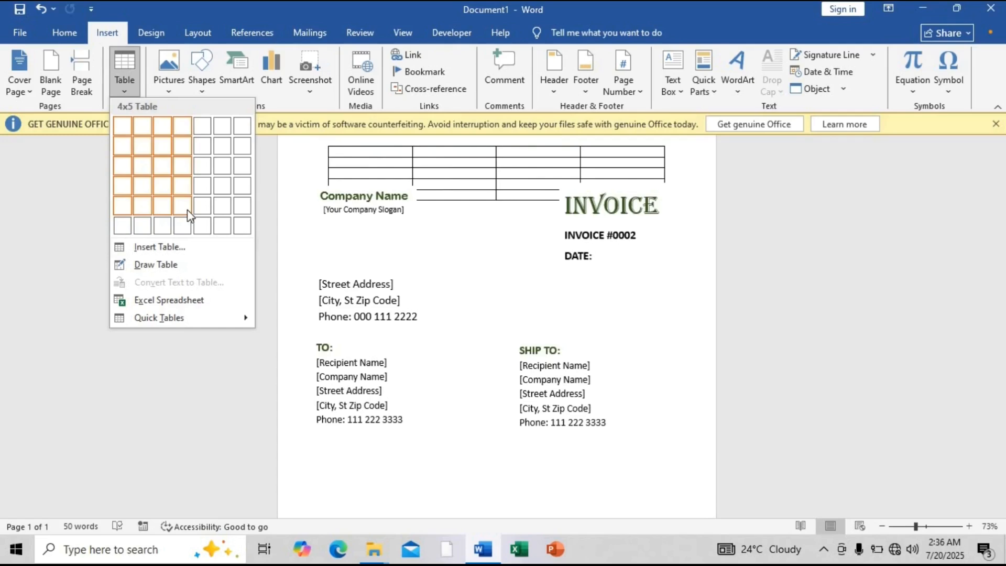
scroll(363, 319, down, 4)
click(372, 265)
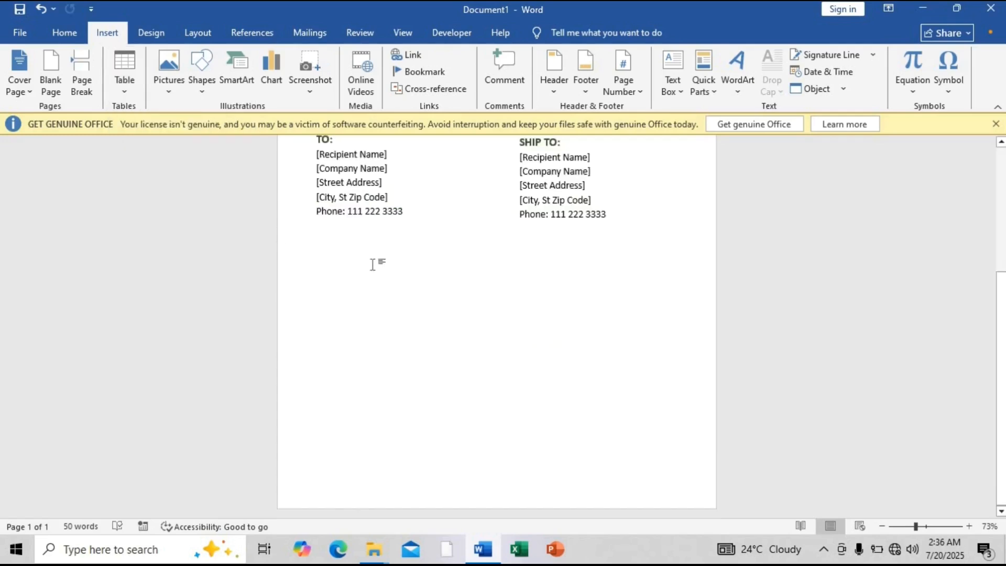
Place the text cursor in the blank area of the page just below the "TO:" text box.
scroll(373, 265, up, 3)
click(351, 398)
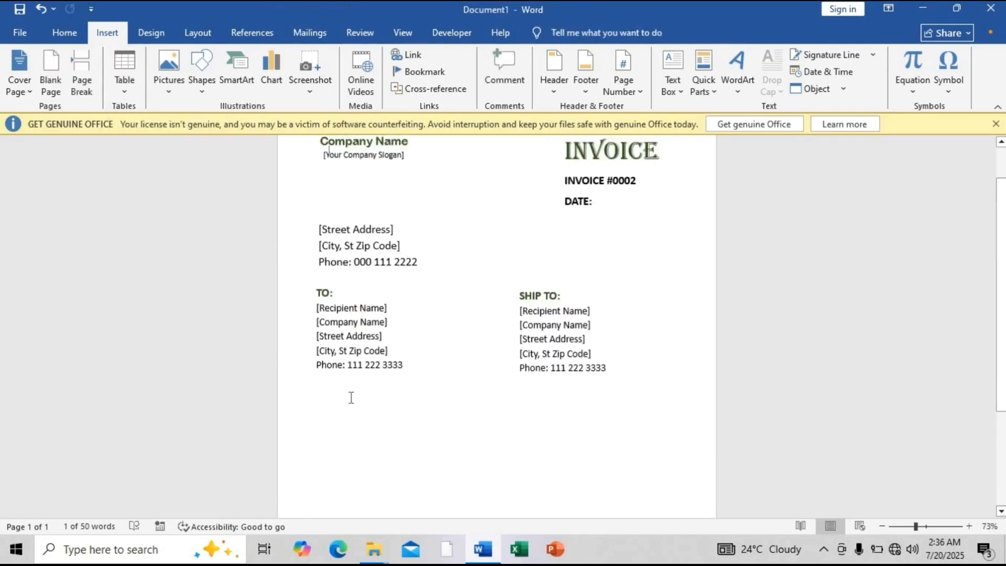
key(ctrl+z)
click(352, 398)
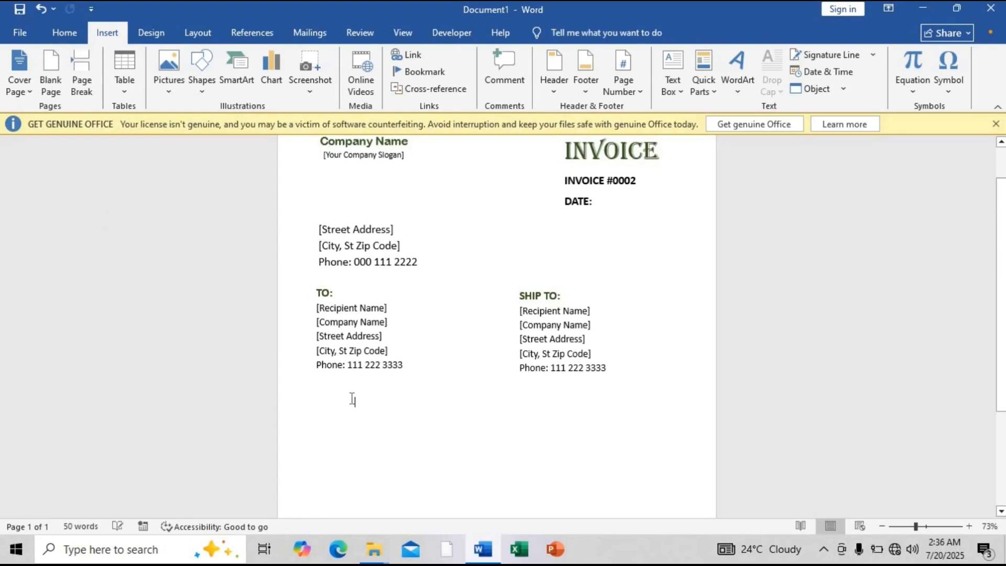
key(BackSpace)
Move the "TO:" and "SHIP TO:" text boxes slightly up, keeping their headings level.
click(351, 283)
drag(350, 282, 351, 268)
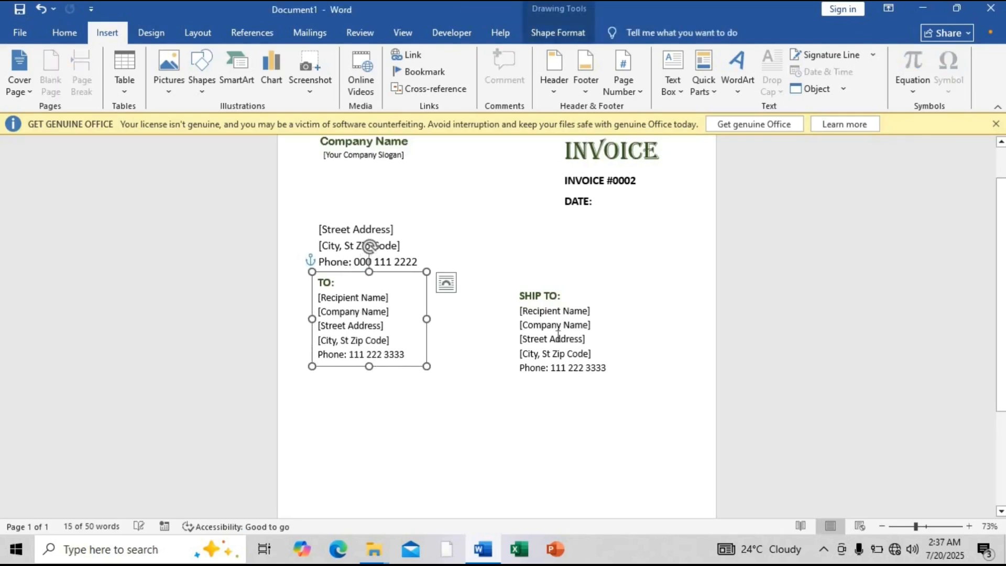
click(549, 315)
drag(541, 285, 541, 272)
Insert a table with four columns and six rows below the "TO:" and "SHIP TO:" text boxes.
click(336, 370)
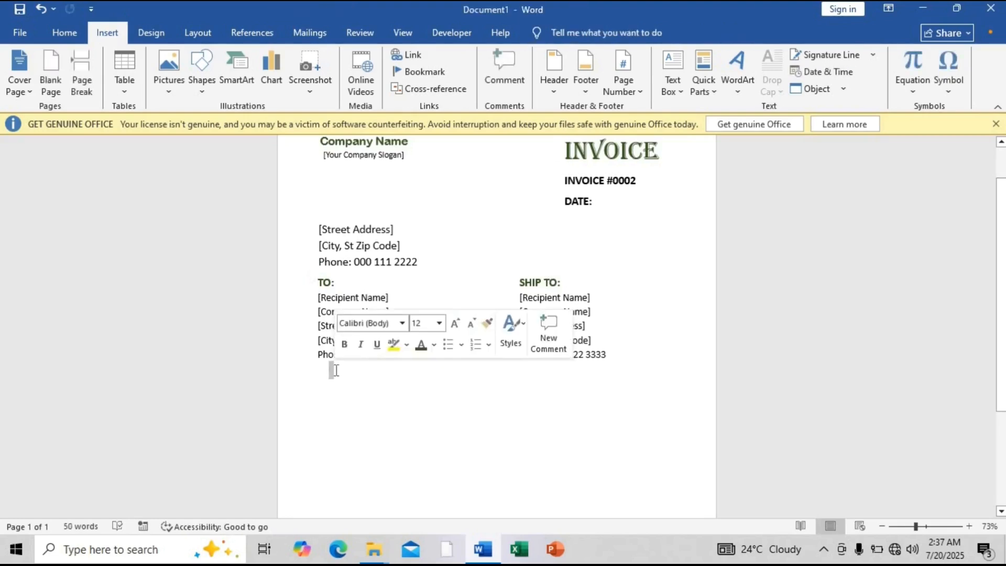
click(125, 89)
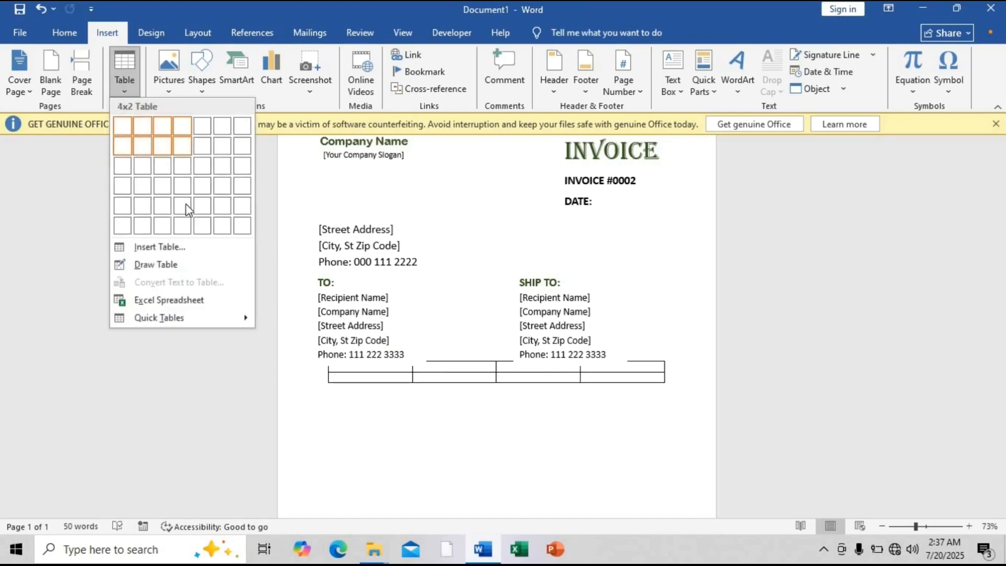
click(184, 227)
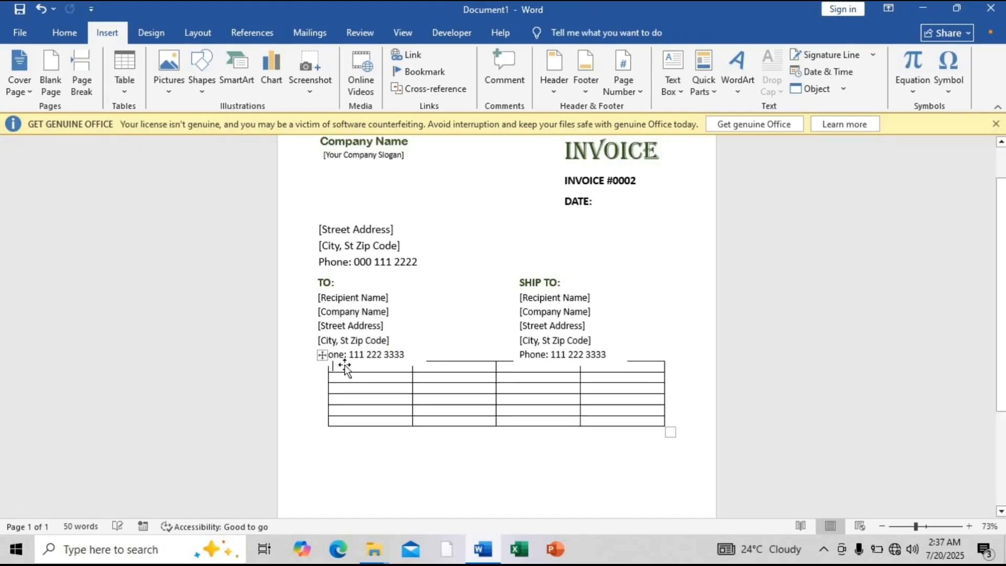
Move the company address, "TO:" and "SHIP TO:" text boxes up clear of the table, shifting "SHIP TO:" slightly left.
click(362, 247)
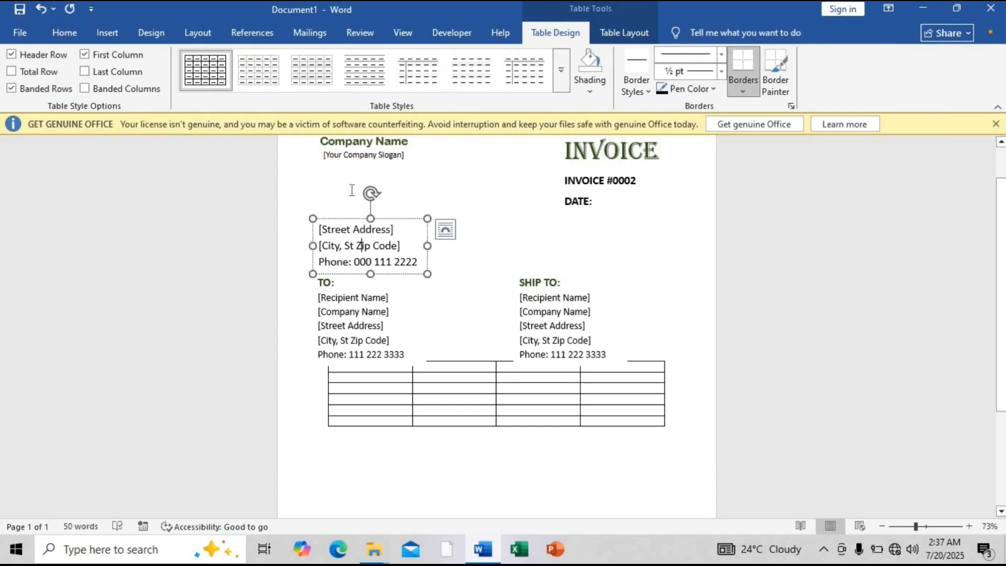
drag(342, 217, 341, 202)
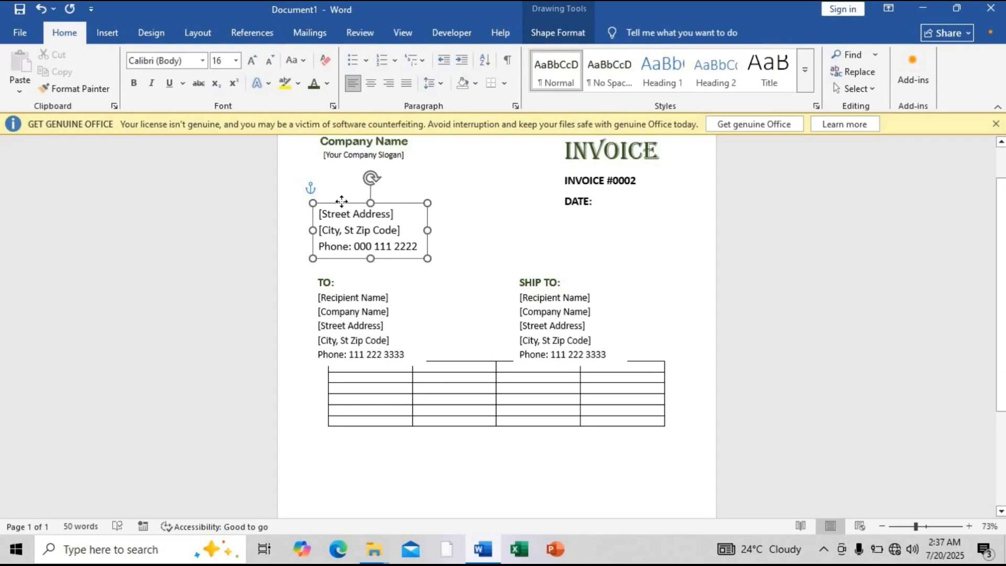
click(344, 322)
click(342, 270)
mouse_move(341, 270)
mouse_down()
mouse_move(330, 262)
mouse_move(343, 262)
mouse_up()
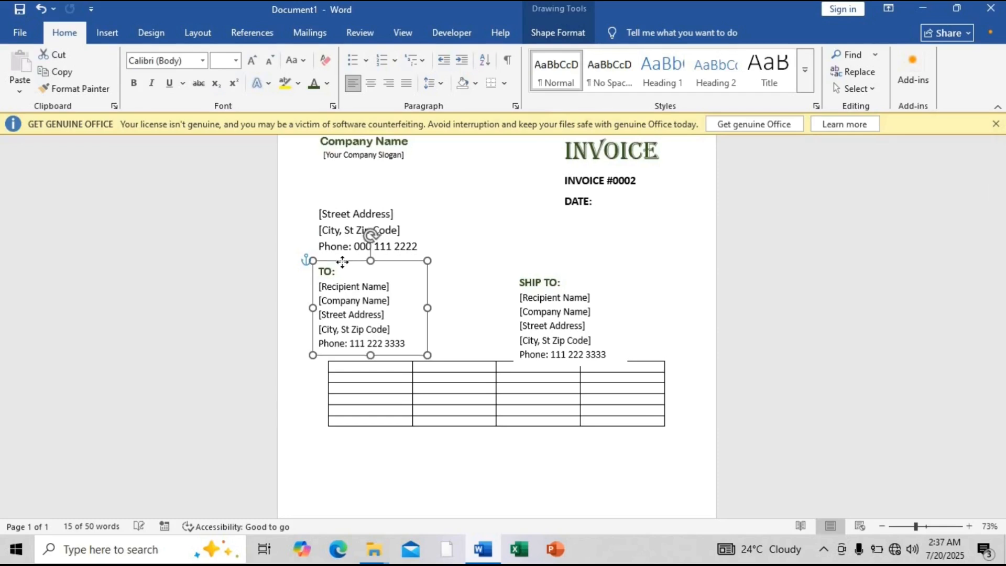
click(549, 275)
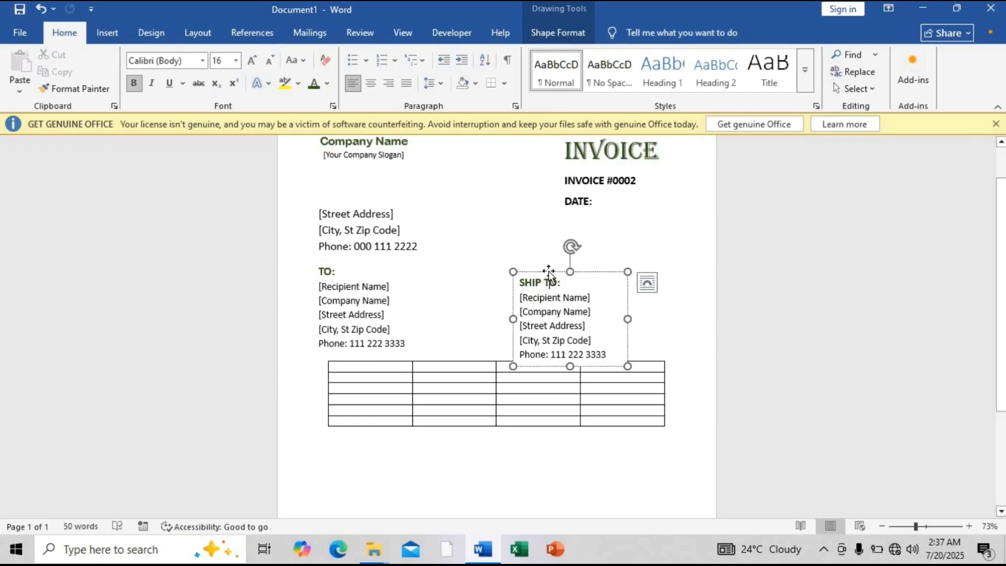
drag(549, 273, 528, 260)
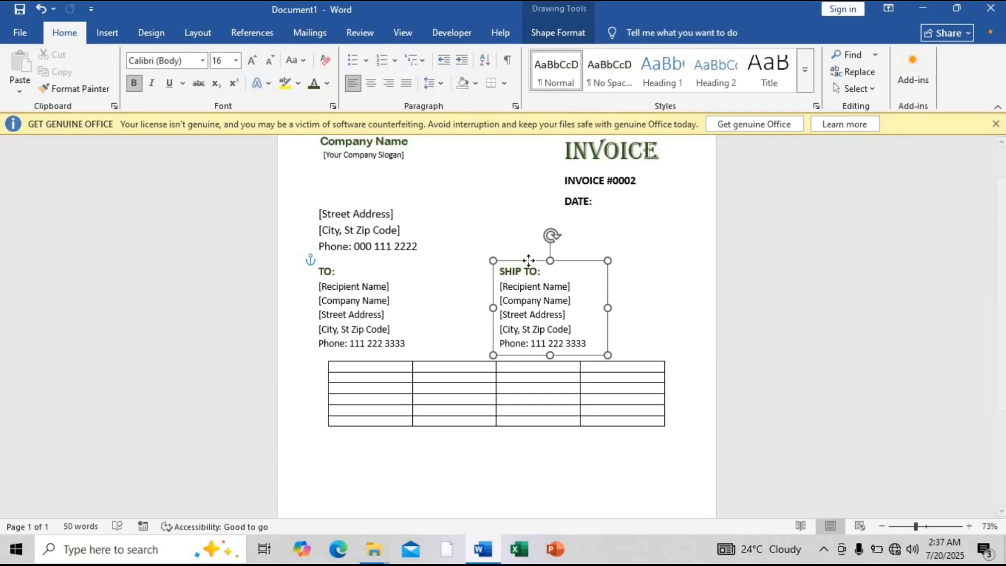
Widen the table on both sides, aligning its left edge with the text in the "TO:" box.
click(353, 386)
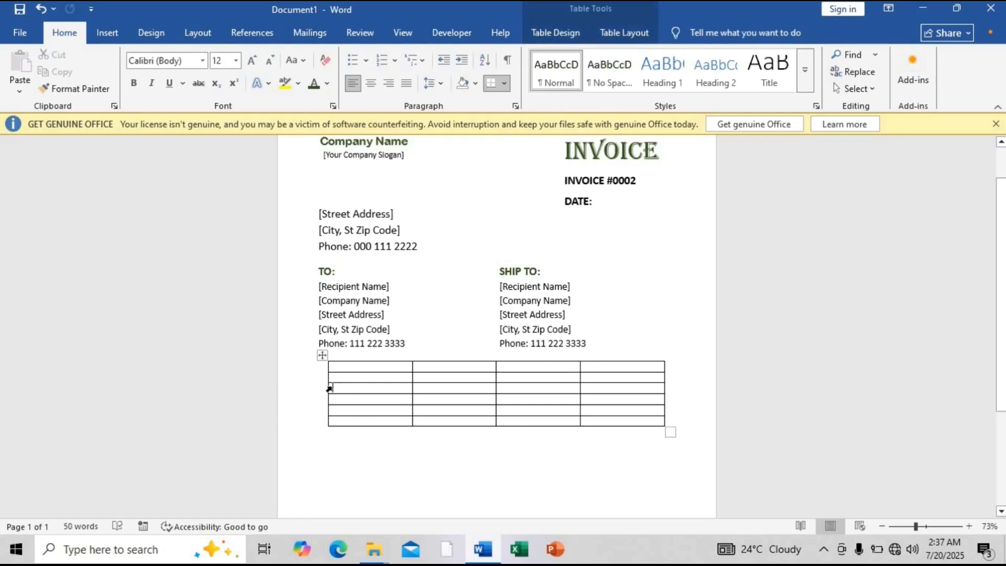
mouse_move(328, 387)
click(921, 527)
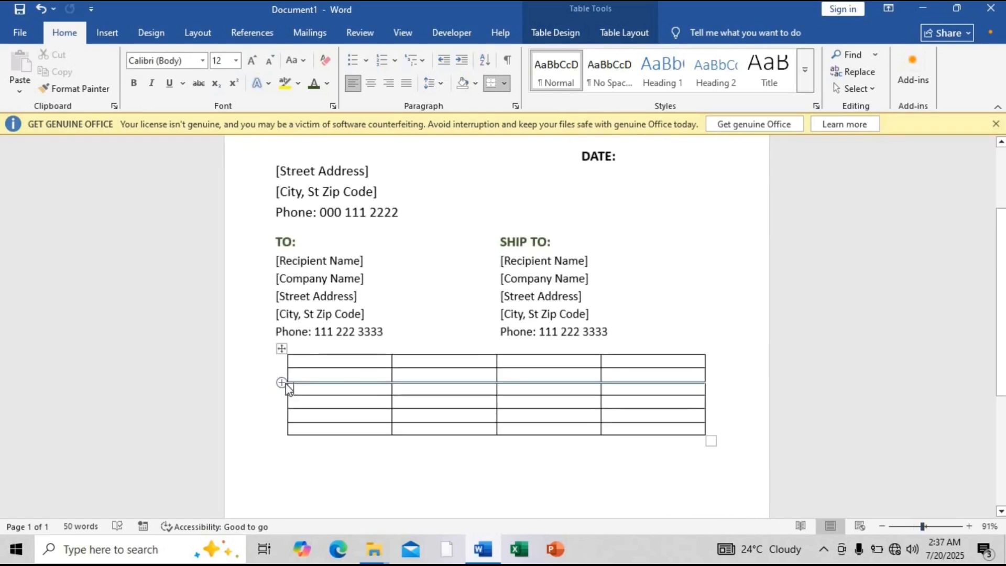
mouse_move(287, 388)
mouse_down()
mouse_move(269, 388)
mouse_move(277, 390)
mouse_up()
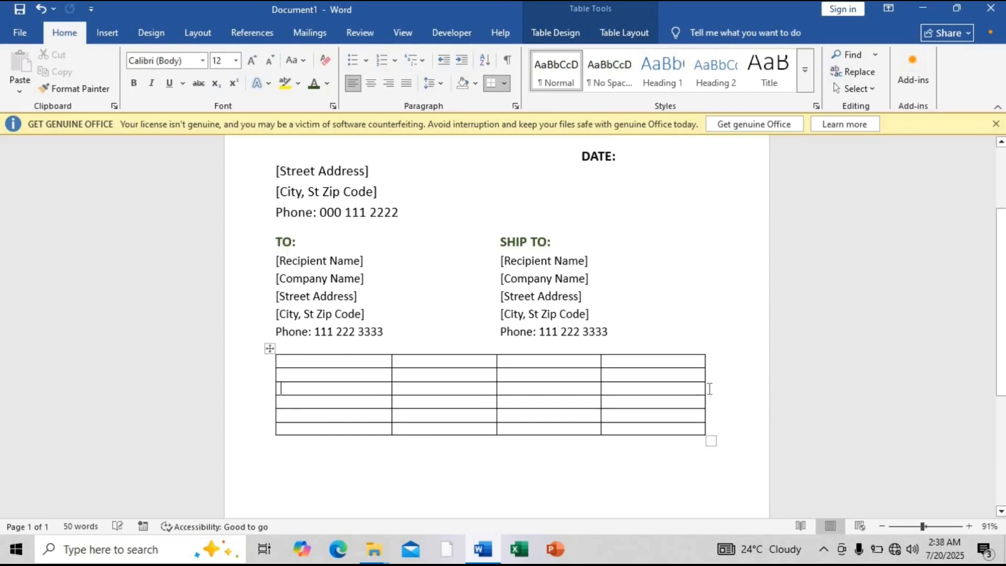
drag(709, 388, 718, 389)
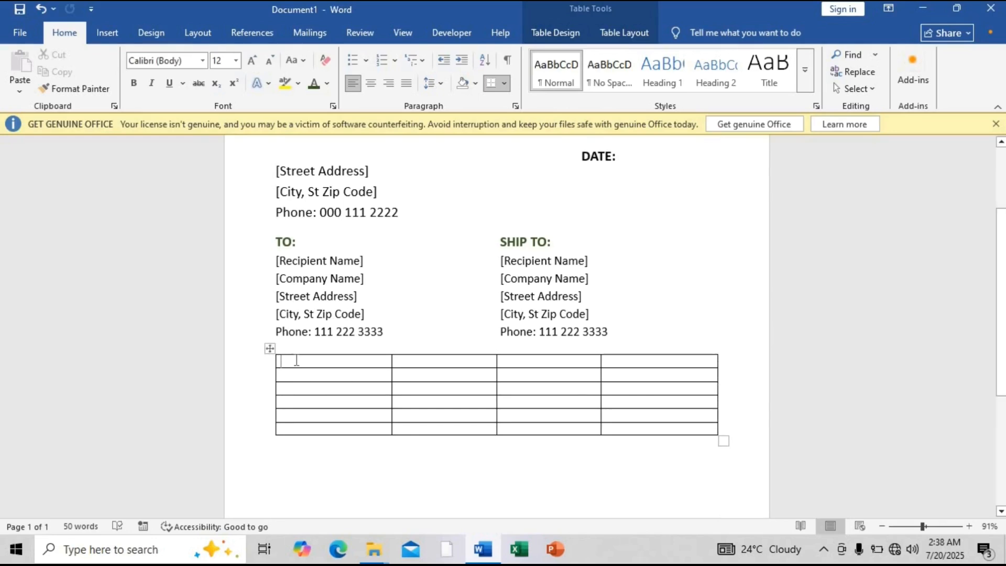
Enter QUANTITY and DESCRIPTION as the headings of the table's first two columns.
text(Q)
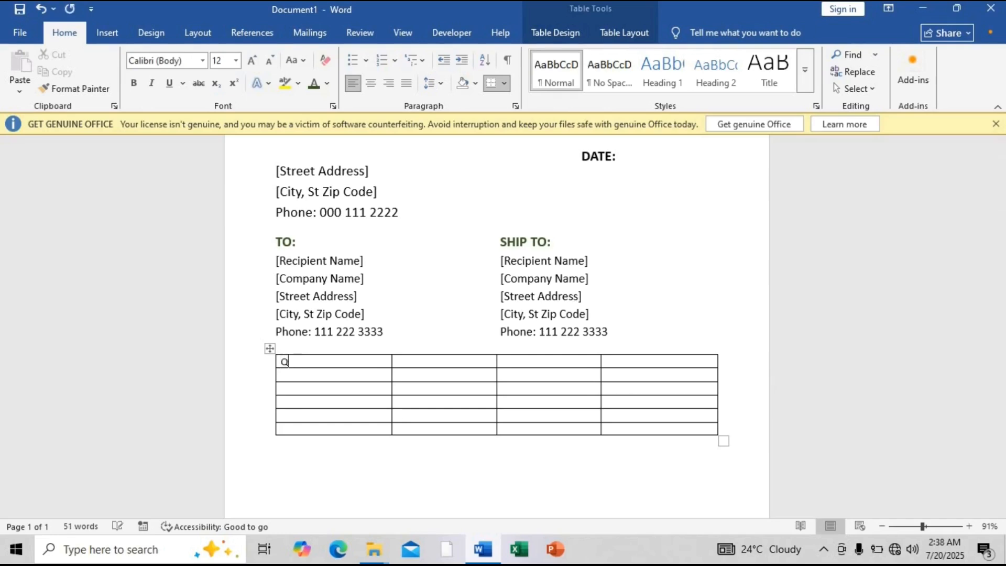
text(UANTITY)
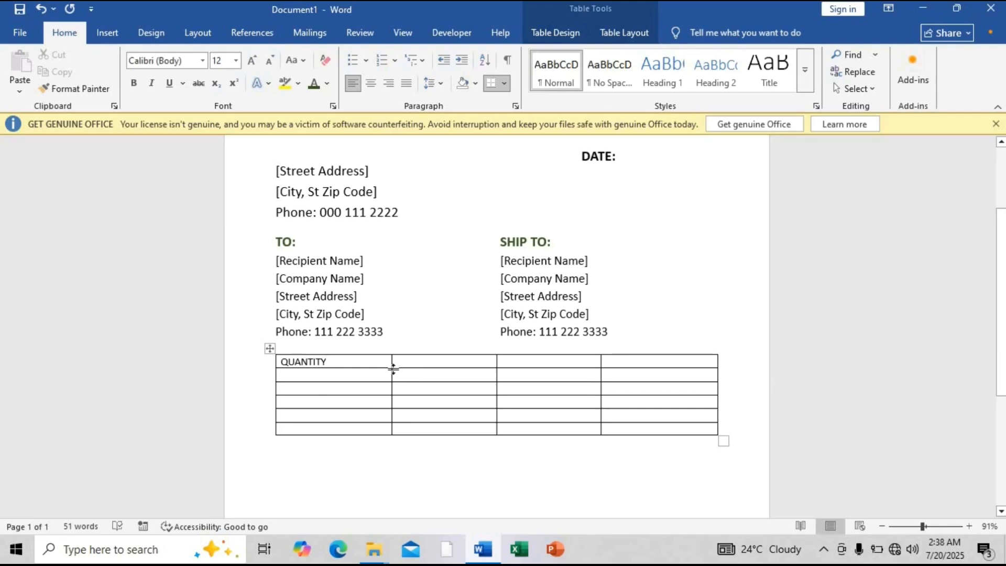
click(422, 363)
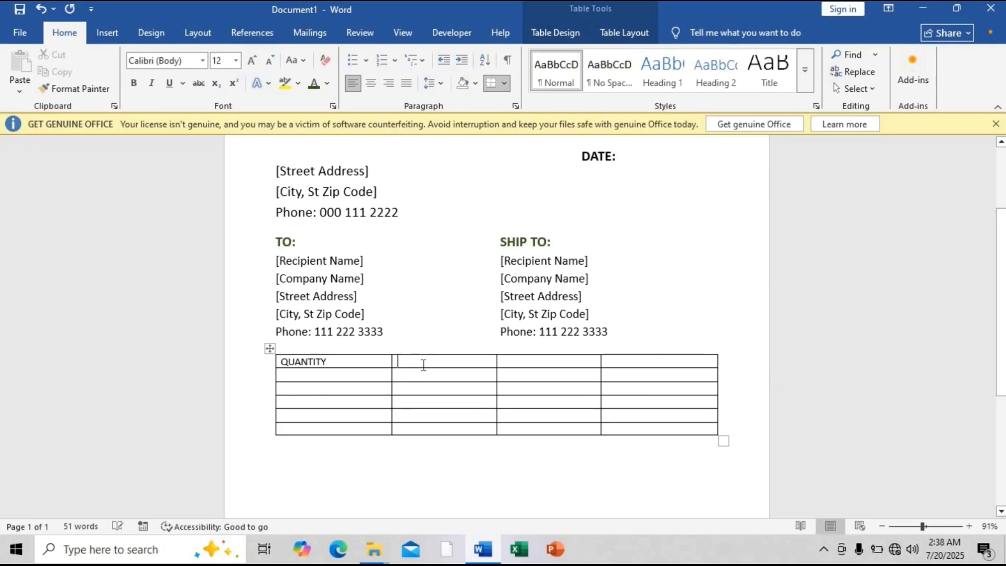
text(DESCRIPTION)
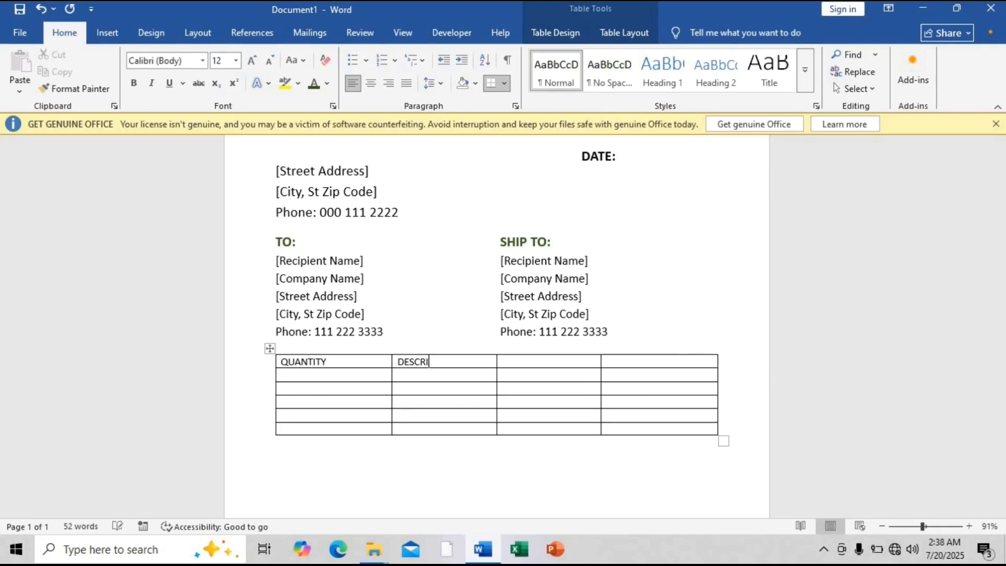
Enter "UNIT PRICE (_ )" and "TOTAL (__)" as the headings of the table's last two columns.
click(527, 360)
text(UNI)
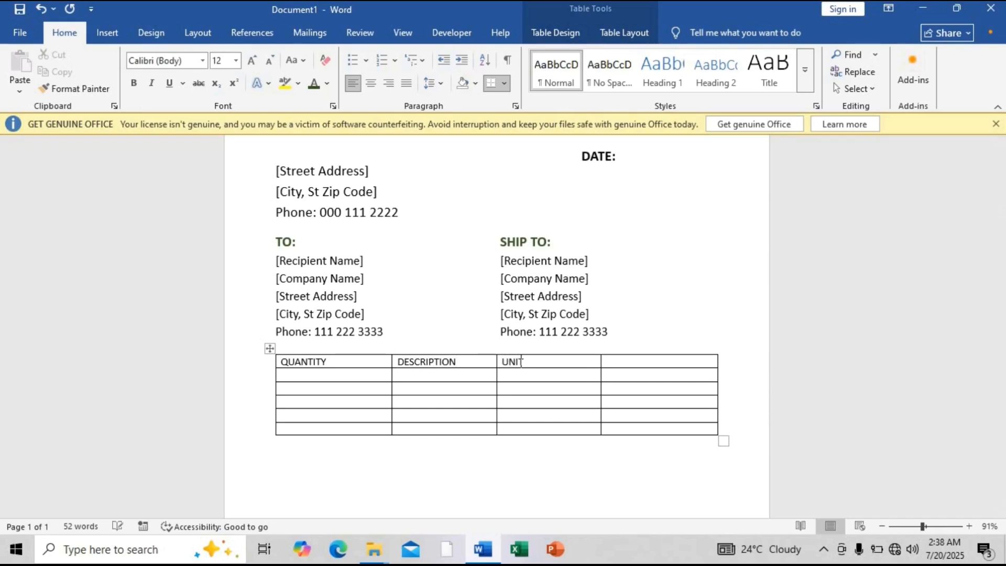
text(T PR)
key(shift+Left)
key(Right)
key(Tab)
text(tOTA)
key(BackSpace)
key(BackSpace)
key(BackSpace)
text(TOTAL)
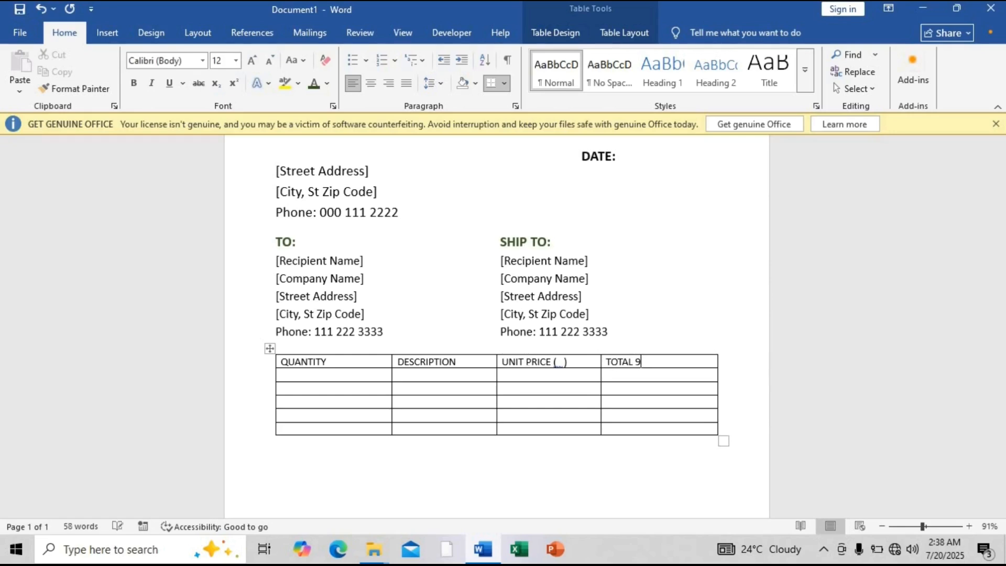
key(BackSpace)
Center the table's header row and format its text in Arial Rounded MT Bold at 14 pt.
click(257, 366)
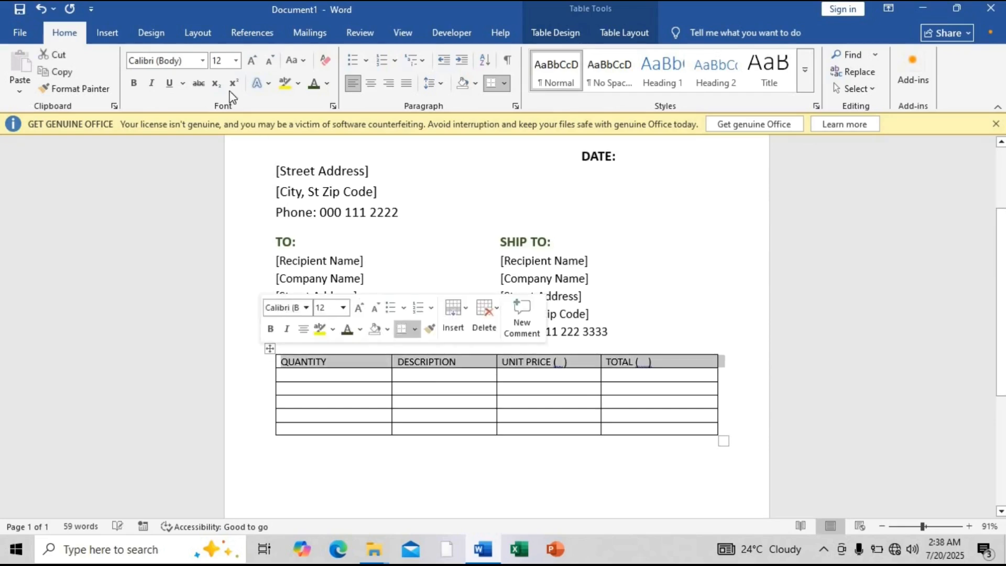
click(372, 84)
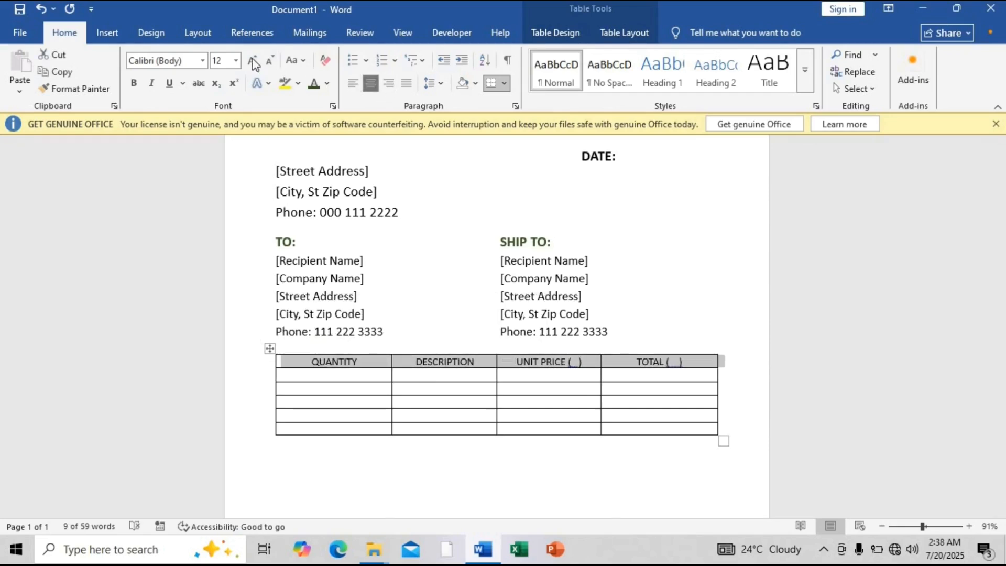
click(202, 61)
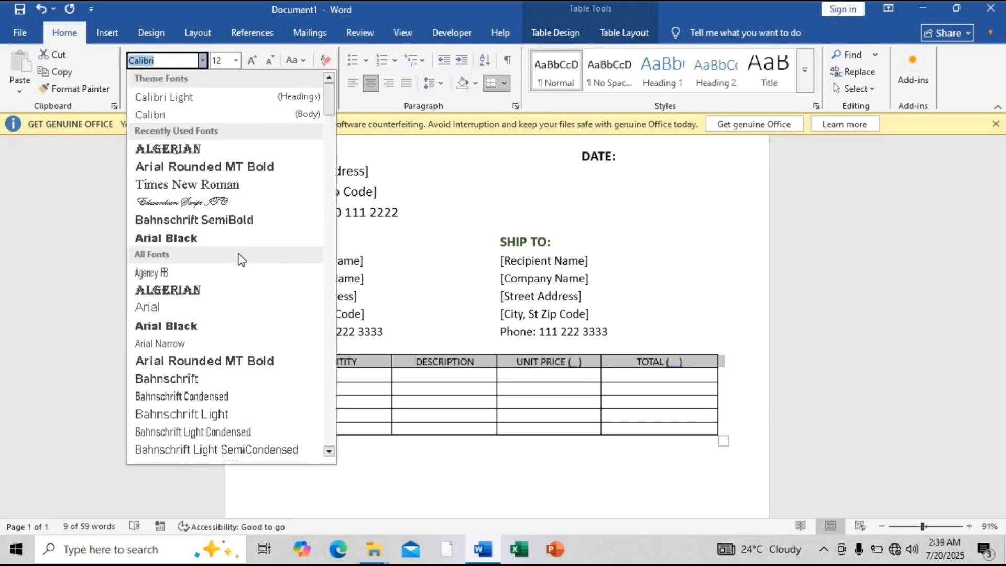
click(231, 363)
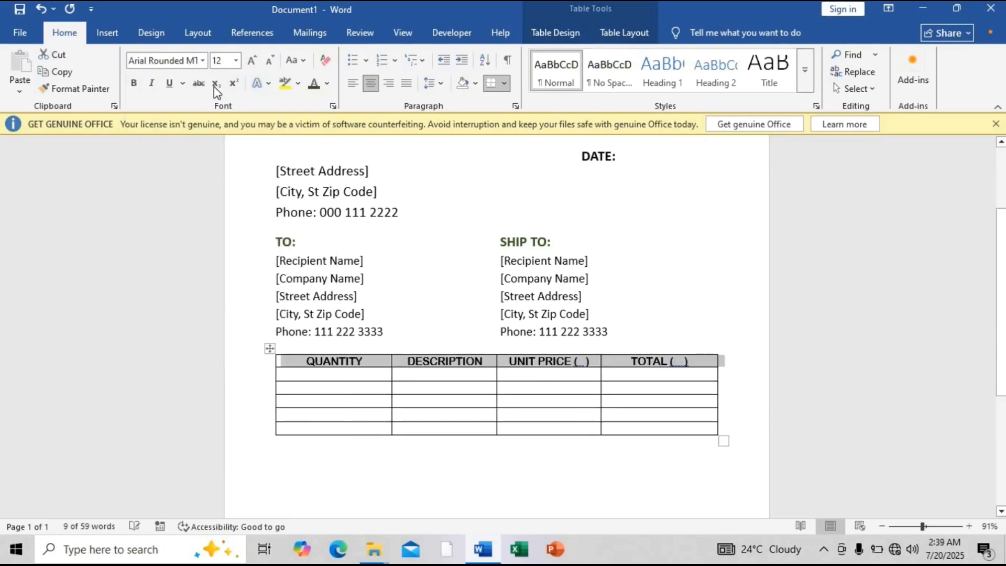
click(252, 62)
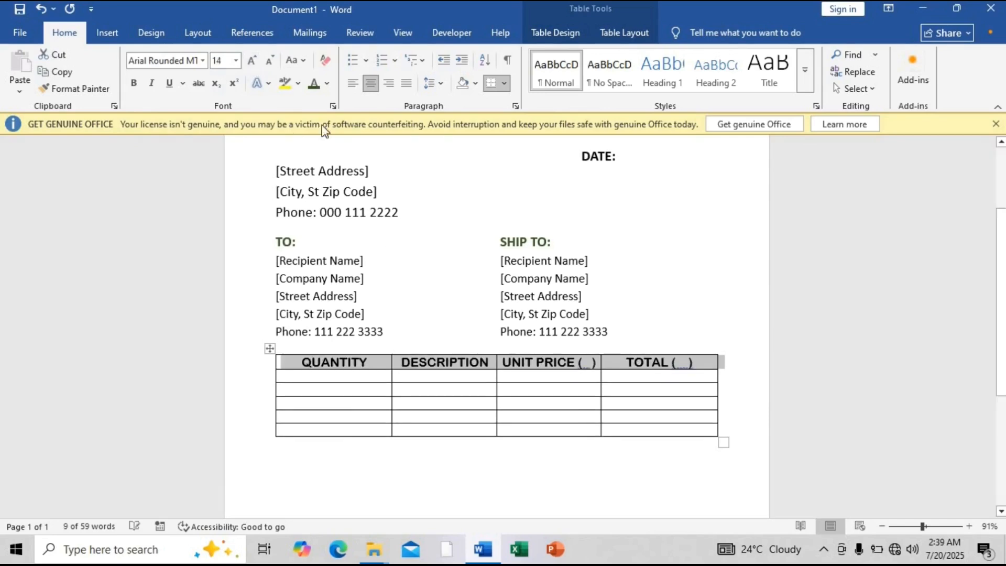
Color the table's header text dark green to match the "TO:" and "SHIP TO:" labels.
click(327, 84)
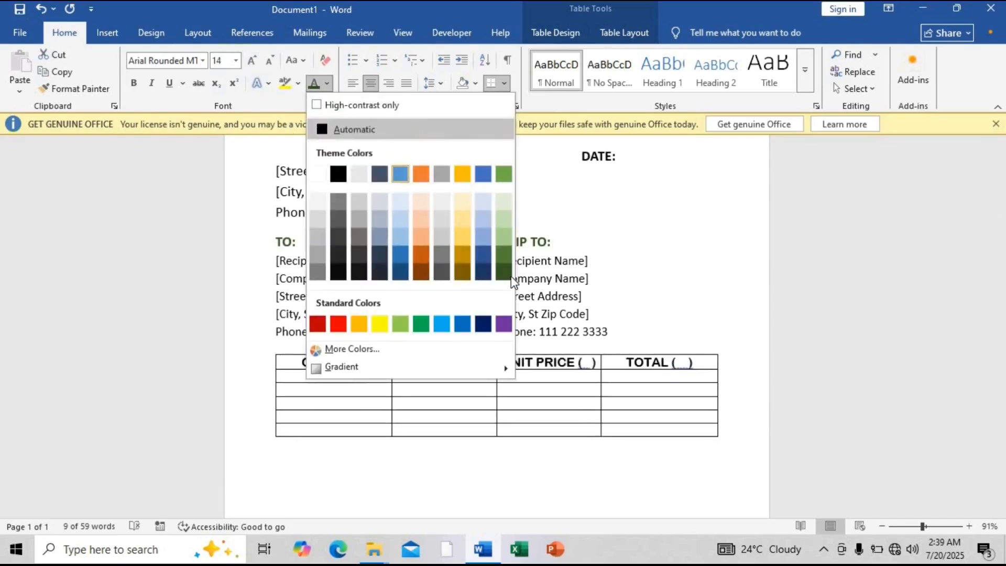
click(535, 287)
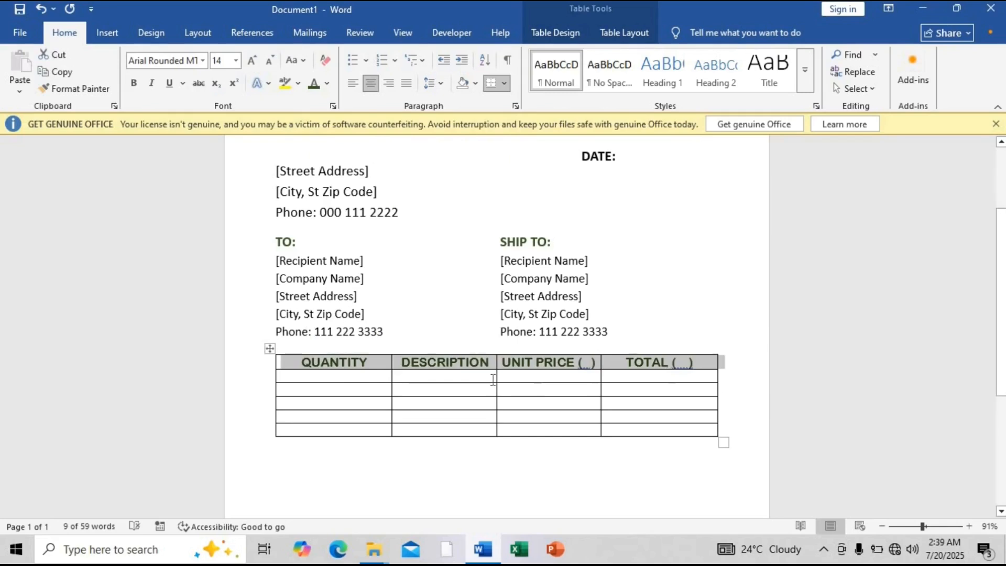
click(337, 375)
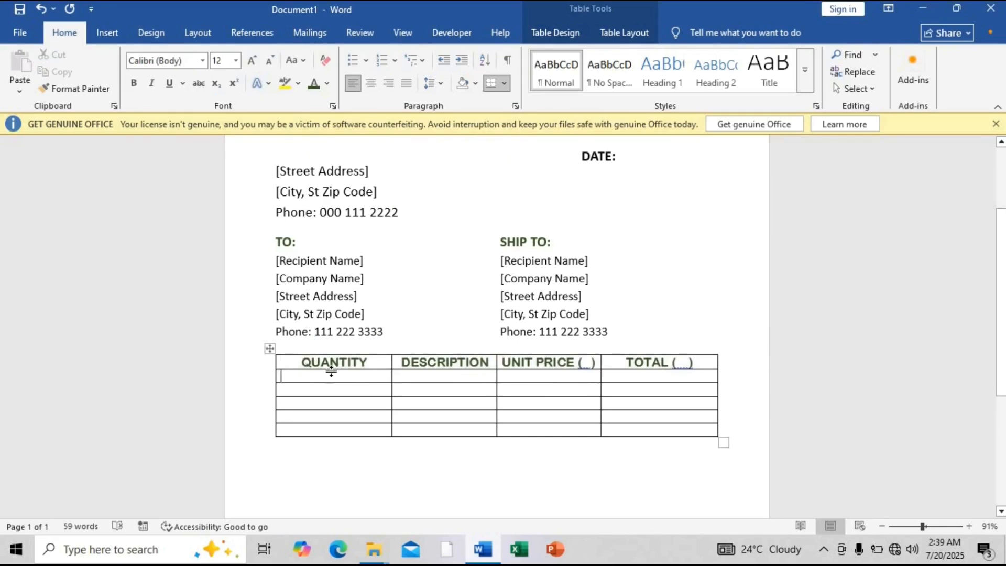
Increase the height of the table's five empty rows so they are roughly equal.
drag(331, 372, 331, 397)
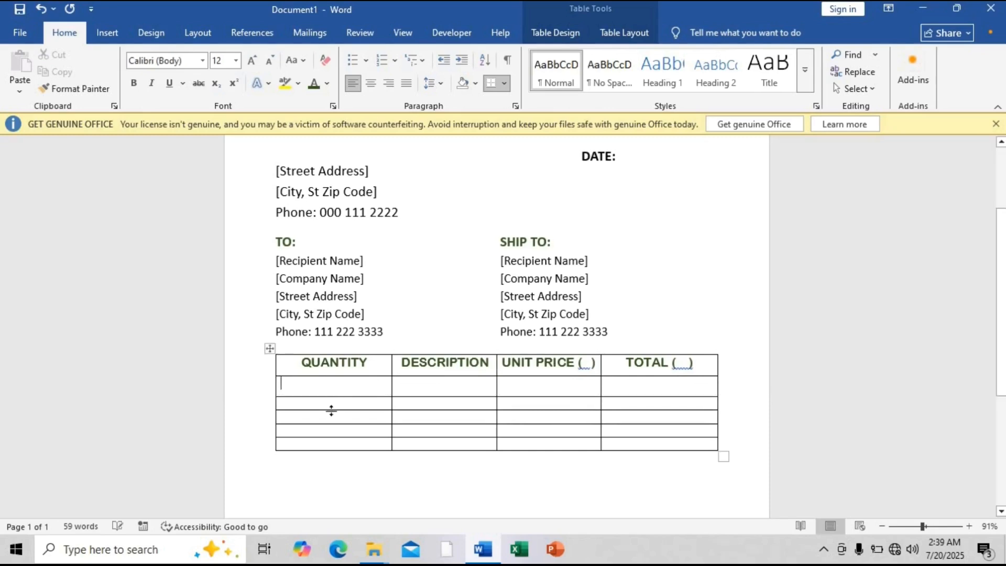
drag(330, 416, 325, 437)
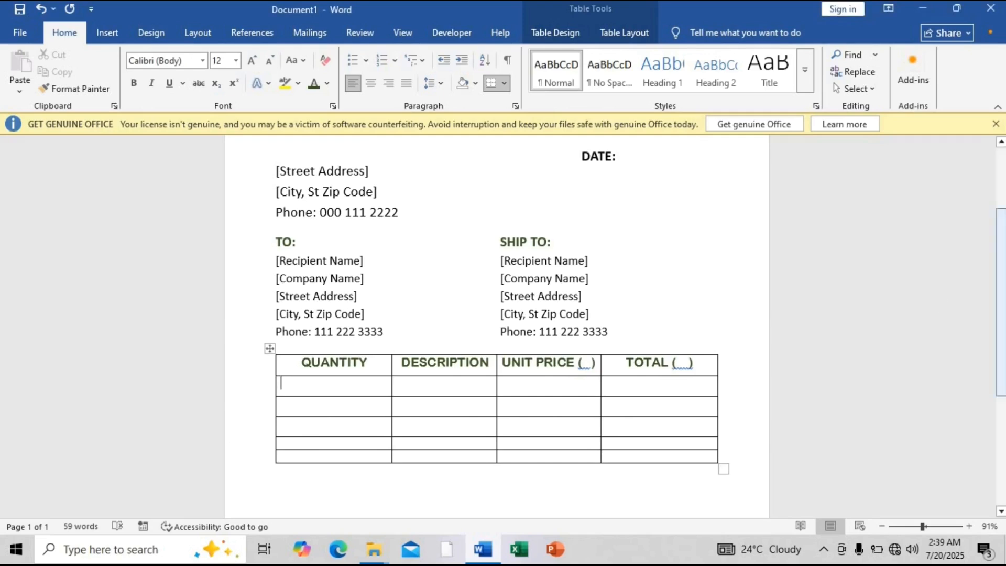
click(935, 274)
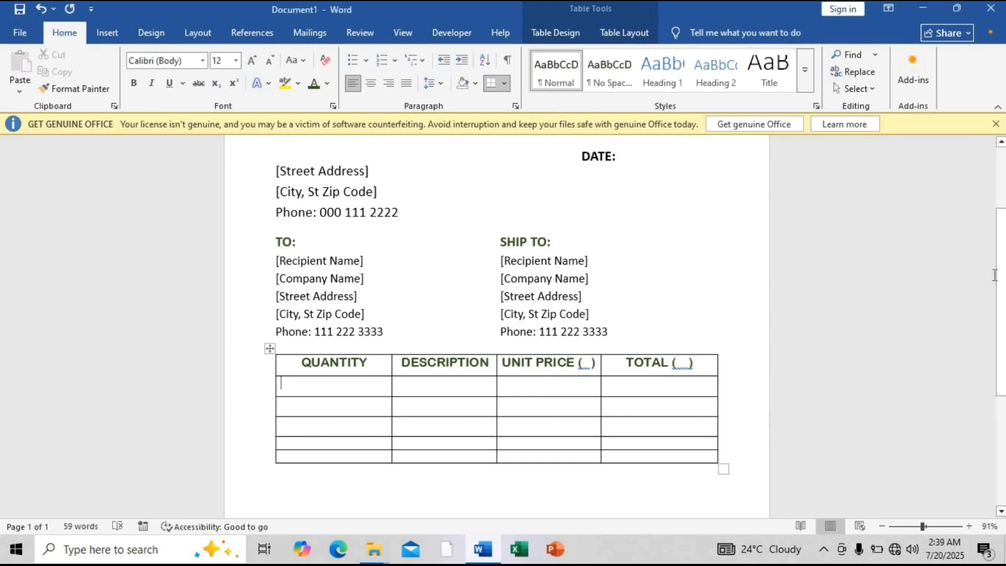
scroll(1004, 366, down, 5)
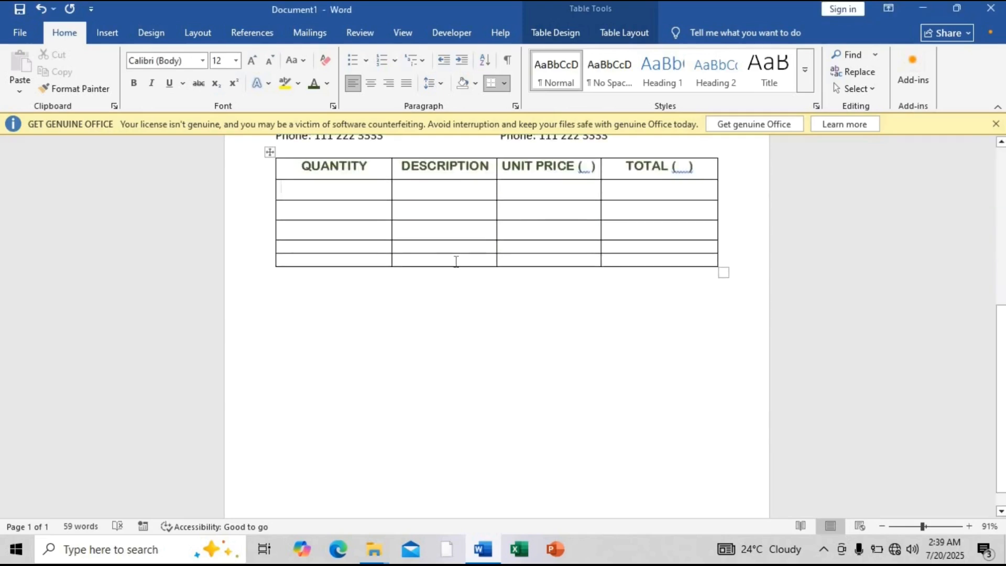
drag(455, 244, 440, 279)
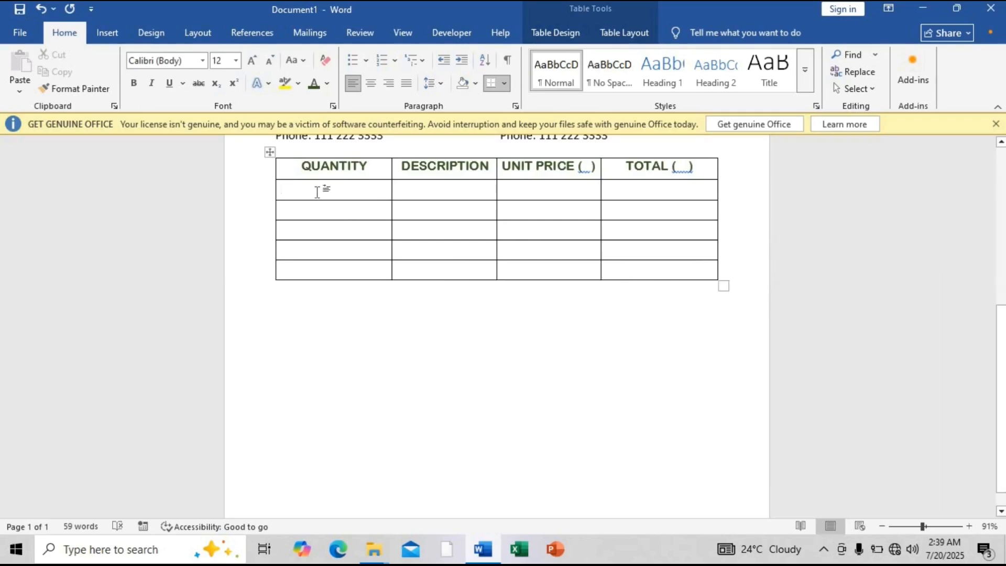
Add three more empty rows at the bottom of the table.
click(308, 275)
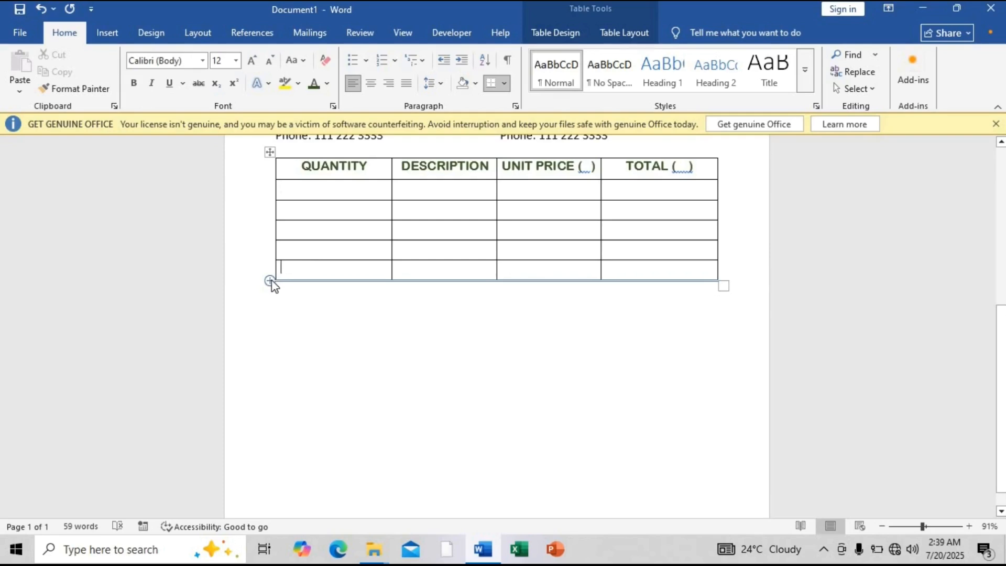
click(270, 281)
click(270, 281)
click(270, 281)
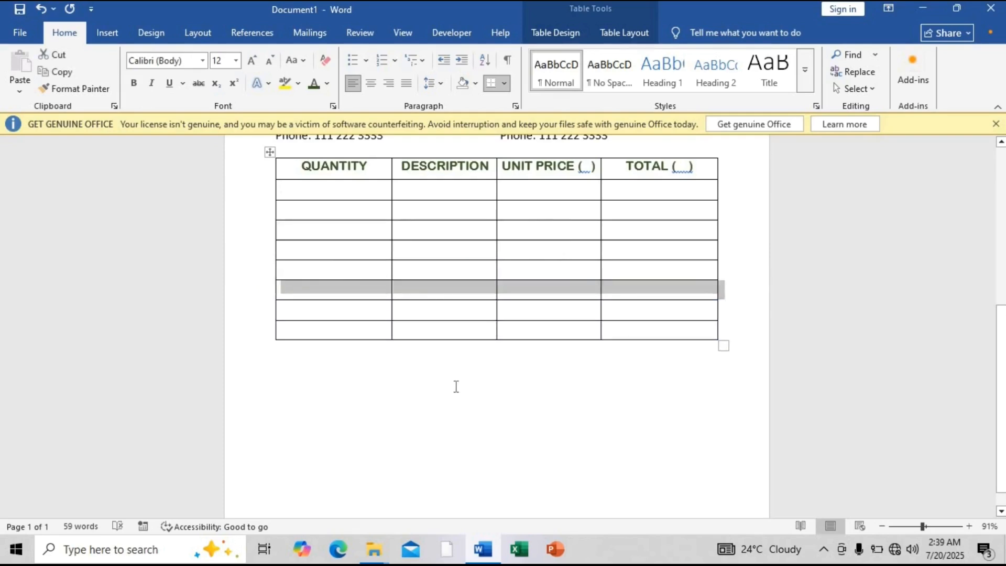
click(456, 387)
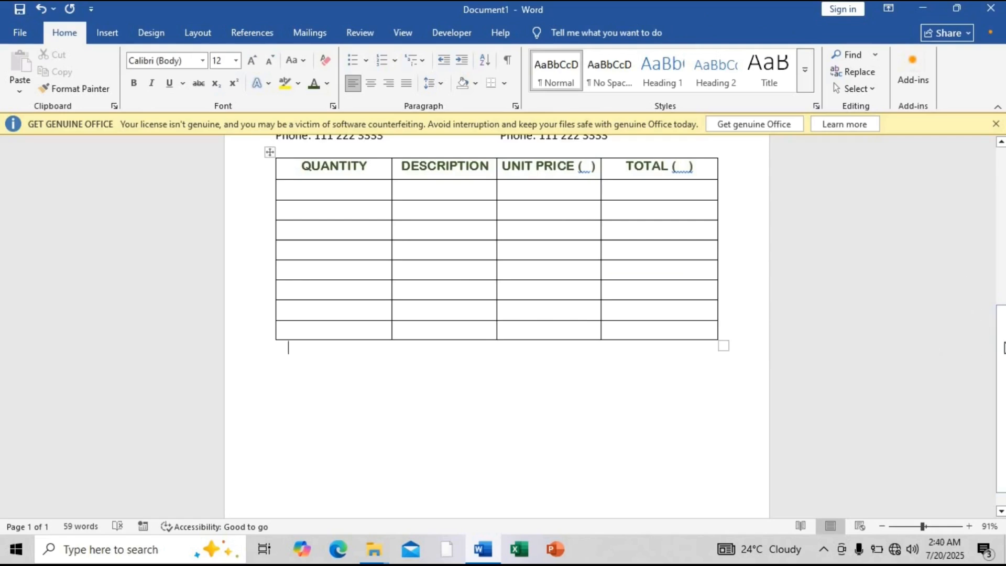
Duplicate the "TO:" text box and place the copy below the table.
scroll(639, 313, up, 3)
click(278, 202)
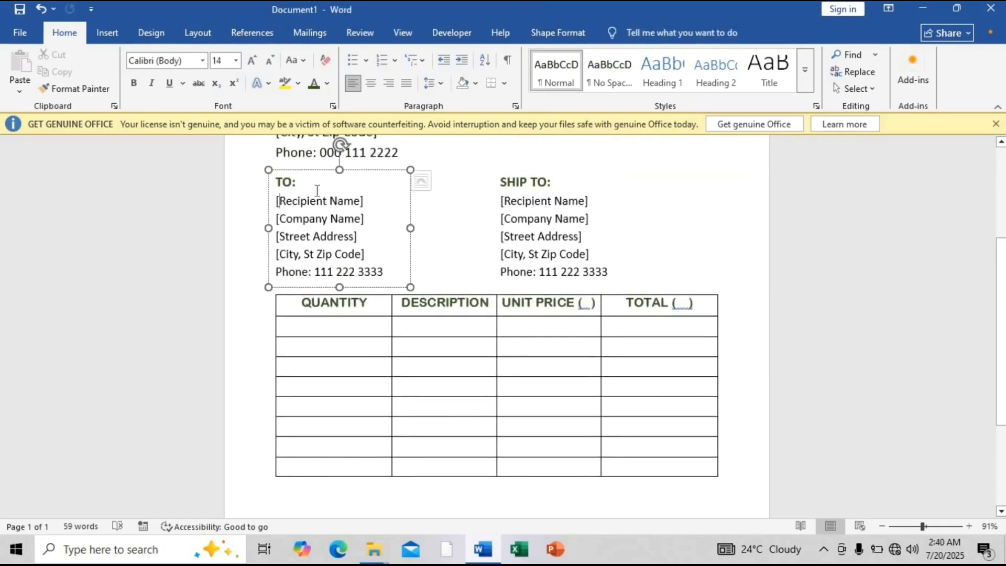
drag(315, 171, 415, 419)
scroll(412, 260, down, 3)
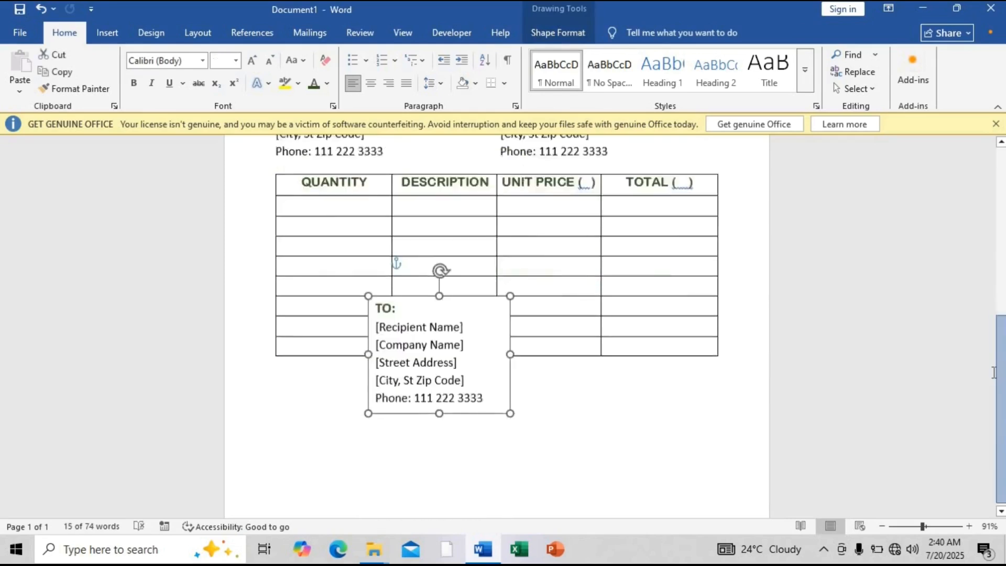
drag(412, 277, 419, 350)
Replace the copied text box's contents with SUBTOTAL, SALES TAX, HANDLING and TOTAL on separate lines.
key(ctrl+a)
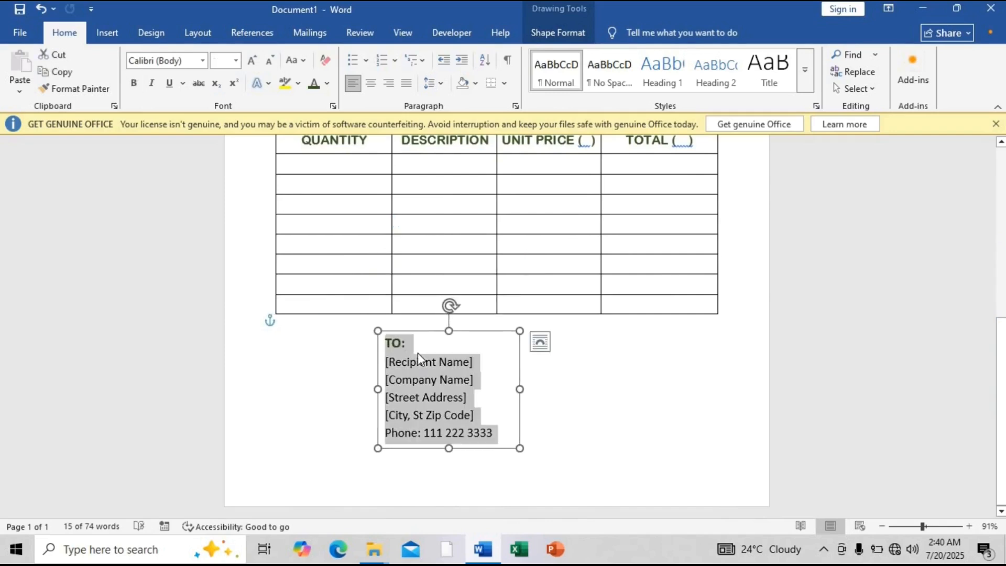
text(SUBTOTAL)
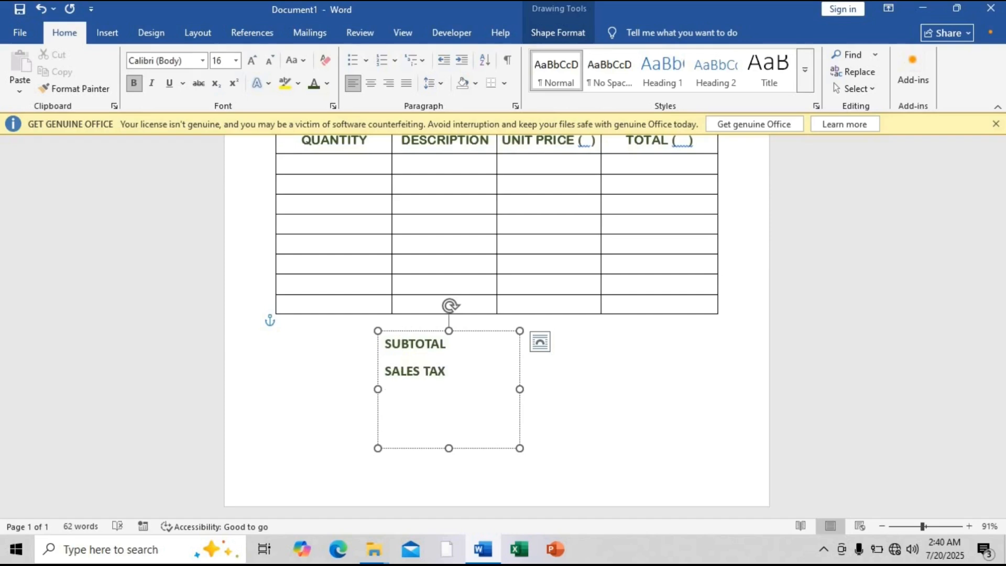
text(HAN)
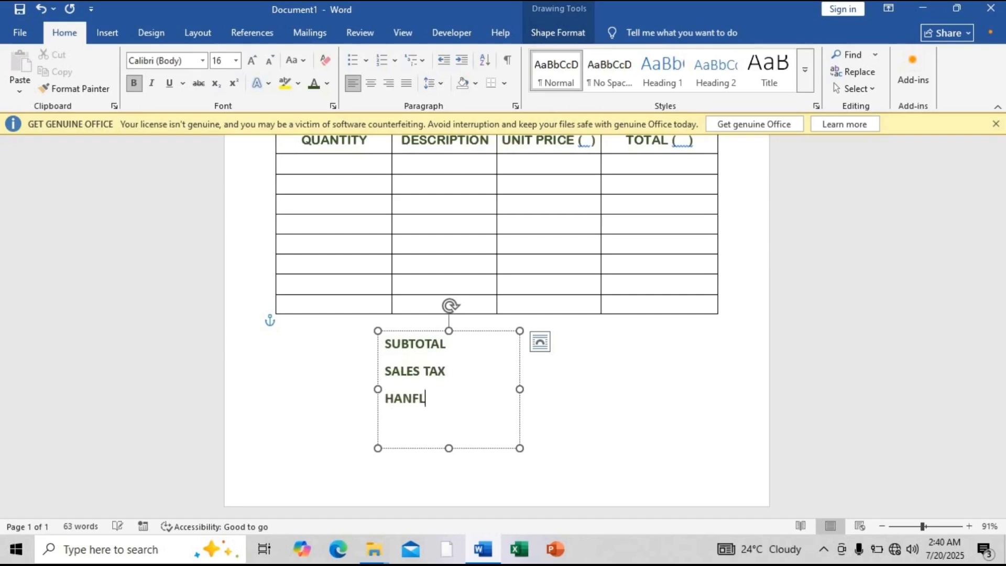
text(DLING T)
text(OAL]\)
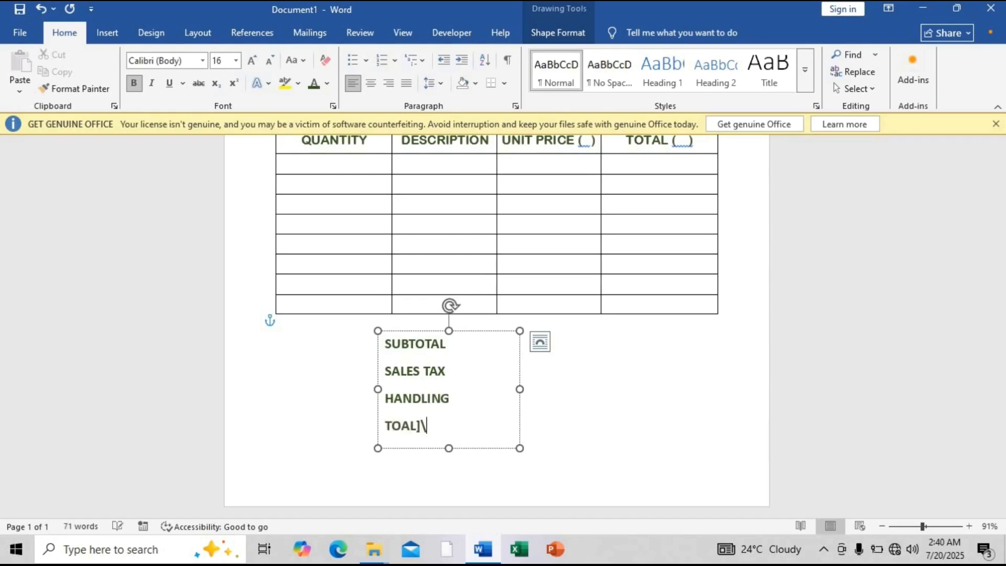
key(BackSpace)
key(BackSpace)
Set the spacing after each of the SUBTOTAL, SALES TAX, HANDLING and TOTAL lines to 0 pt.
drag(400, 351, 454, 348)
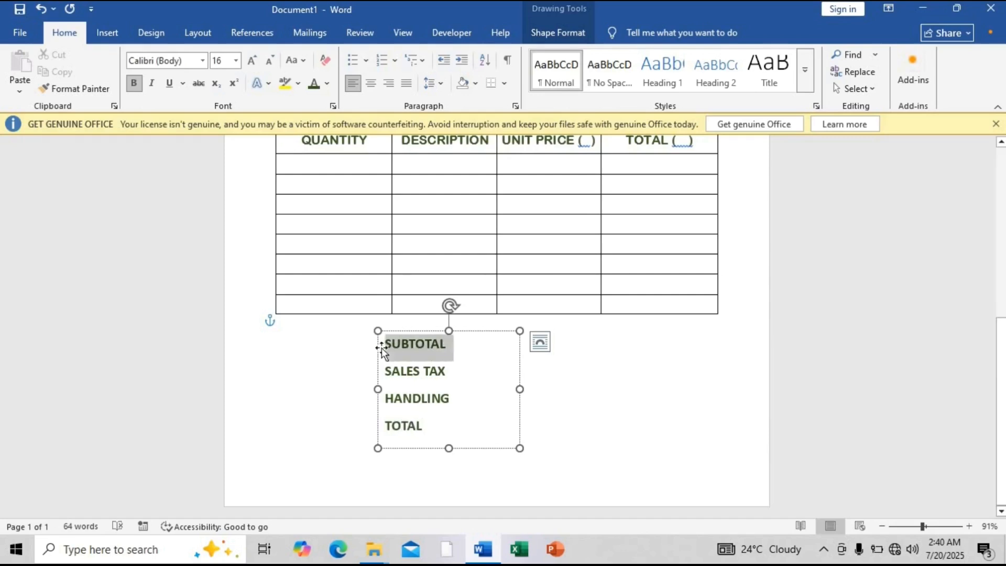
click(191, 31)
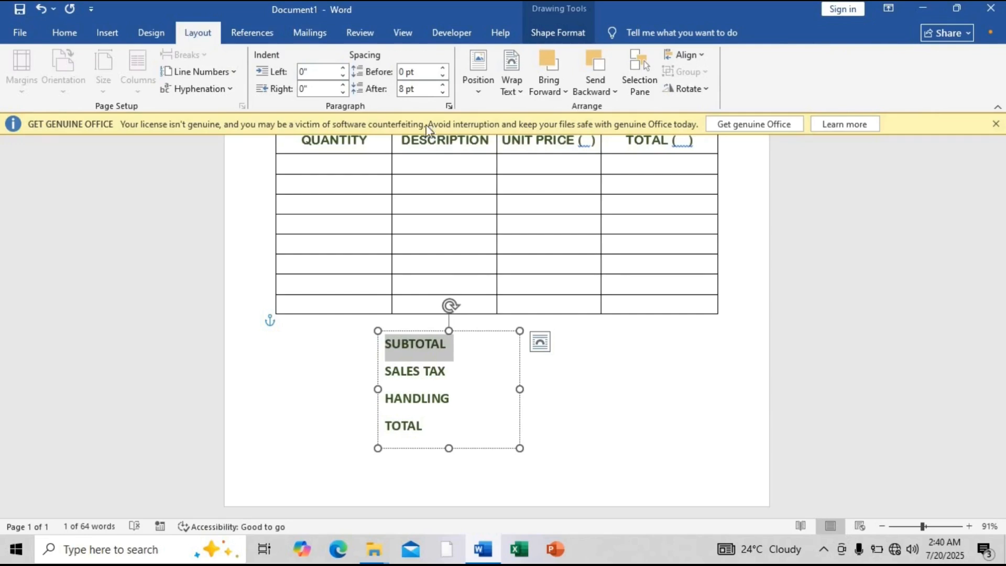
click(443, 93)
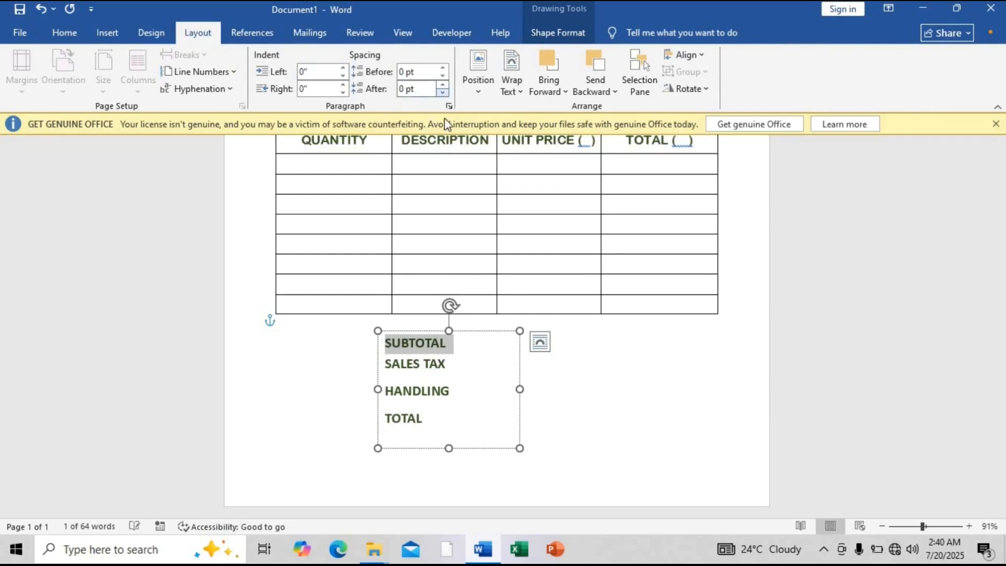
triple_click(404, 363)
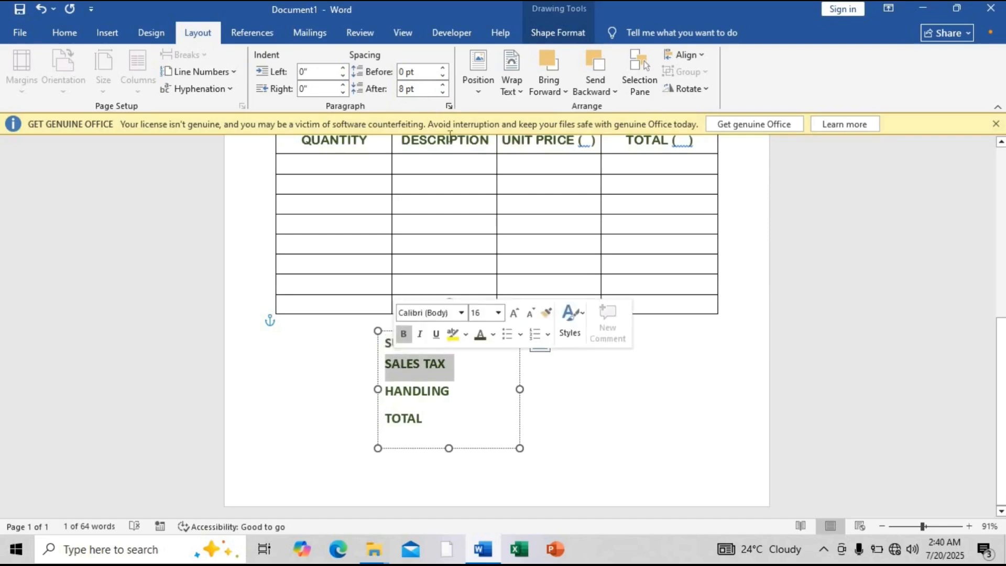
click(443, 93)
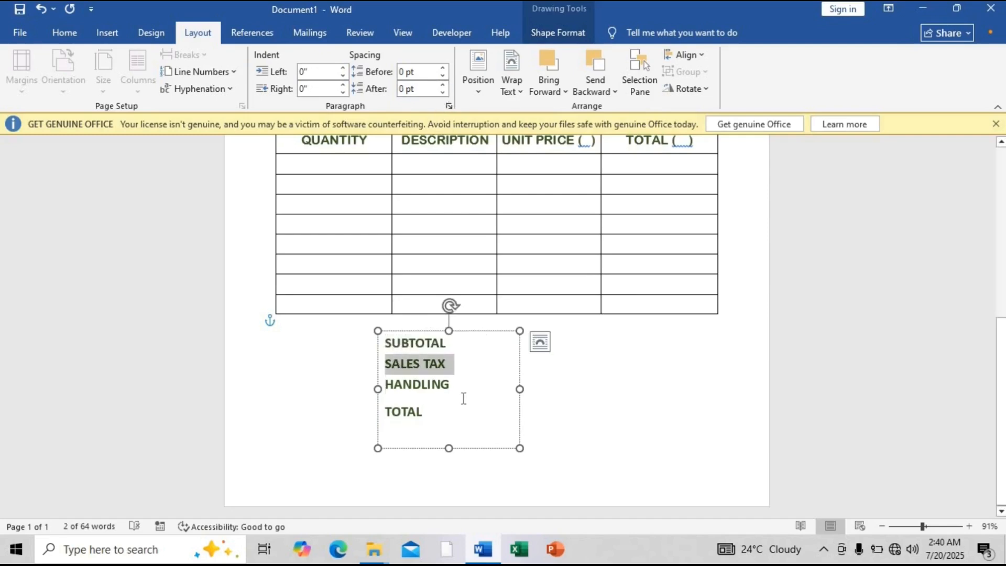
triple_click(409, 386)
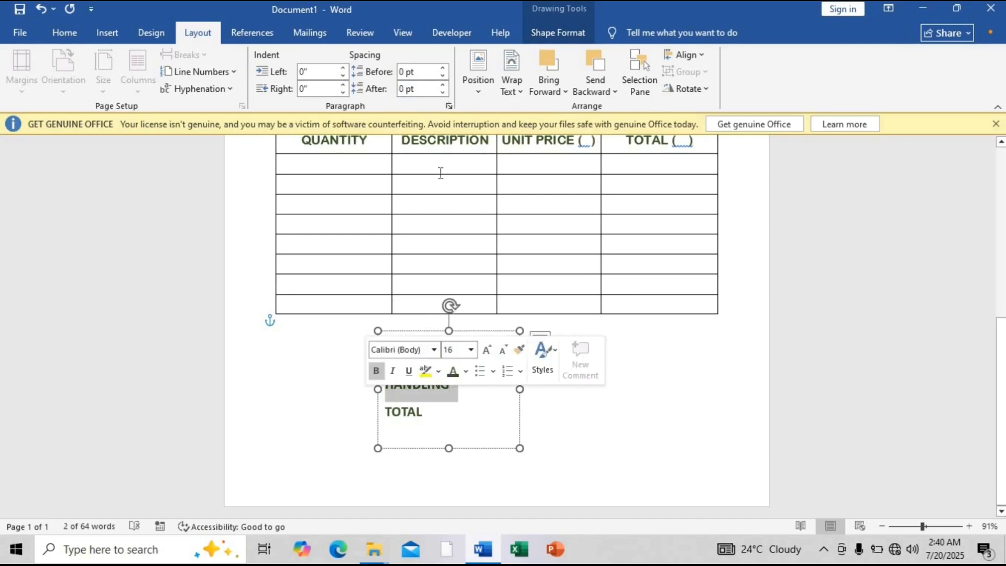
click(445, 90)
triple_click(394, 412)
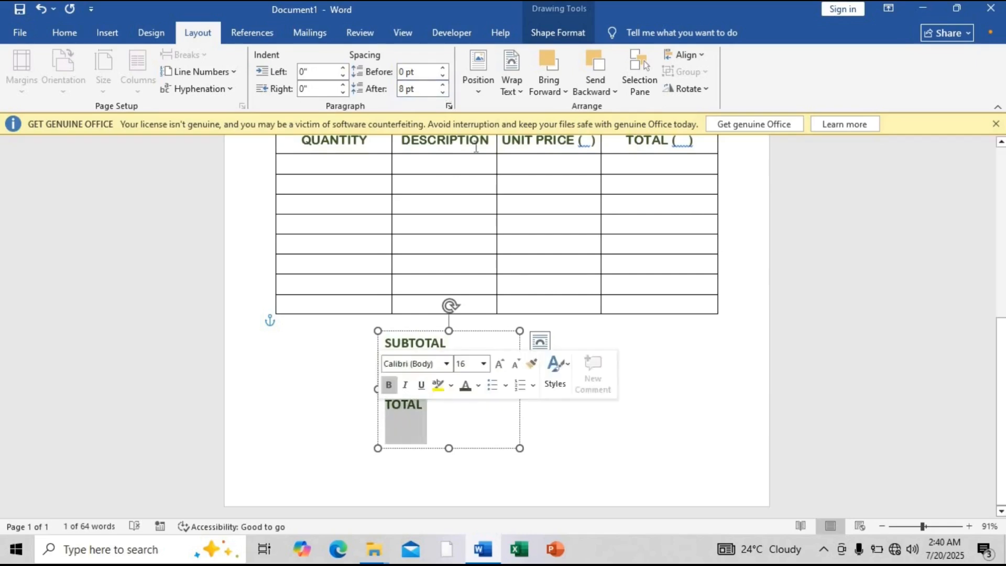
click(442, 93)
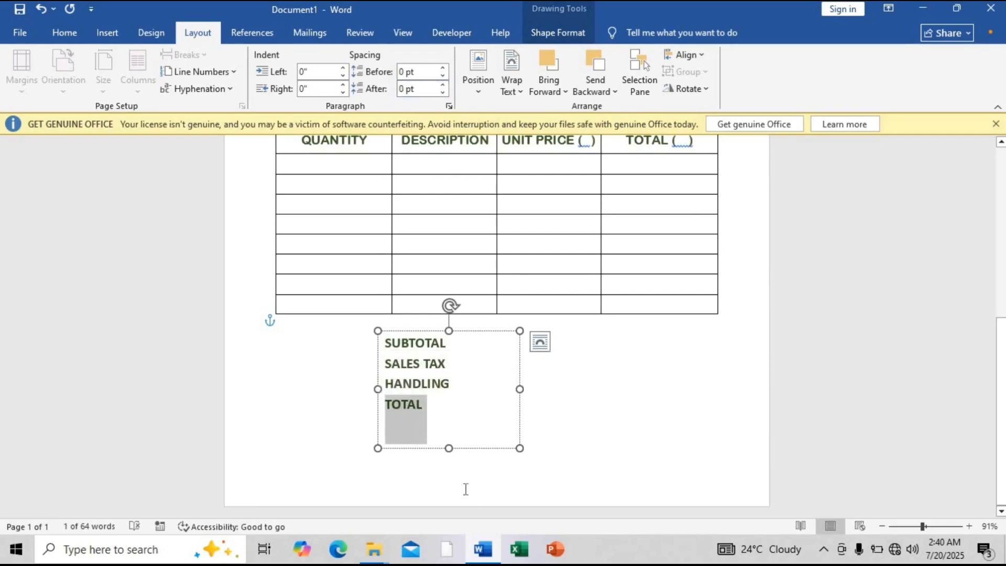
Shrink the totals text box to fit its text and move it directly below the table's UNIT PRICE column.
drag(446, 452, 446, 414)
drag(519, 374, 458, 374)
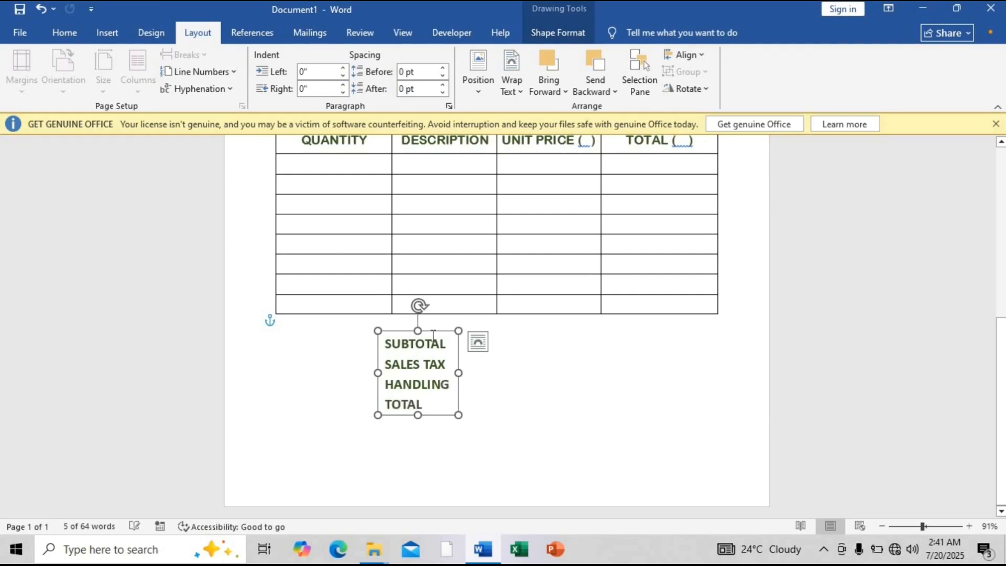
mouse_move(432, 333)
mouse_down()
mouse_move(546, 335)
mouse_move(562, 317)
mouse_up()
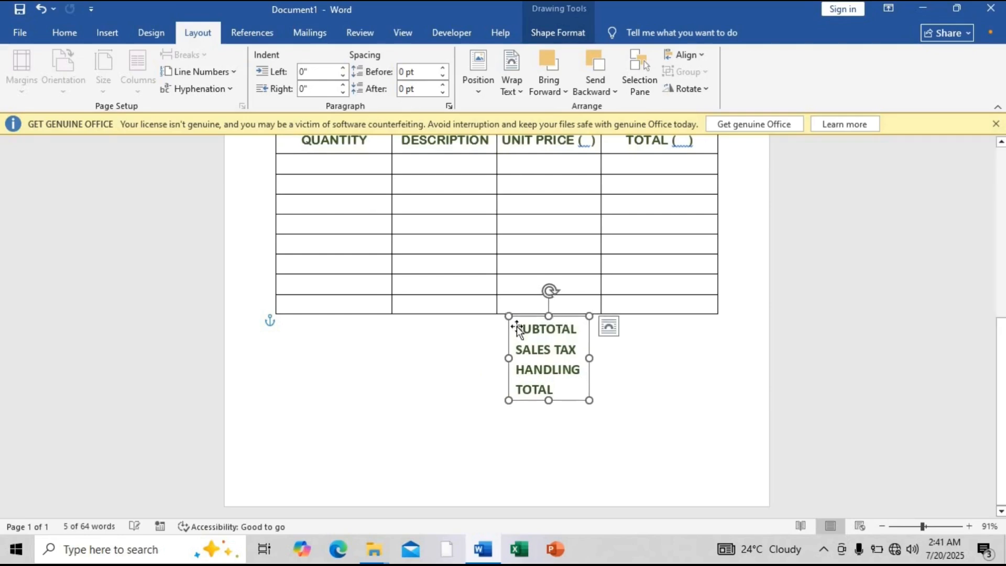
click(447, 337)
Draw a rectangle about 1.81" wide and 0.39" high below the table's last column, beside the SUBTOTAL label.
drag(921, 527, 932, 526)
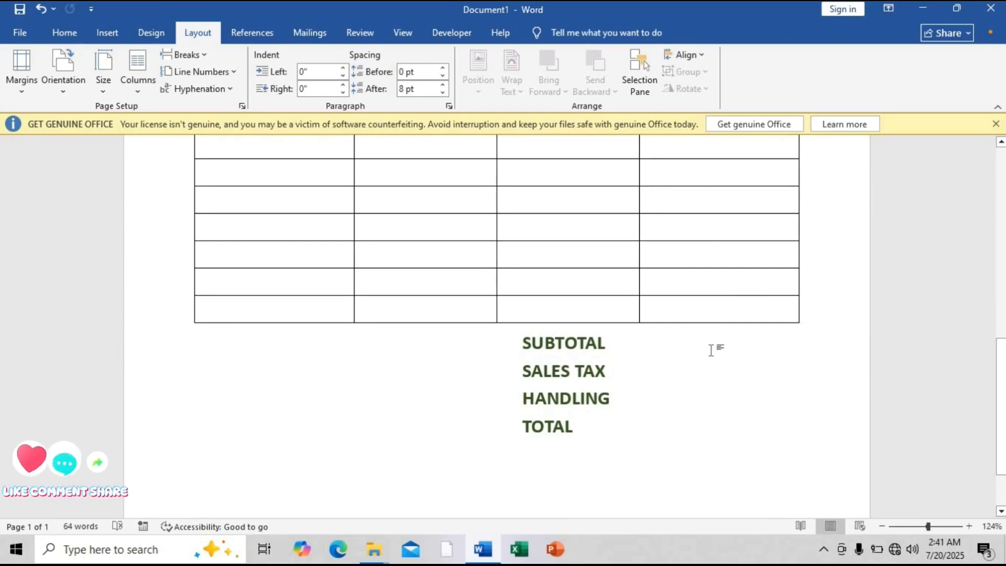
click(114, 31)
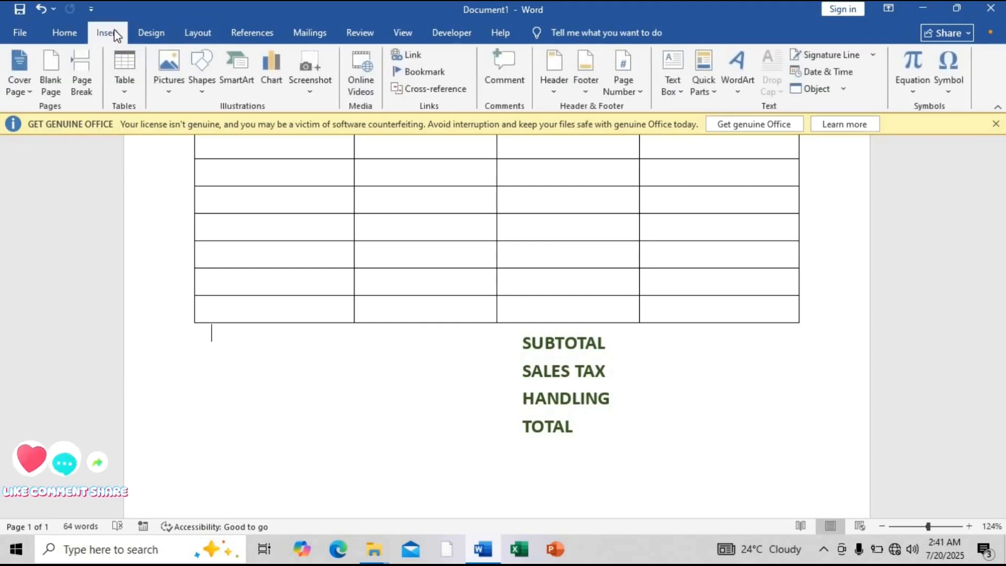
click(202, 89)
click(250, 125)
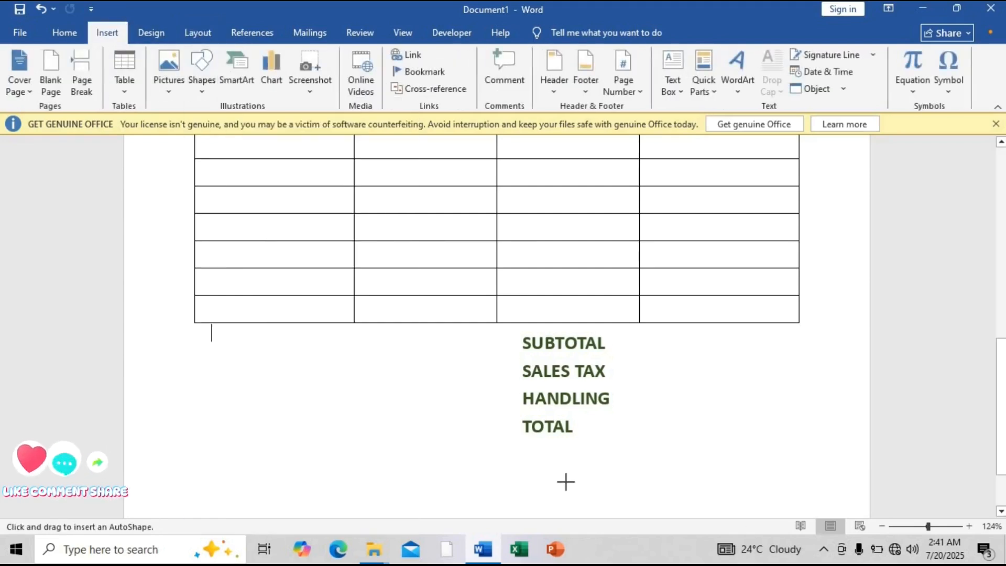
drag(641, 343, 801, 377)
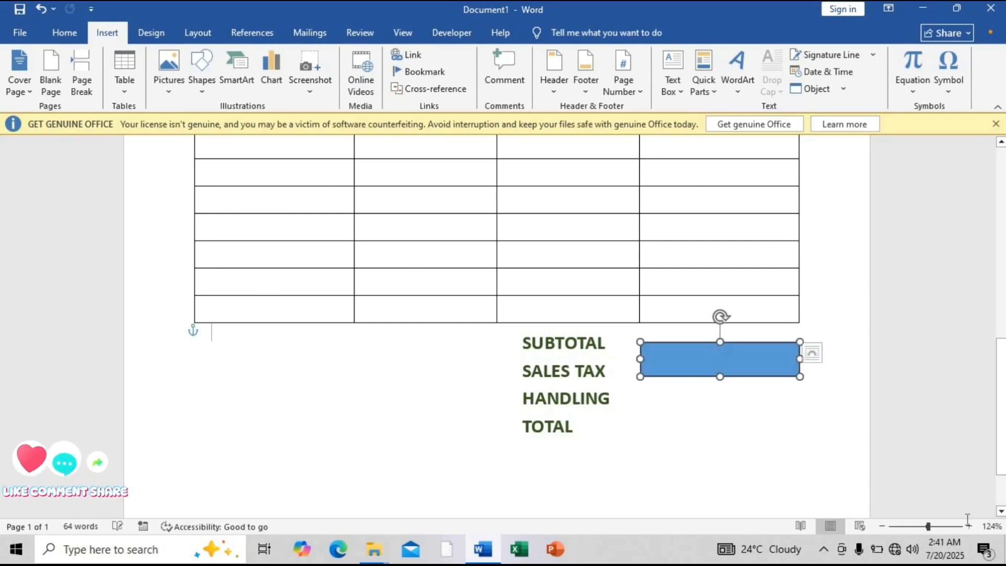
Move the rectangle up against the table's bottom border, aligned with the last column.
click(942, 526)
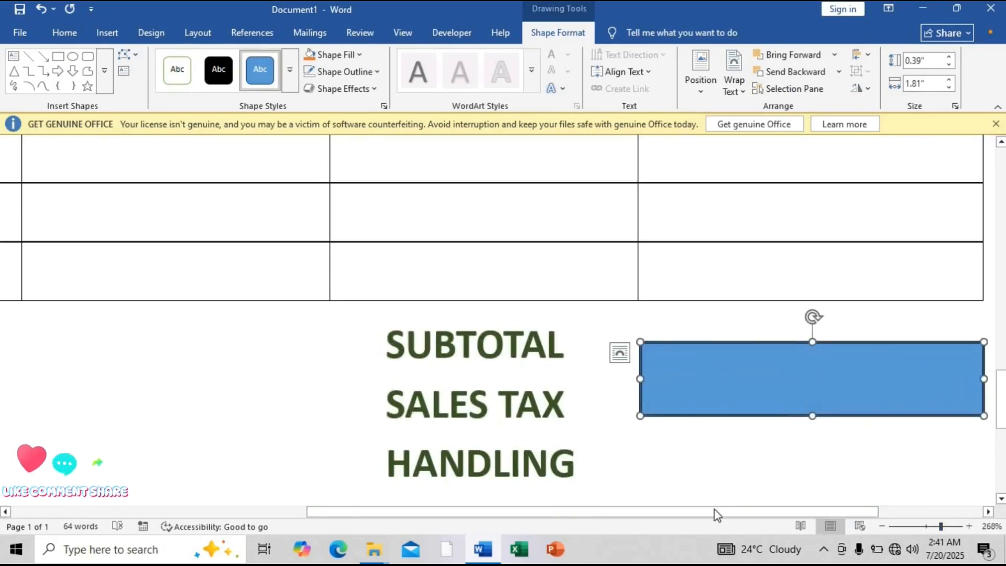
drag(715, 511, 819, 512)
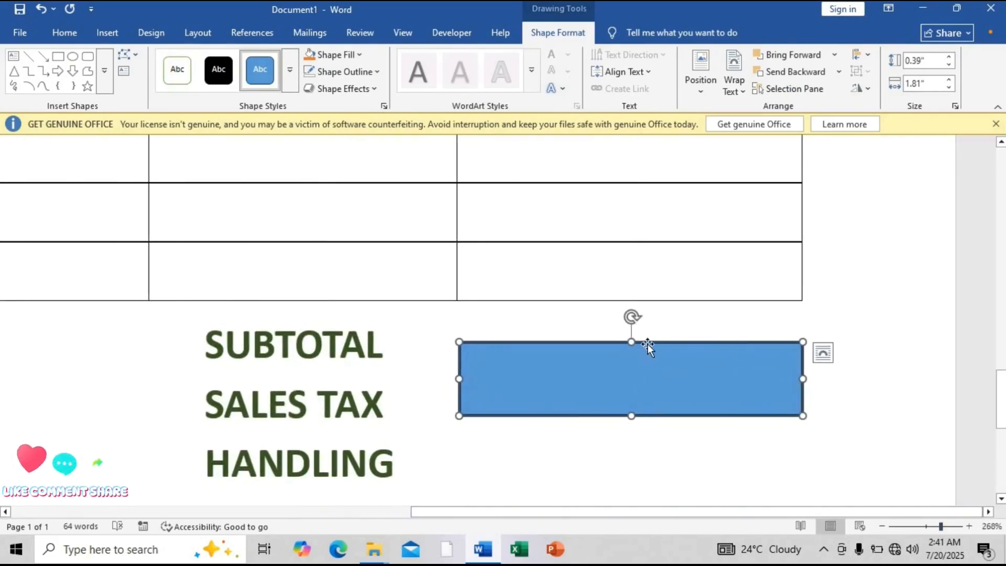
drag(648, 345, 647, 303)
Set the outline width of the rectangle beside SUBTOTAL to 0.3 pt.
right_click(641, 318)
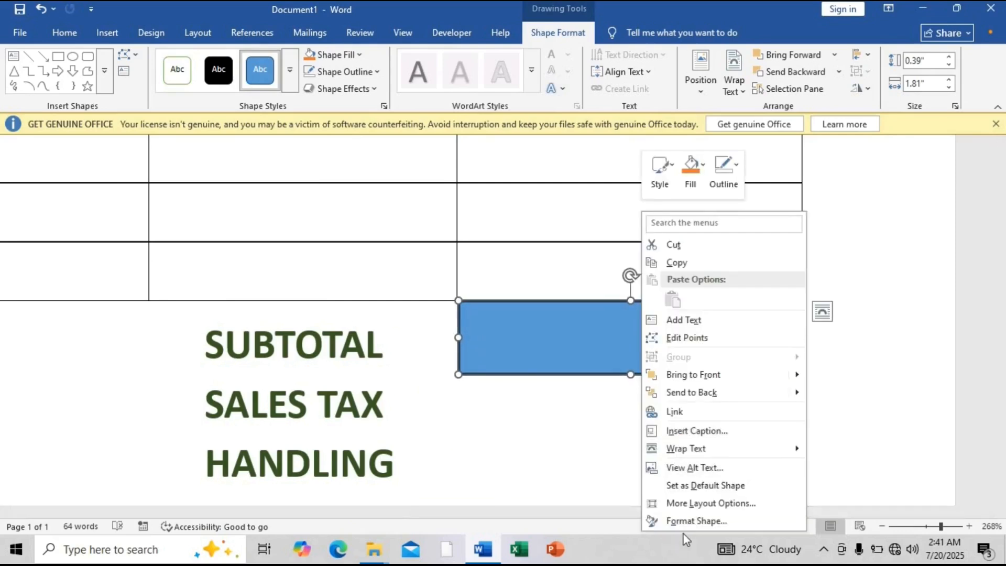
click(684, 522)
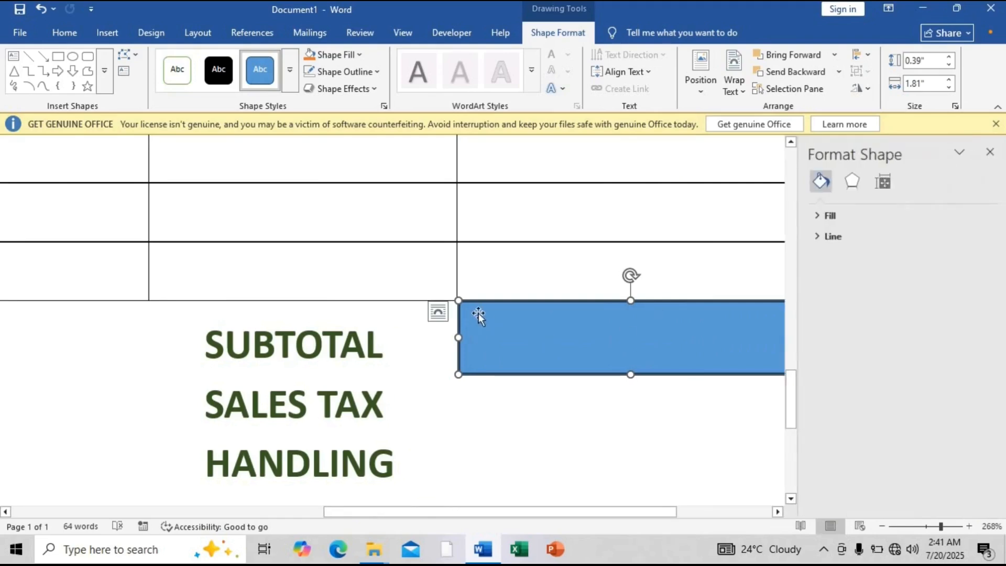
click(828, 237)
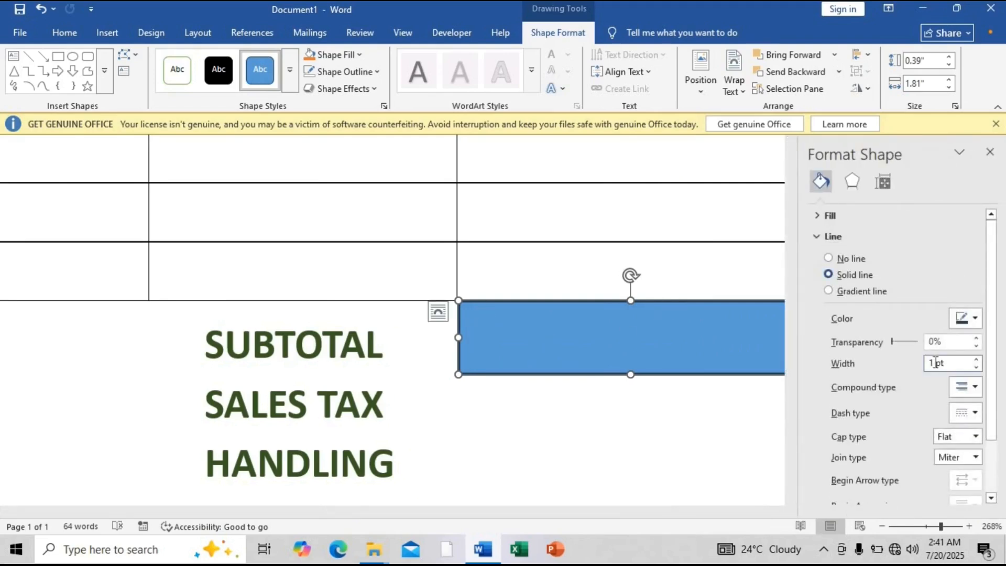
click(931, 364)
key(BackSpace)
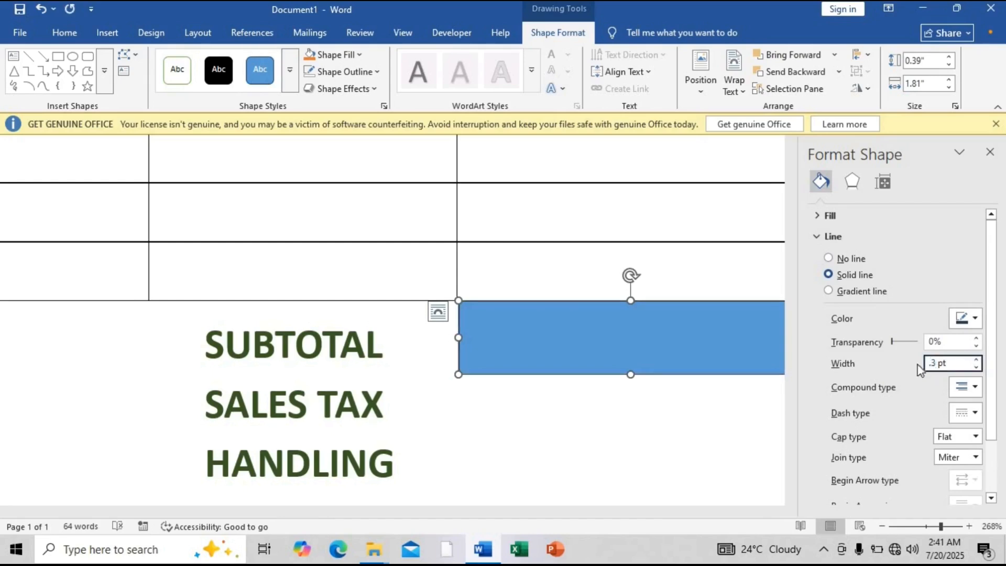
click(753, 332)
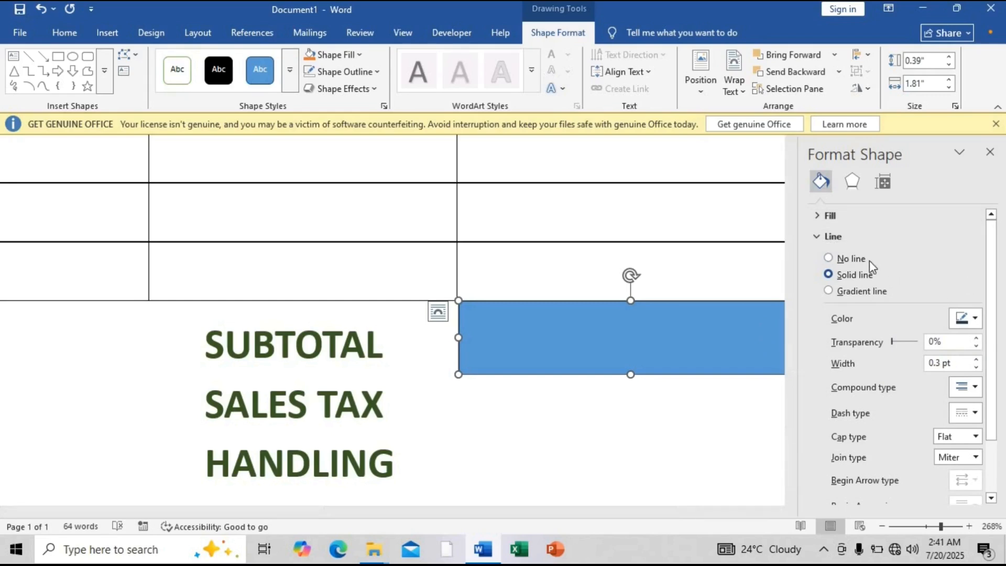
Remove the fill from the rectangle beside SUBTOTAL.
click(829, 216)
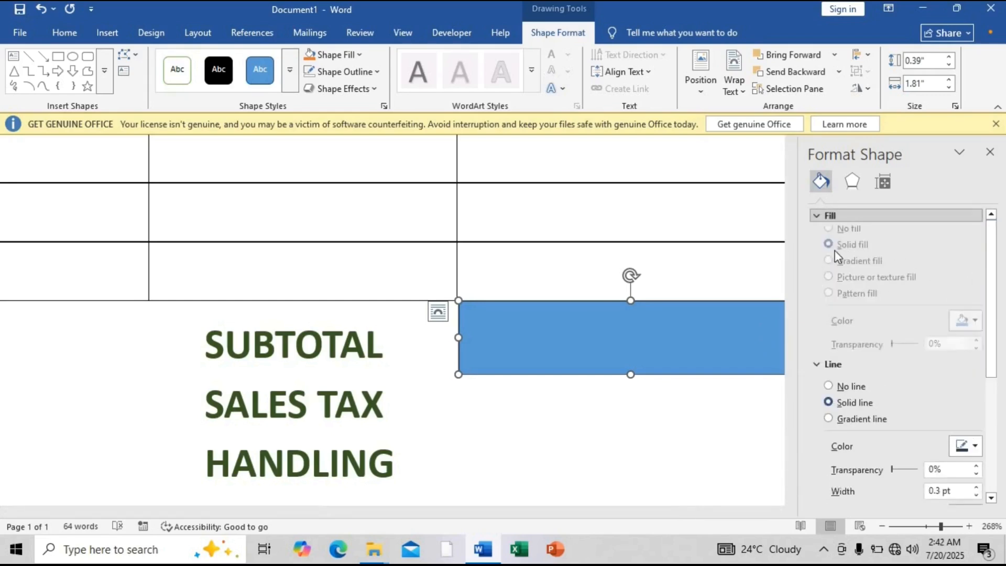
click(828, 238)
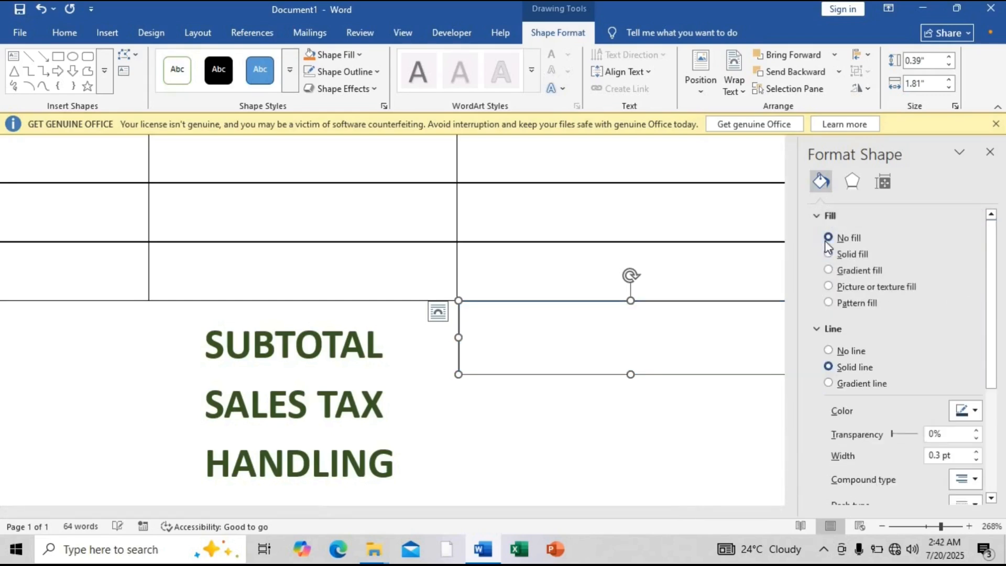
click(665, 334)
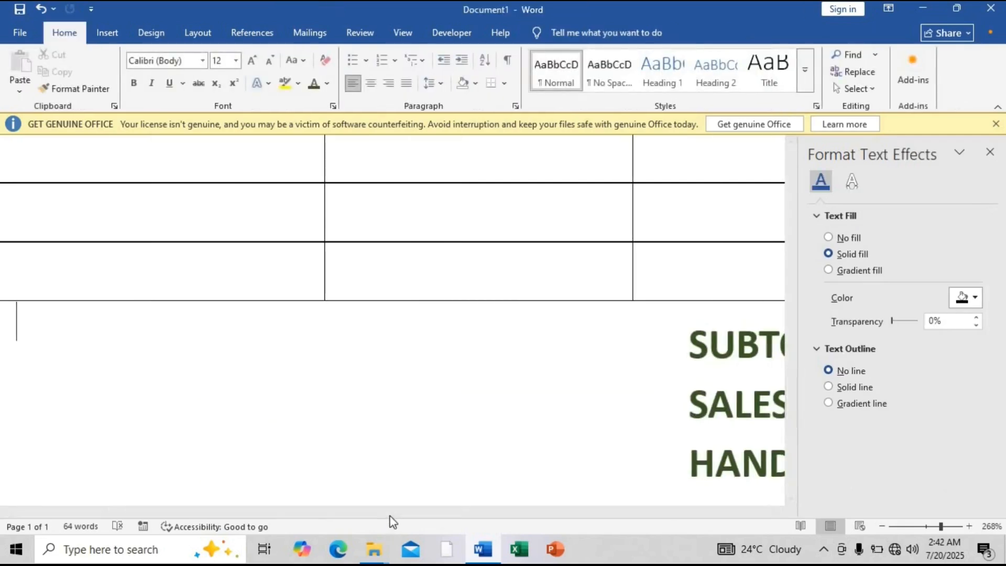
click(581, 511)
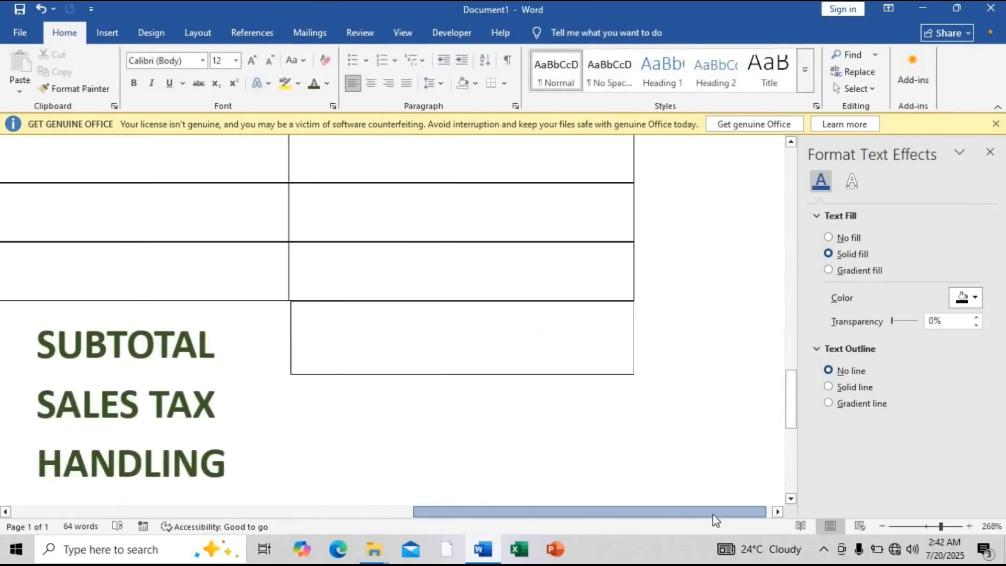
Nudge and stretch the rectangle so its left edge lines up with the left border of the table's last column.
click(492, 377)
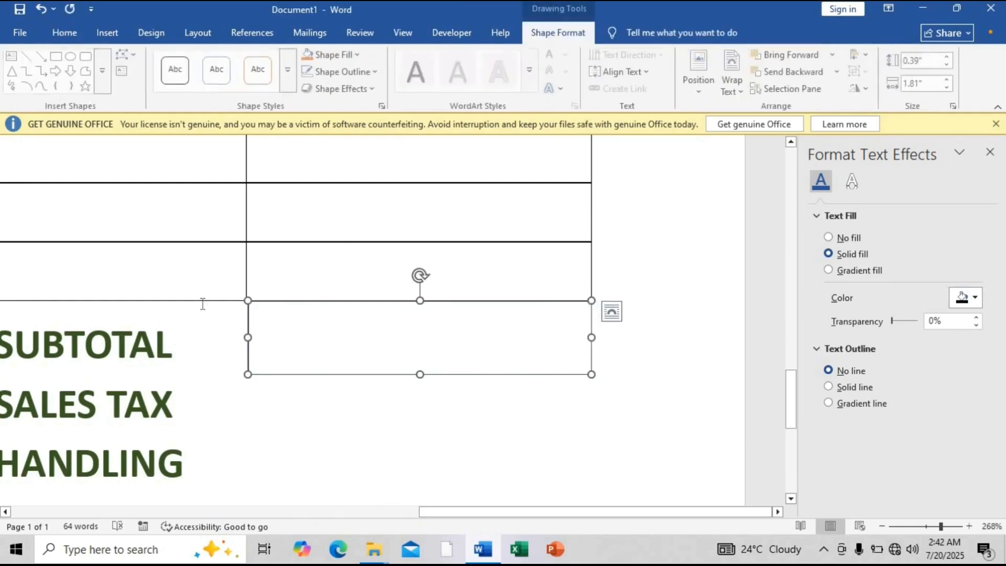
click(409, 313)
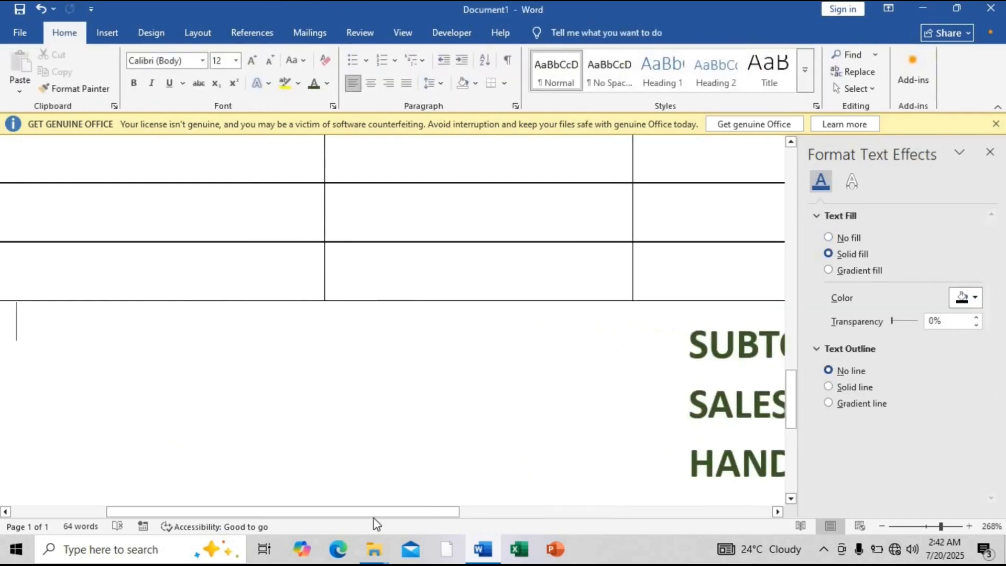
click(700, 516)
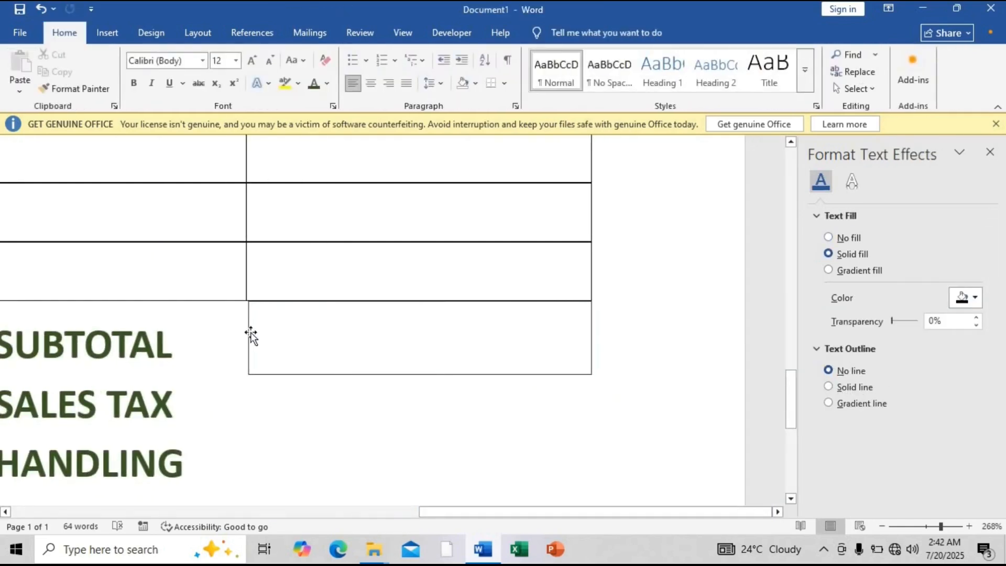
click(245, 297)
click(250, 324)
key(Left)
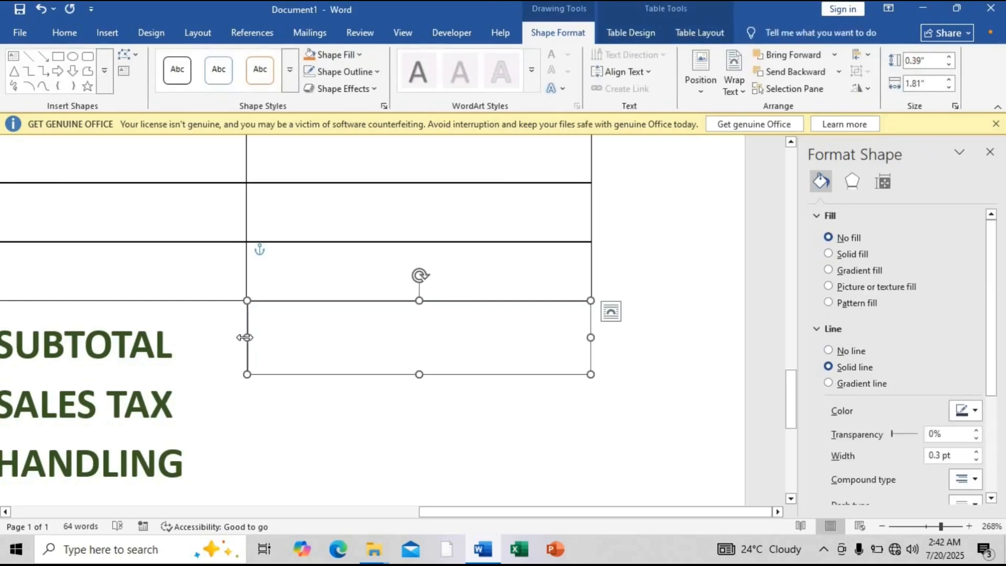
drag(243, 337, 246, 337)
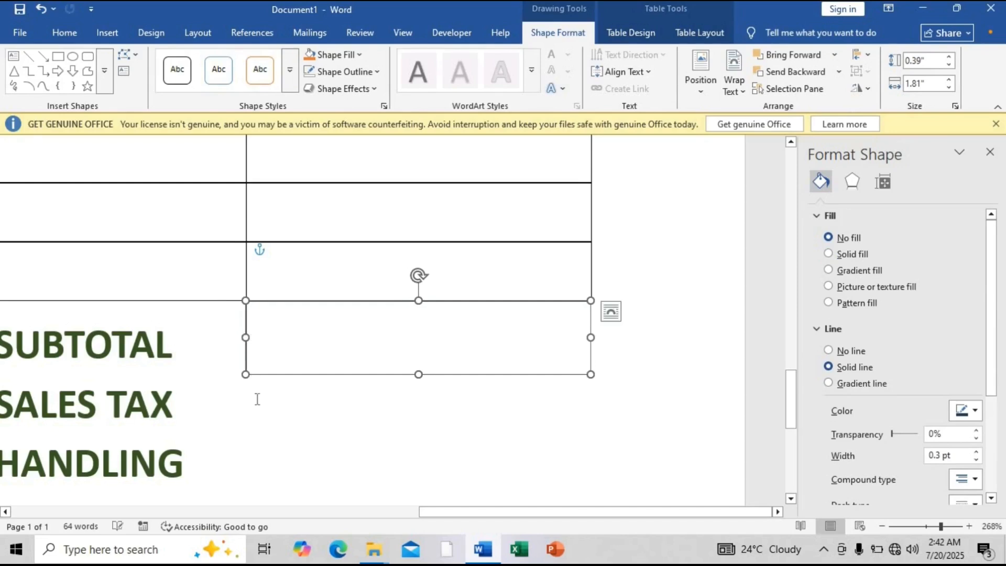
click(259, 401)
drag(370, 513, 637, 512)
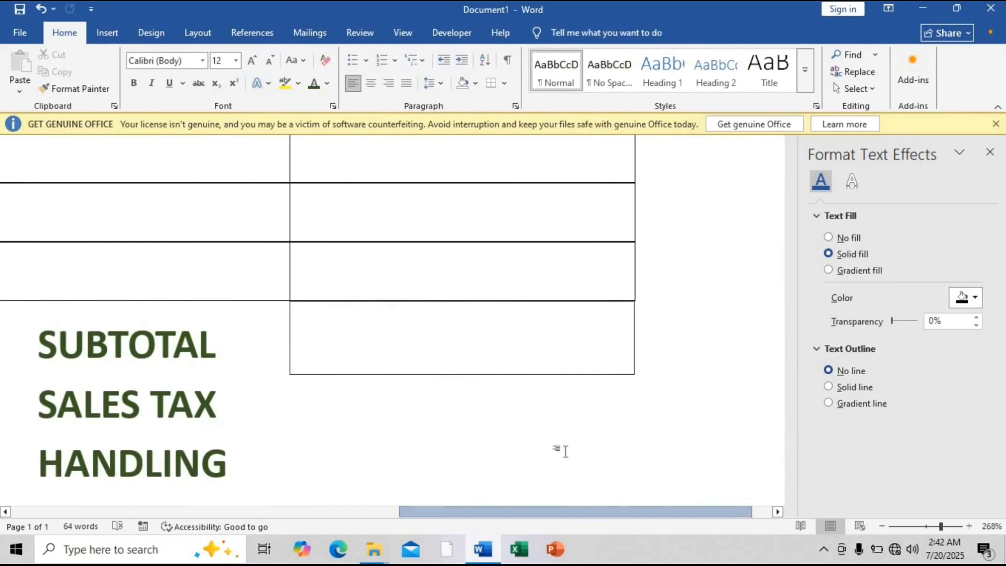
Undo the rectangle's accidental shift and reduce its height to about 0.35".
click(531, 377)
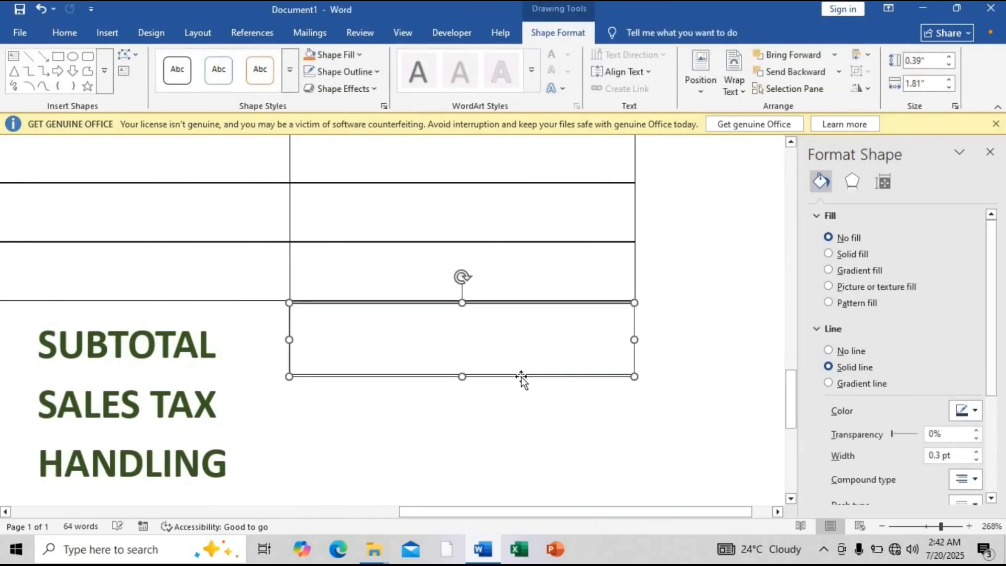
key(ctrl+z)
drag(462, 374, 463, 367)
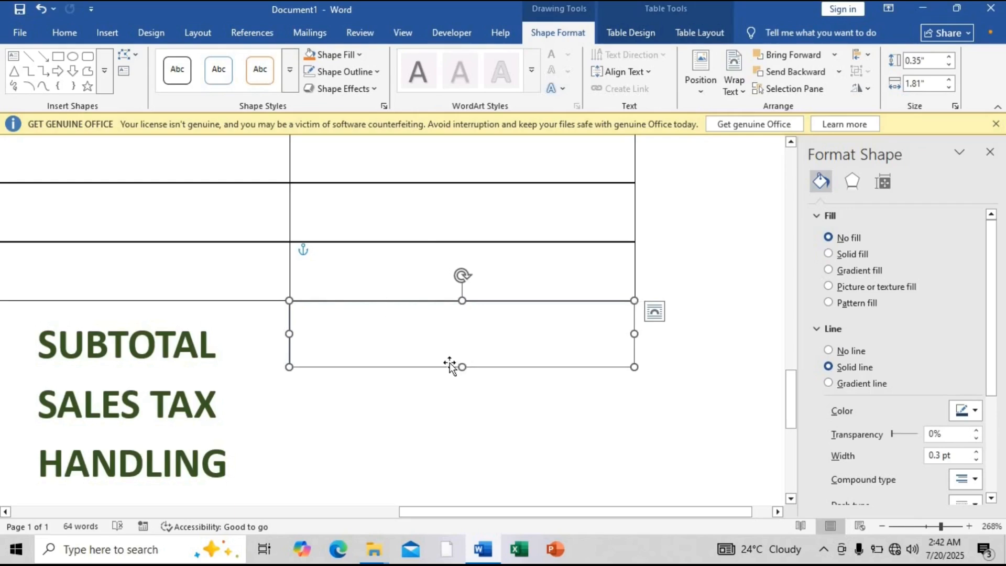
Stack three copies of the rectangle directly beneath it as amount boxes for SALES TAX, HANDLING and TOTAL.
drag(450, 370, 450, 491)
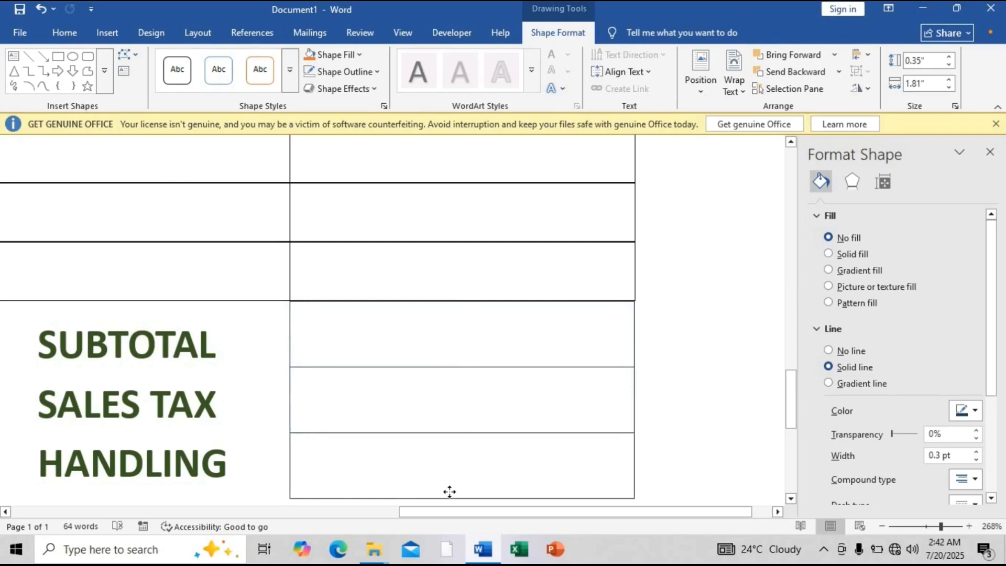
mouse_move(791, 410)
mouse_down()
mouse_move(786, 460)
mouse_move(791, 397)
mouse_up()
drag(451, 383, 451, 442)
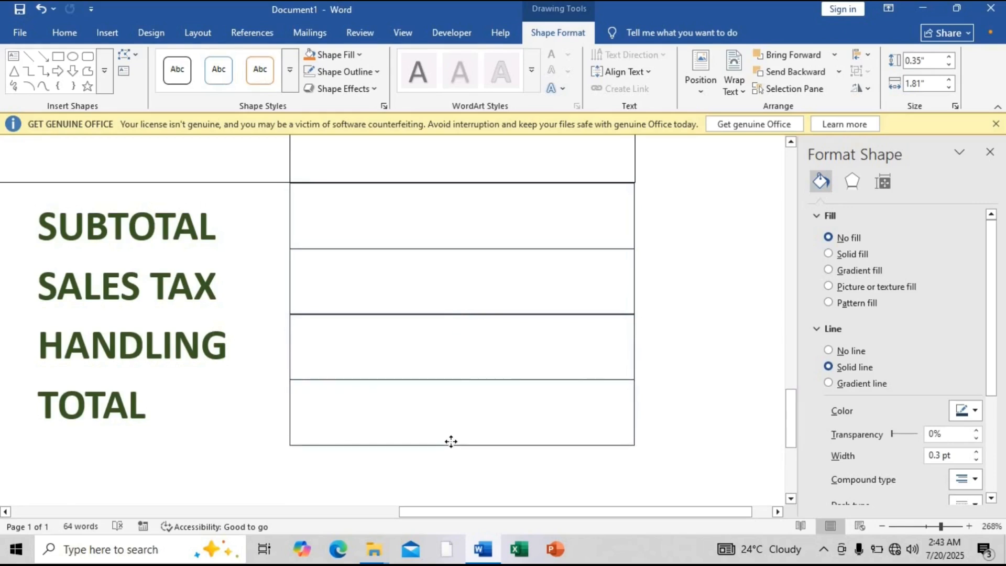
Fine-tune the positions of the HANDLING and TOTAL boxes so their edges meet the neighbouring boxes.
click(291, 340)
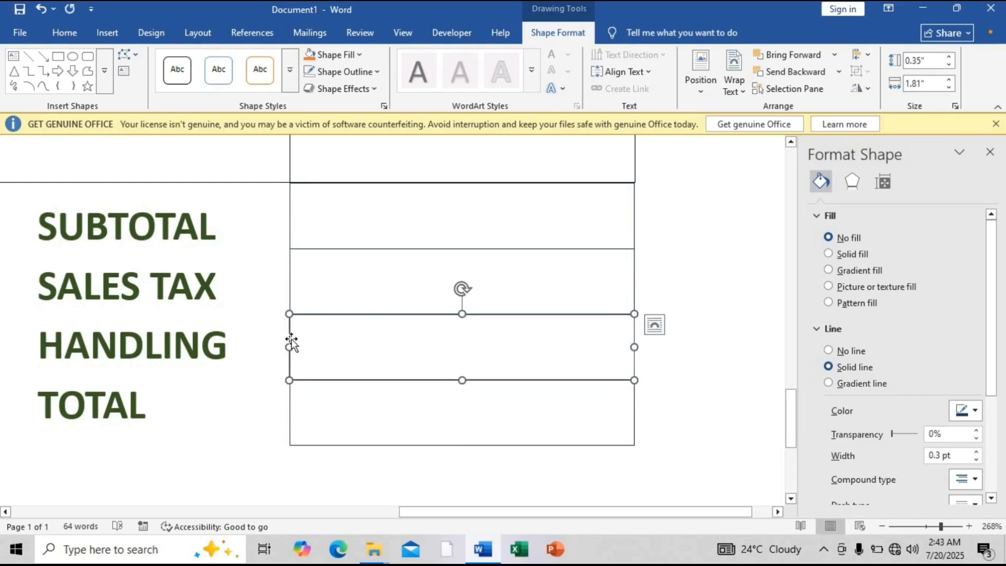
click(291, 397)
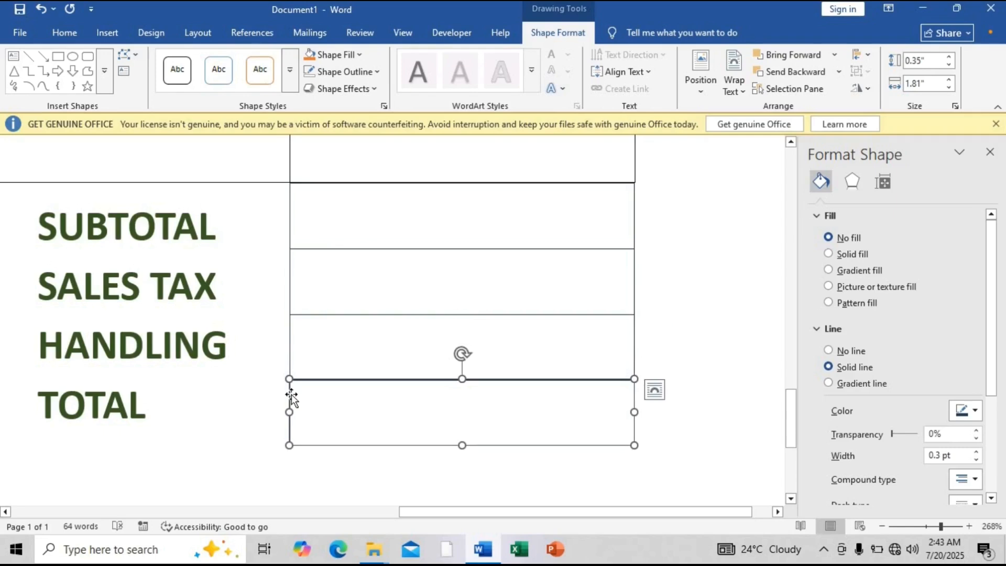
click(342, 381)
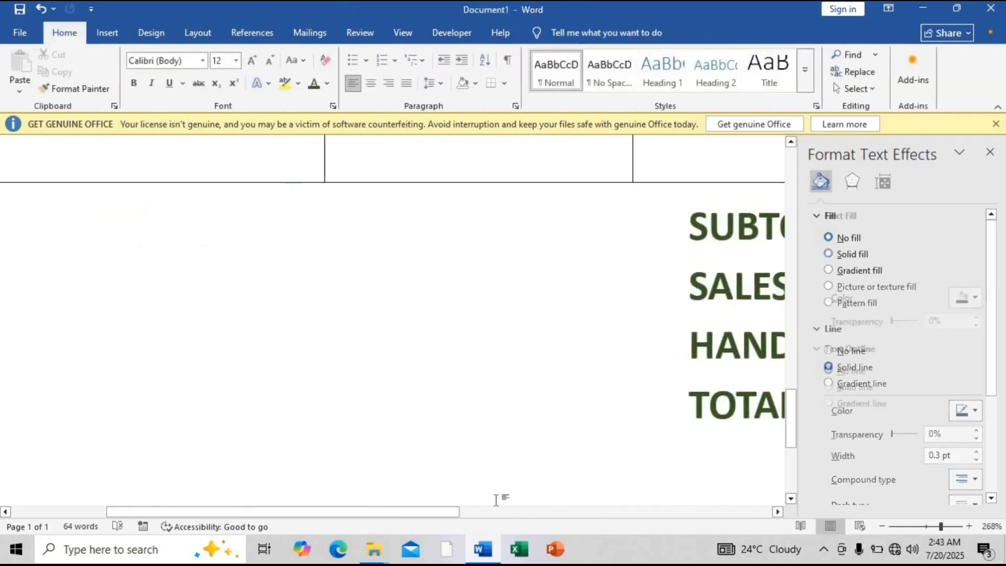
Place a copy of the TO address text box below the table, near the page's lower margin.
drag(433, 511, 721, 533)
click(911, 527)
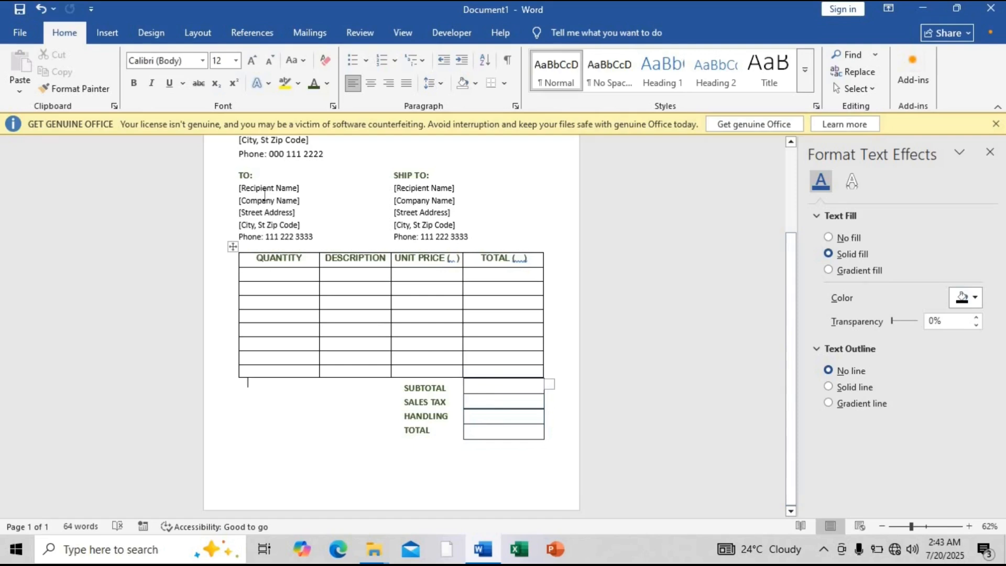
click(266, 167)
drag(266, 170, 279, 420)
Widen the copied text box to nearly the table's width and delete all its text.
click(288, 468)
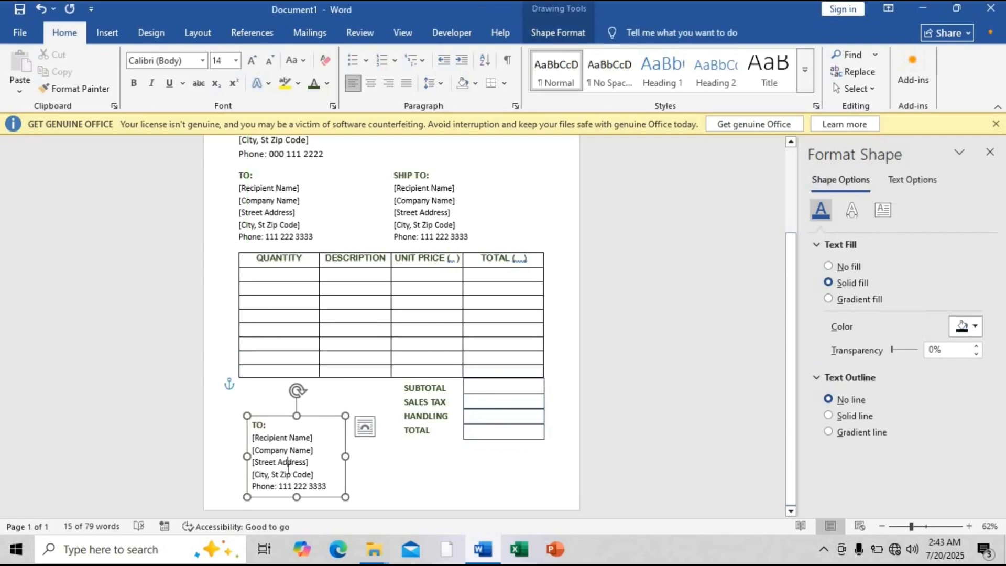
key(ctrl+a)
drag(345, 455, 535, 469)
click(394, 461)
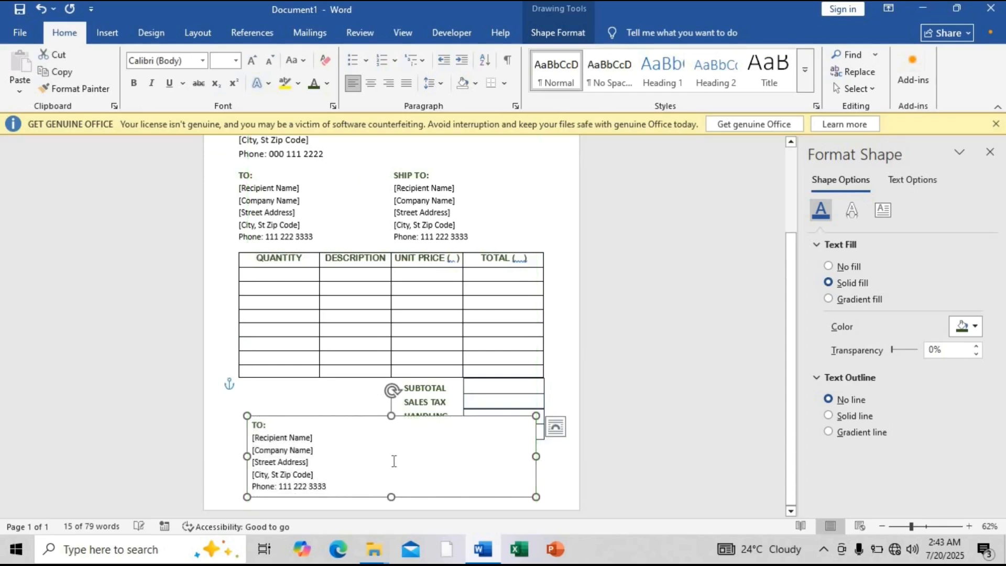
key(ctrl+a)
key(Delete)
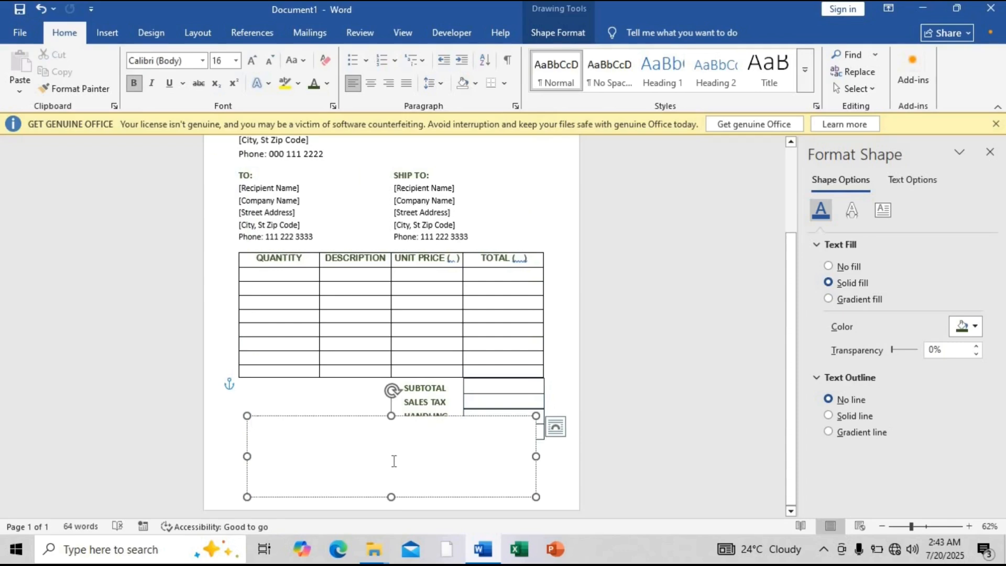
Write "Make al checks payable to [Company Name]" in bold black text on the first line of the emptied text box.
text(mAK)
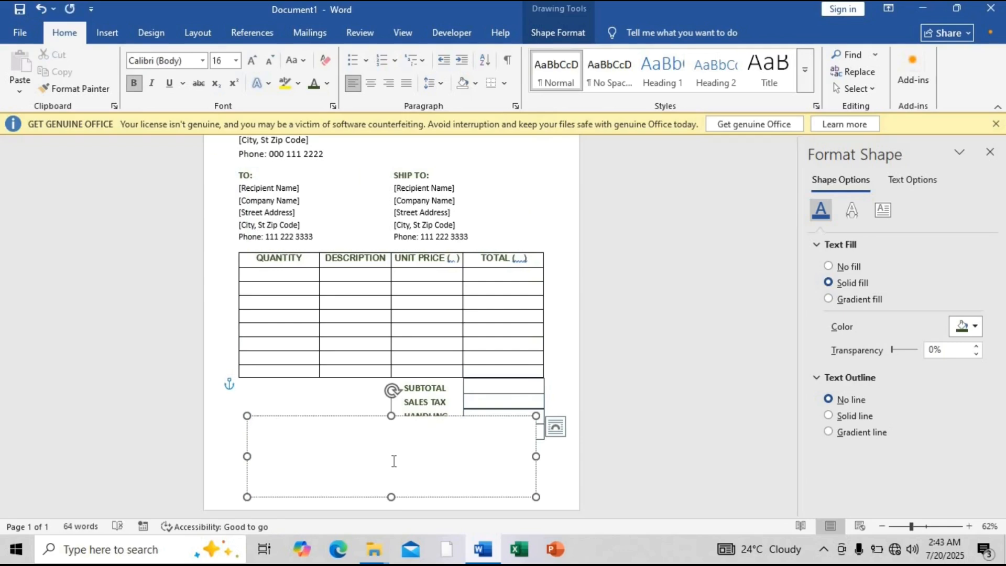
click(326, 84)
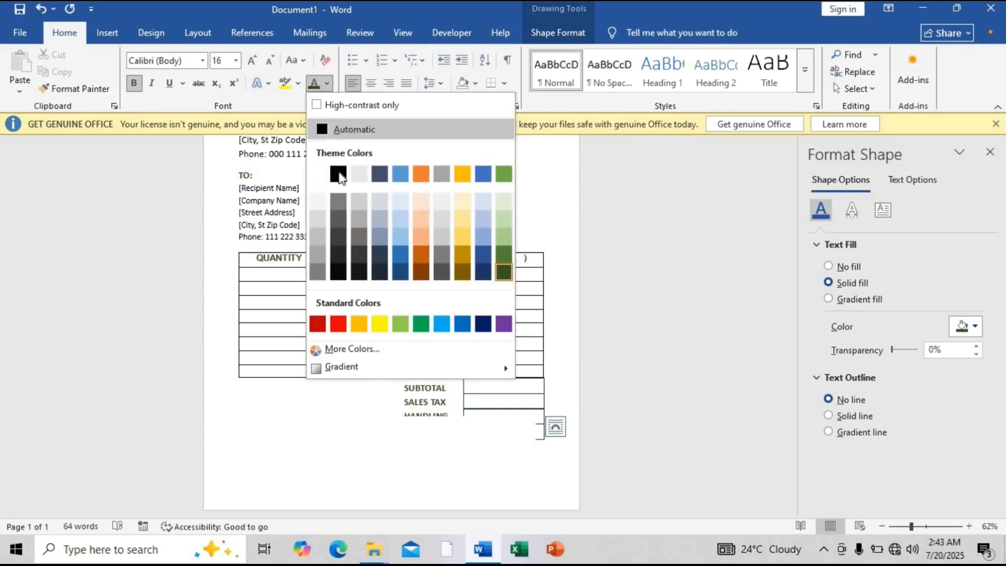
click(344, 178)
text(Mak)
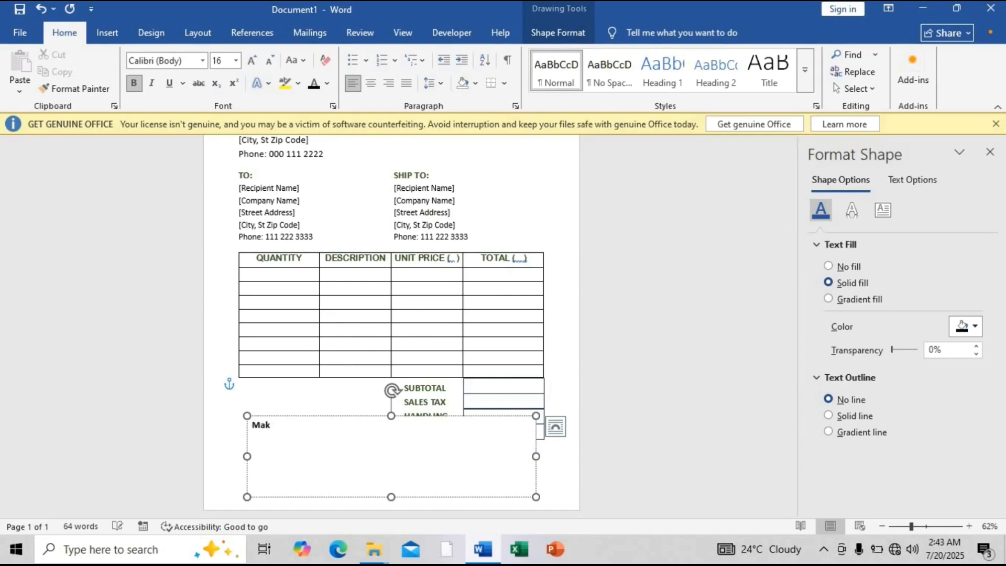
text(e akk checks payable to [)
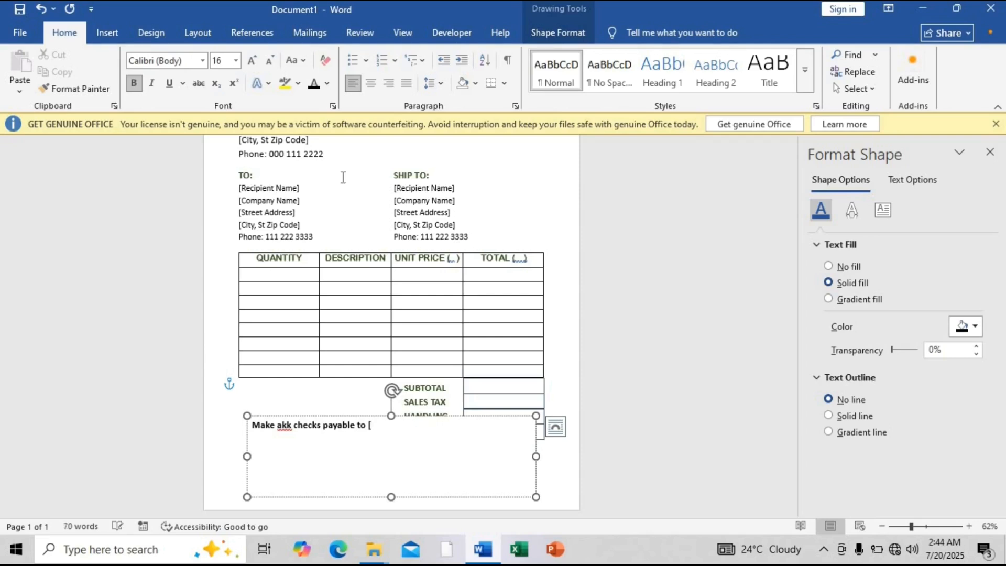
text(om)
key(BackSpace)
key(BackSpace)
text(l)
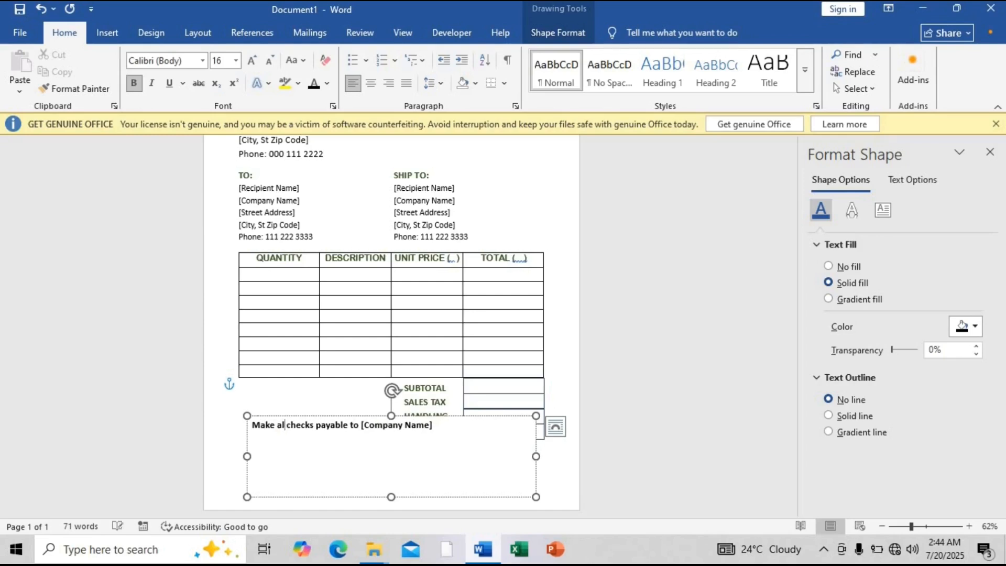
Write "If you have any questions concerning this invoice, contact" at 16 pt on the line below the checks note.
key(Down)
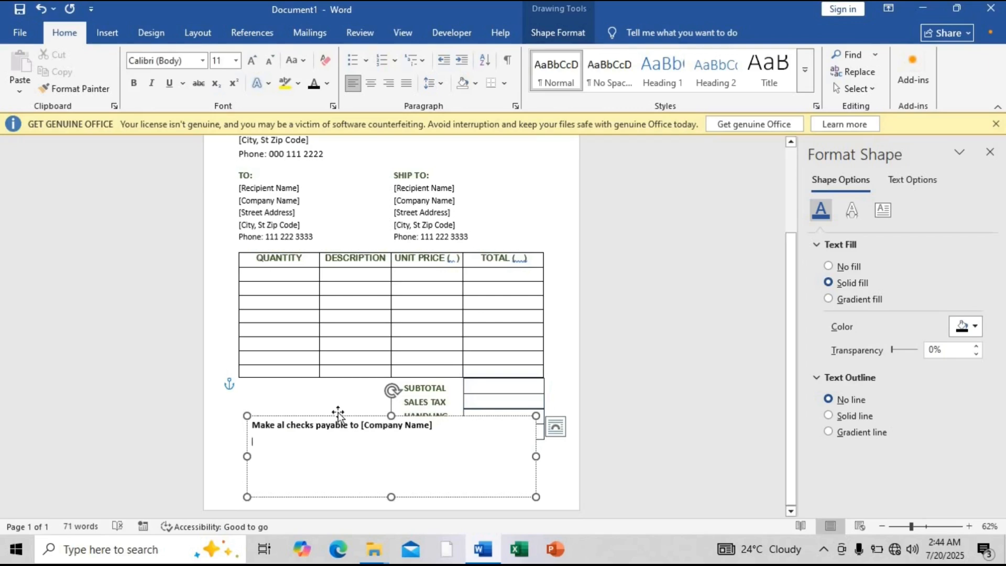
click(333, 433)
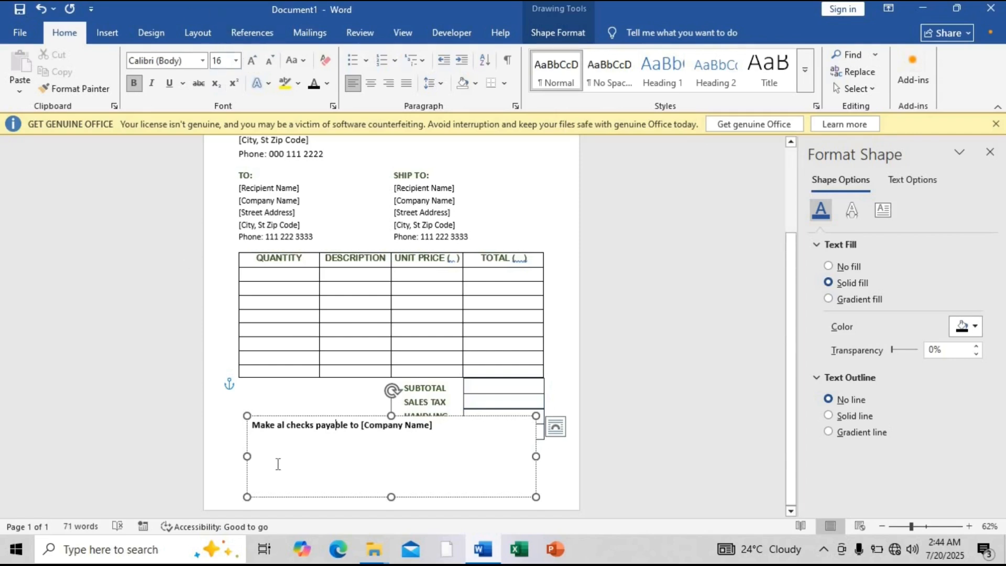
click(281, 446)
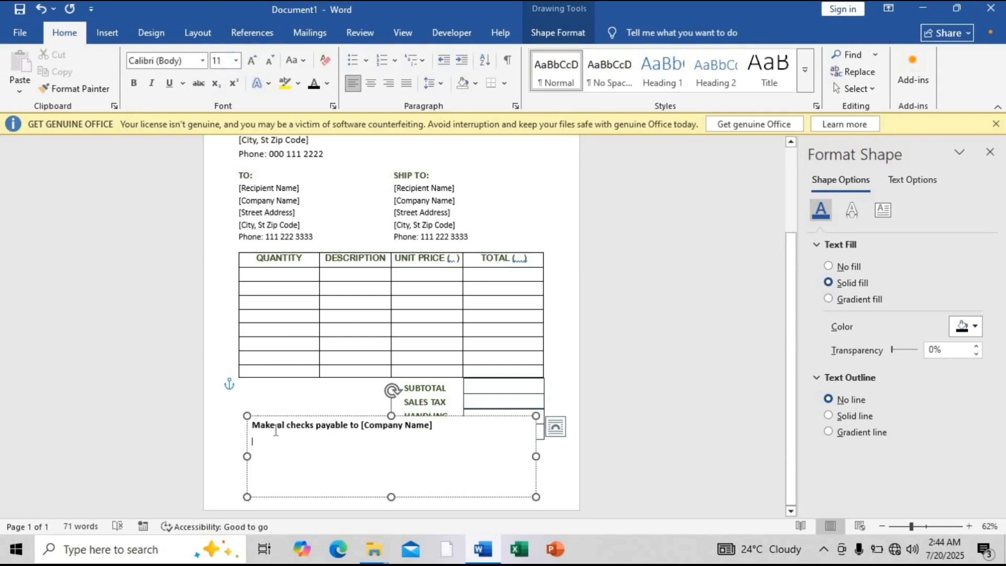
click(236, 62)
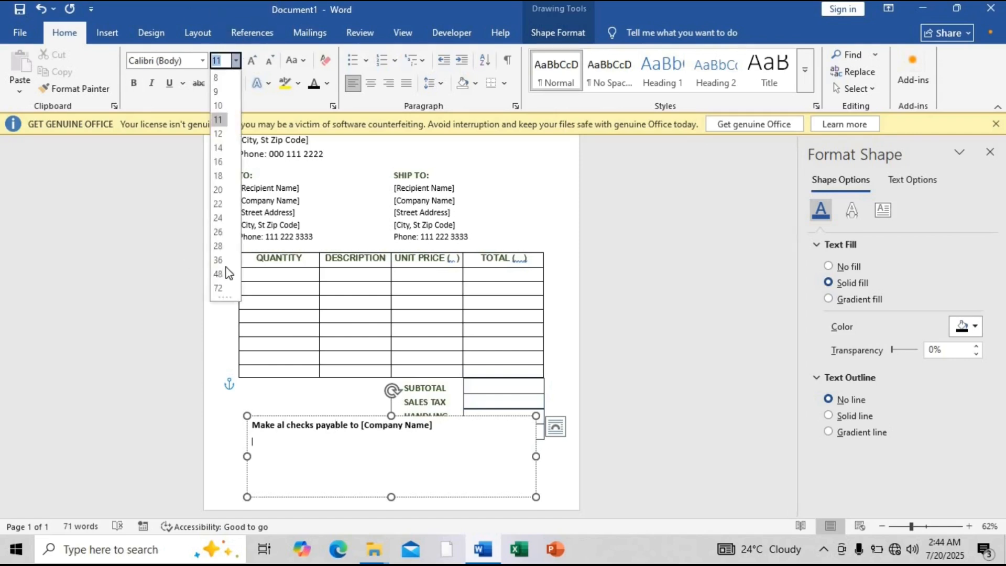
click(218, 162)
text(If you have any question)
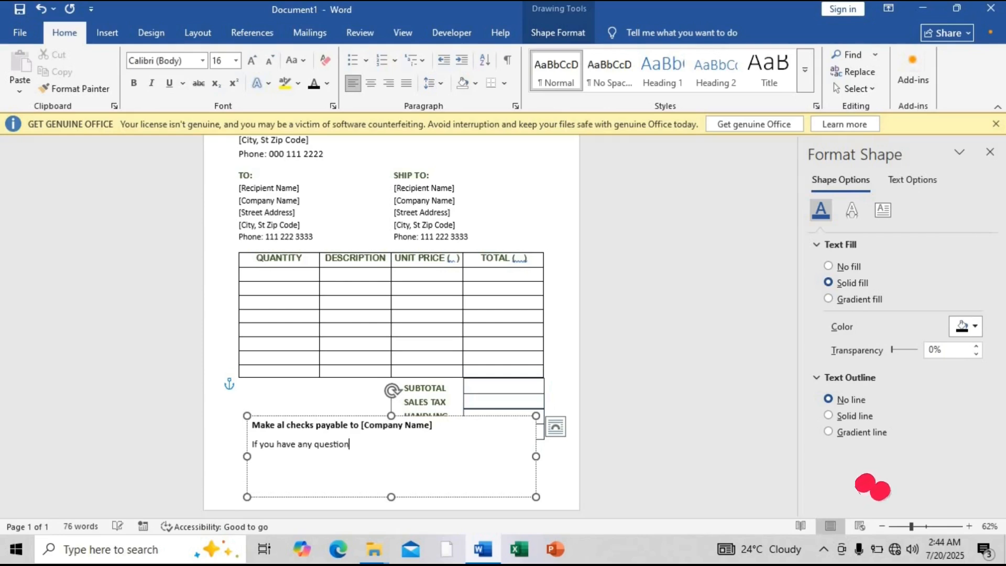
text(s concerning this )
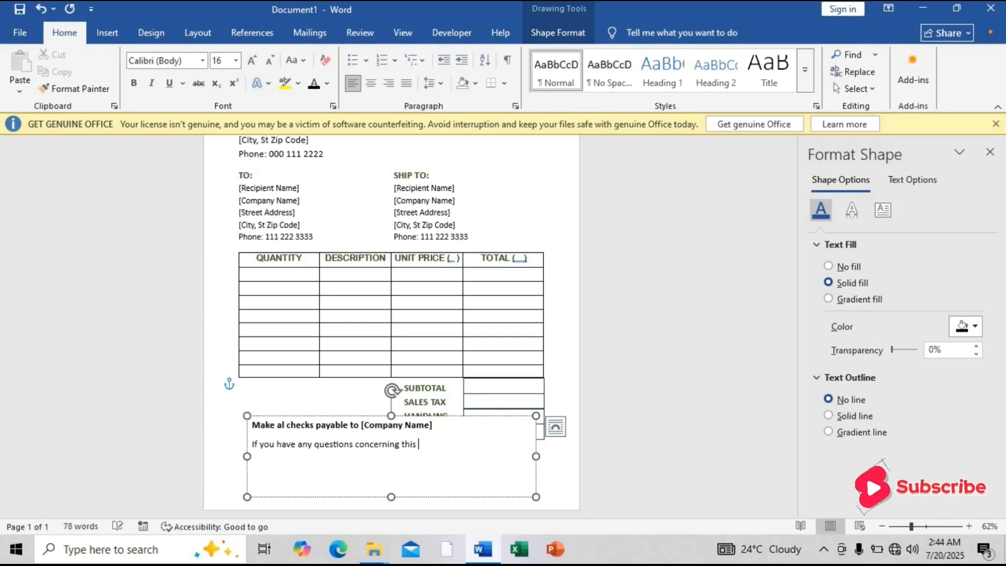
text(invou)
key(BackSpace)
text(invoice, contact)
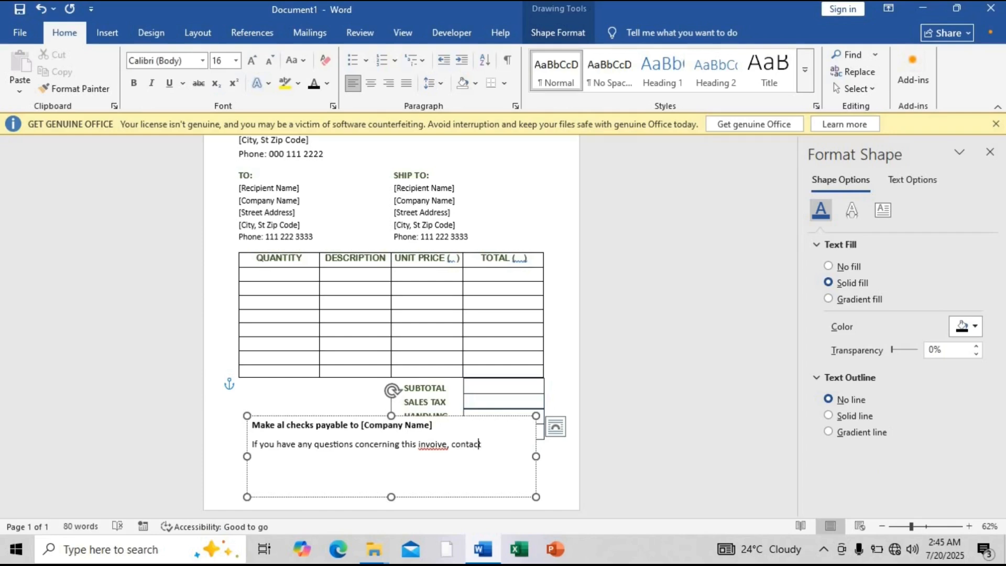
key(BackSpace)
key(BackSpace)
text(ce)
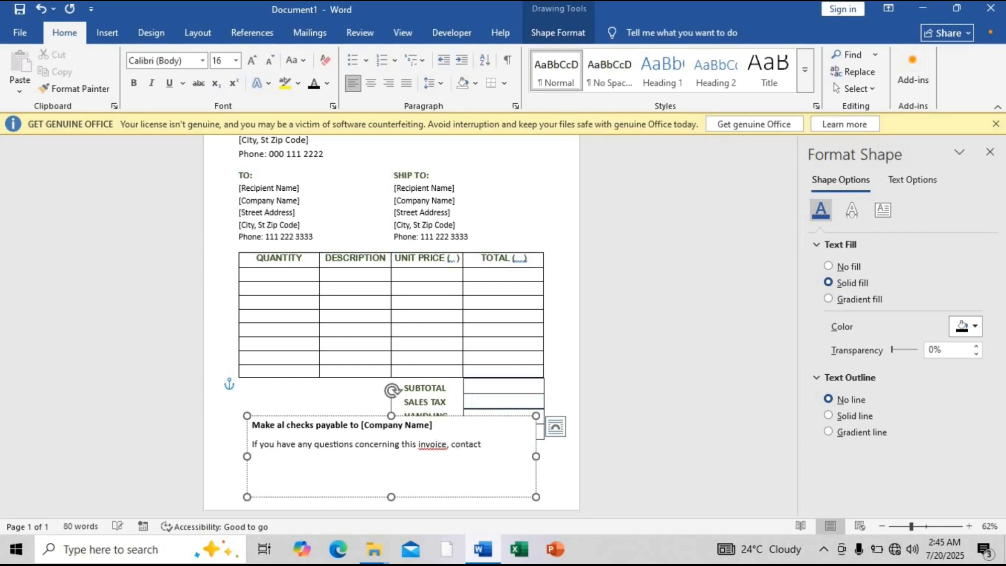